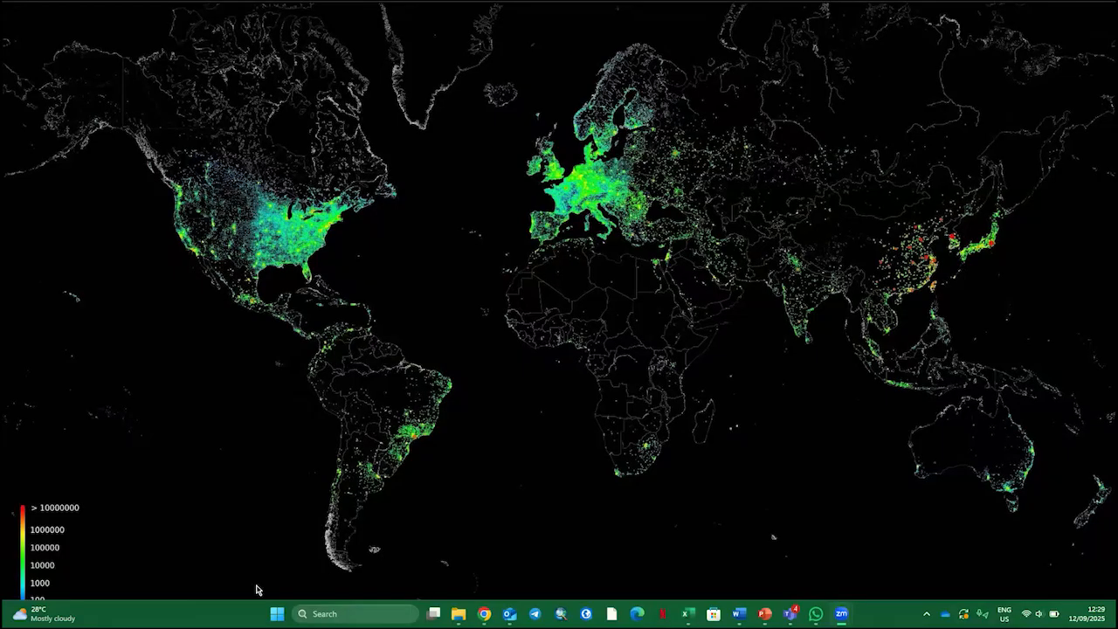
Launch ArcGIS Pro from the ArcGIS program group
{"action": "key", "text": "super"}
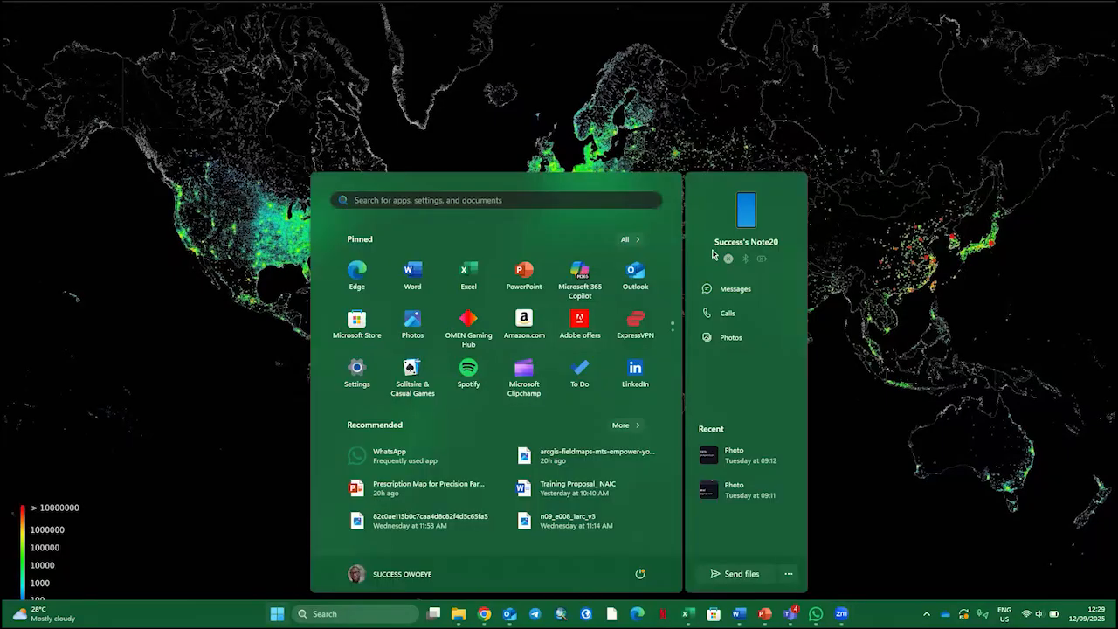
{"action": "left_click", "coordinate": [631, 247]}
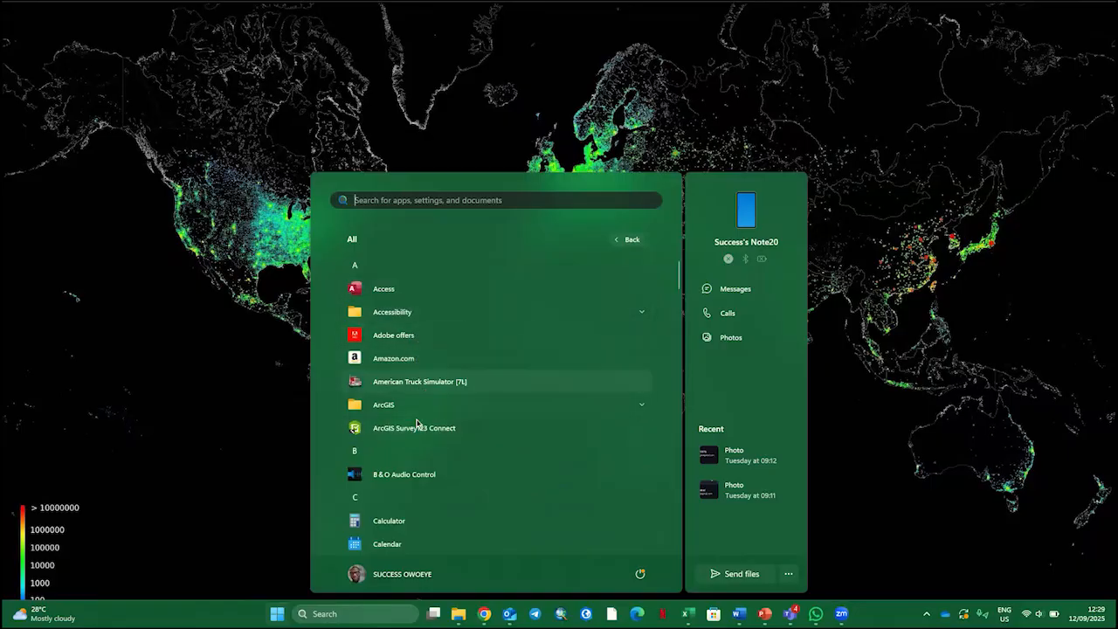
{"action": "left_click", "coordinate": [474, 411]}
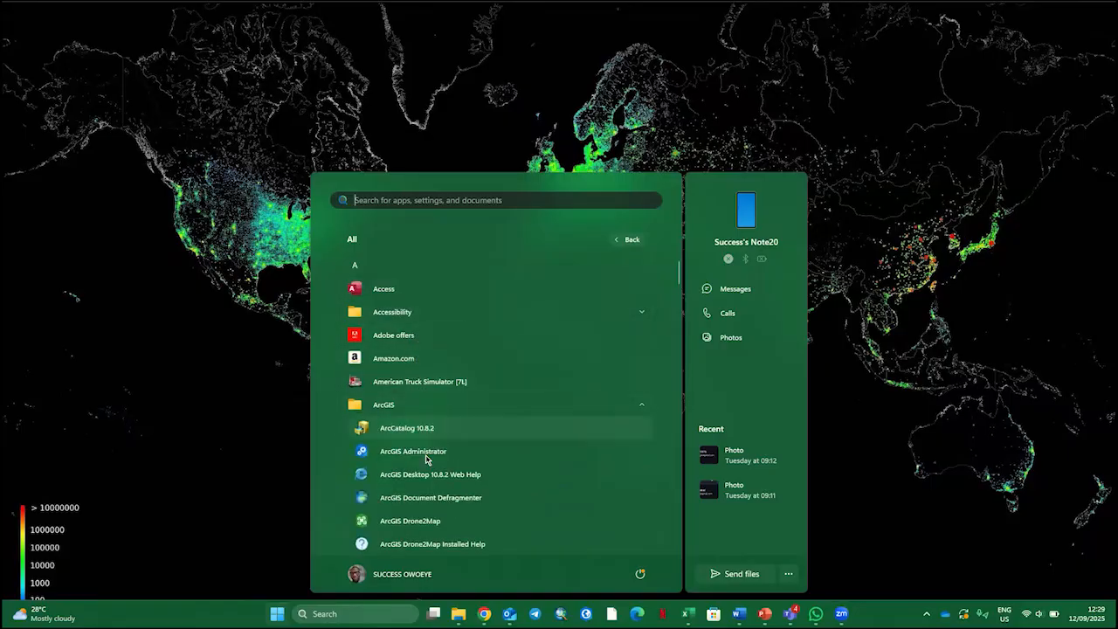
{"action": "scroll", "coordinate": [410, 483], "scroll_direction": "down", "scroll_amount": 2}
{"action": "scroll", "coordinate": [410, 483], "scroll_direction": "down", "scroll_amount": 1}
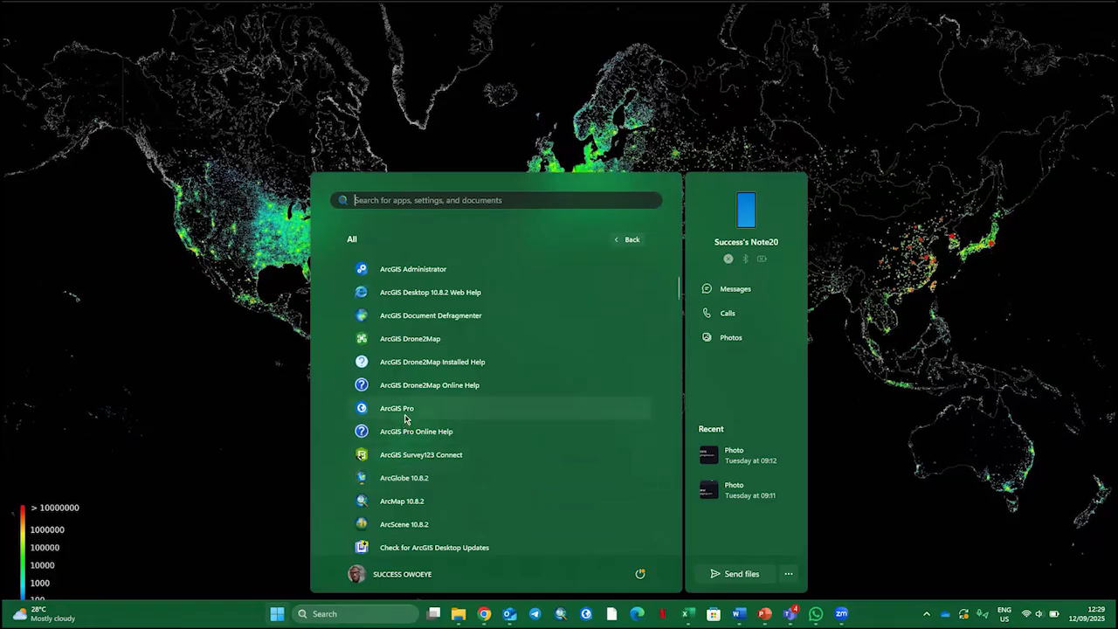
{"action": "left_click", "coordinate": [408, 408]}
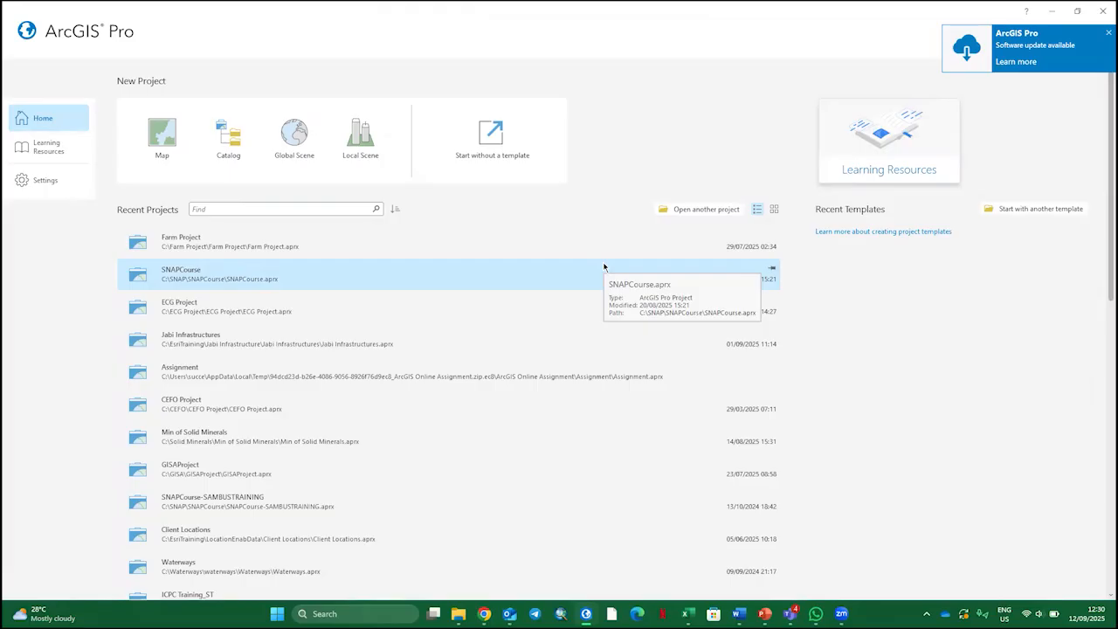
Start a new project from the Map template and name it Area of Interest
{"action": "left_click", "coordinate": [603, 267]}
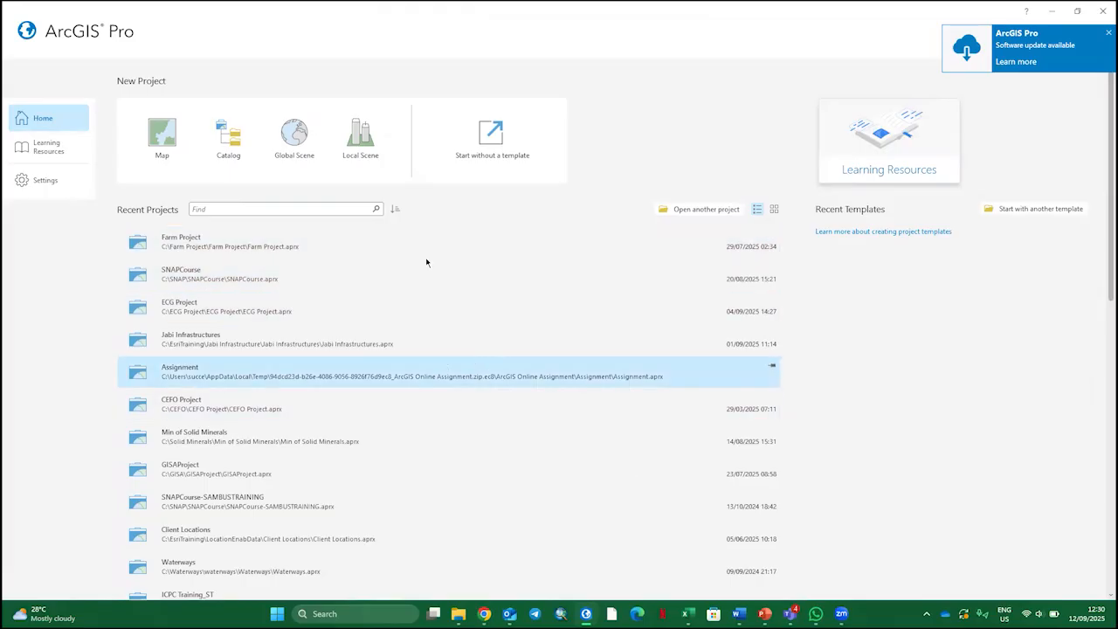
{"action": "left_click", "coordinate": [165, 140]}
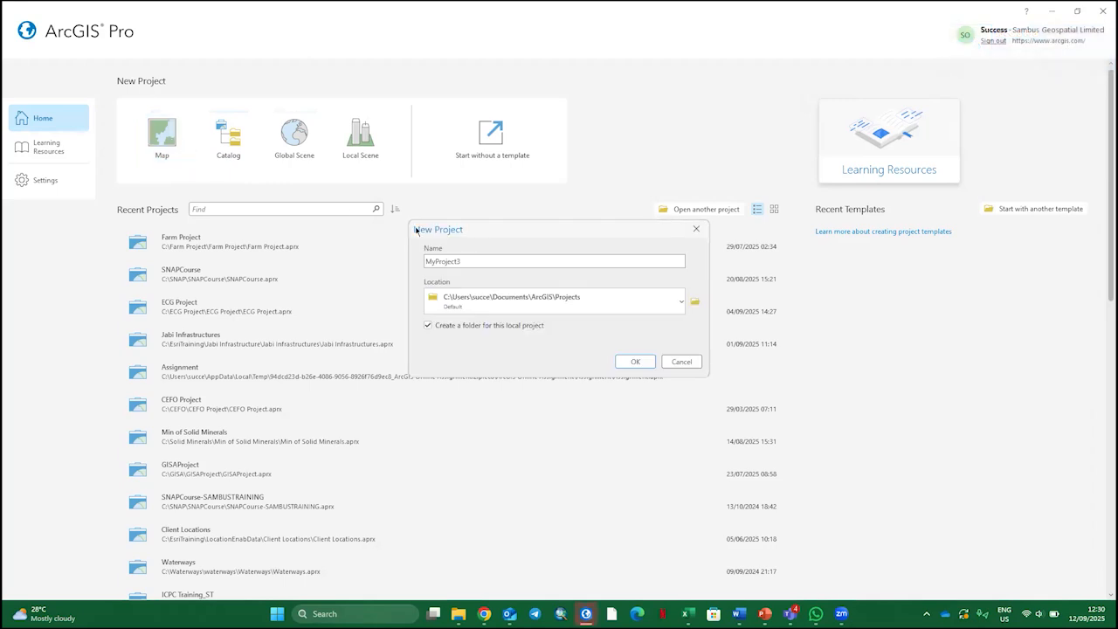
{"action": "left_click", "coordinate": [485, 261]}
{"action": "key", "text": "ctrl+a"}
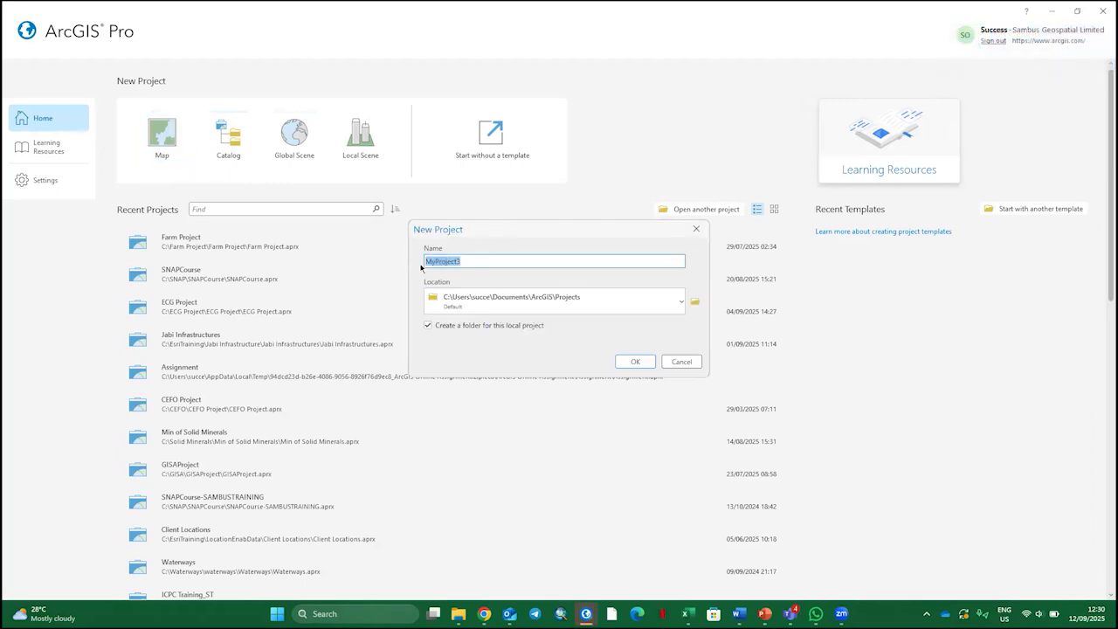
{"action": "type", "text": "Area "}
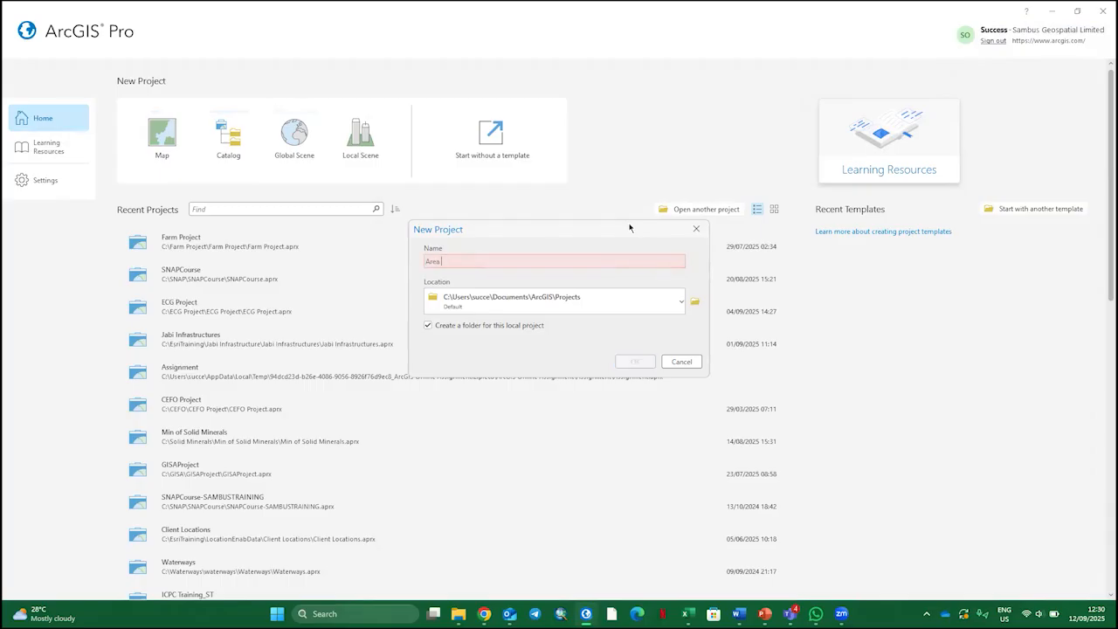
{"action": "type", "text": "of Interest"}
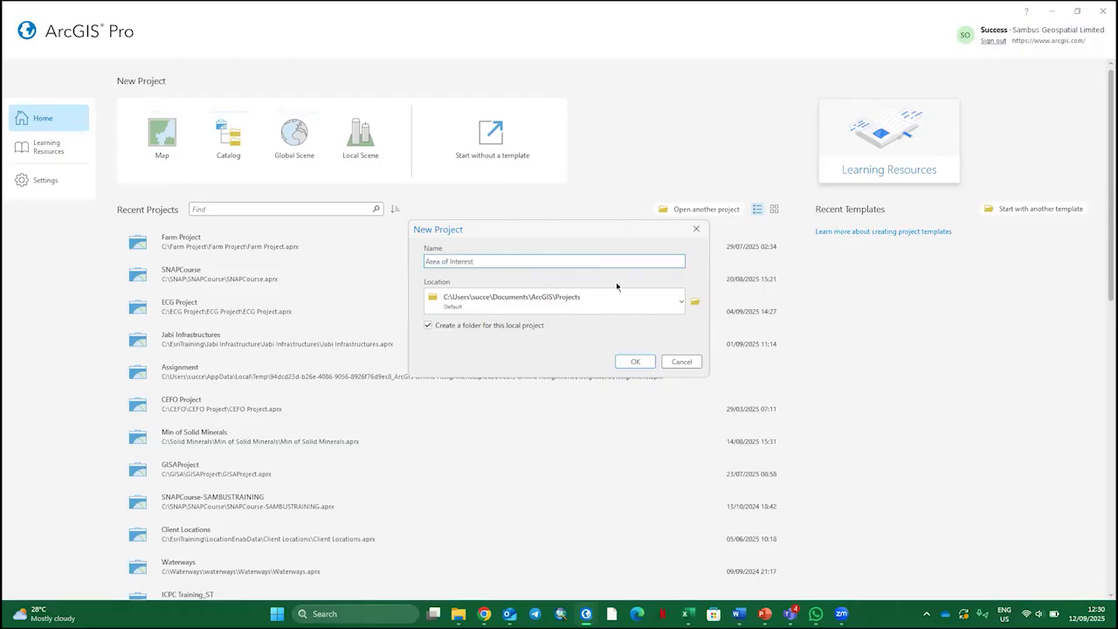
Browse to the EsriTraining folder on the C: drive for the new project's location
{"action": "left_click", "coordinate": [694, 301]}
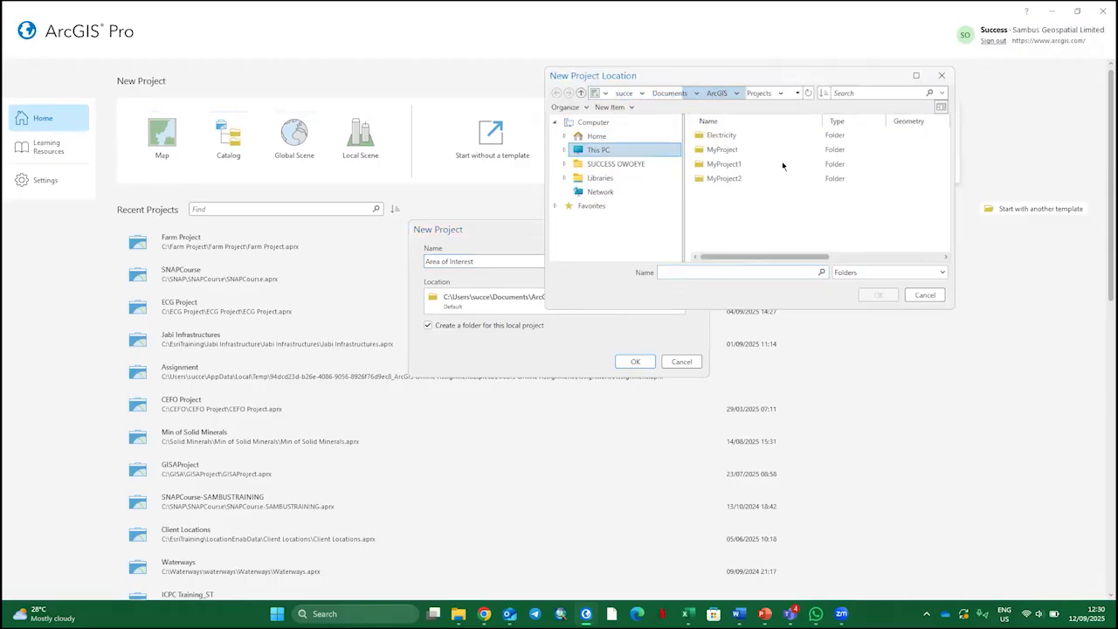
{"action": "left_click", "coordinate": [627, 154]}
{"action": "double_click", "coordinate": [716, 135]}
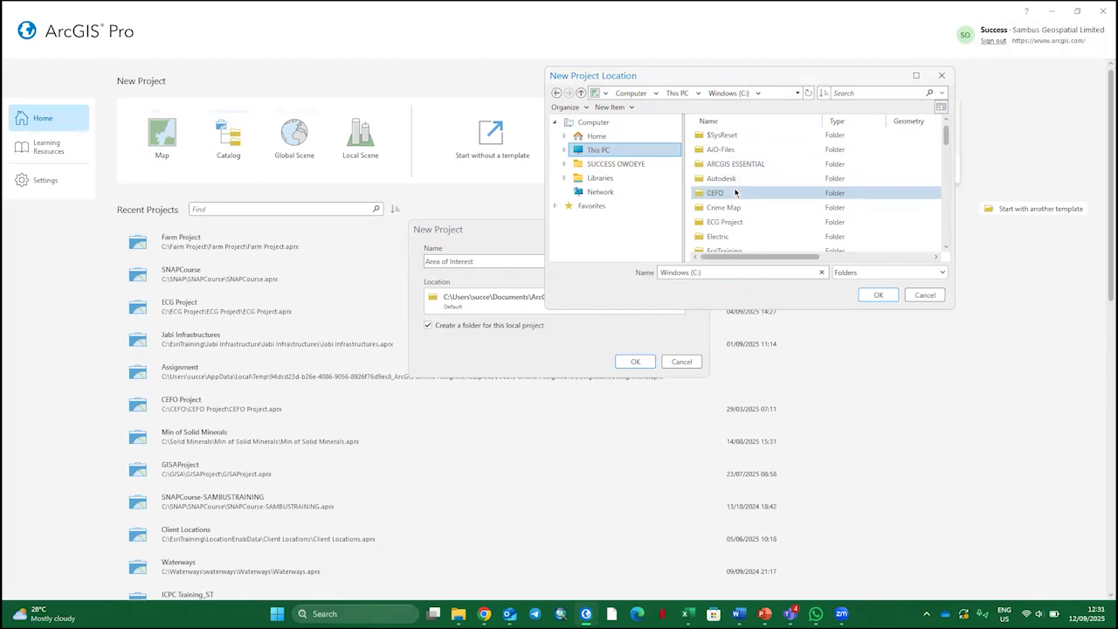
{"action": "scroll", "coordinate": [749, 236], "scroll_direction": "down", "scroll_amount": 2}
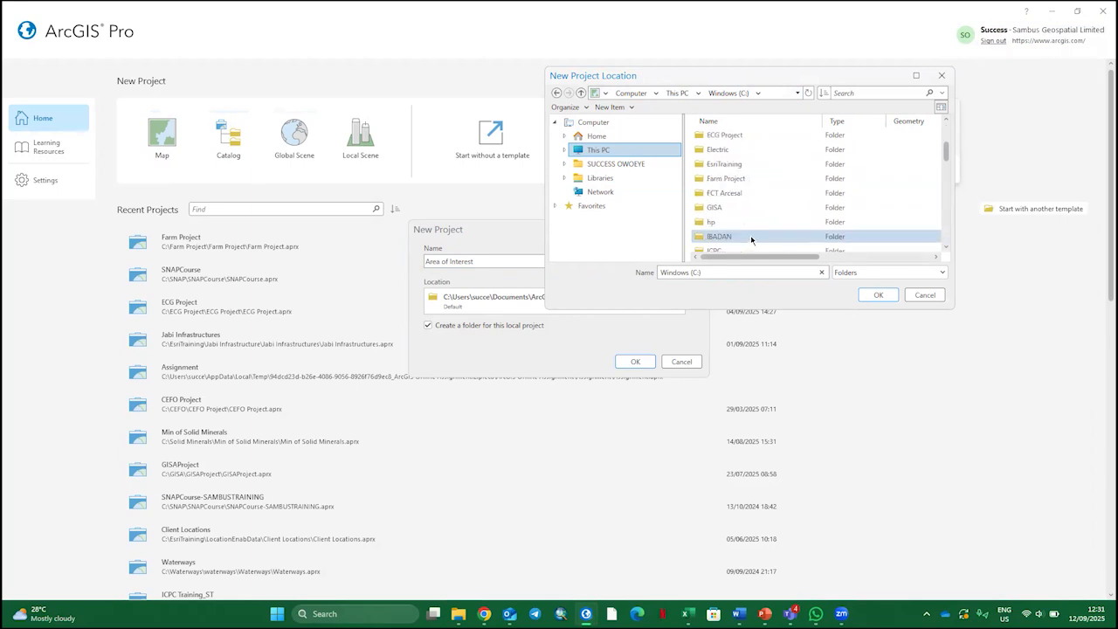
{"action": "left_click", "coordinate": [739, 166]}
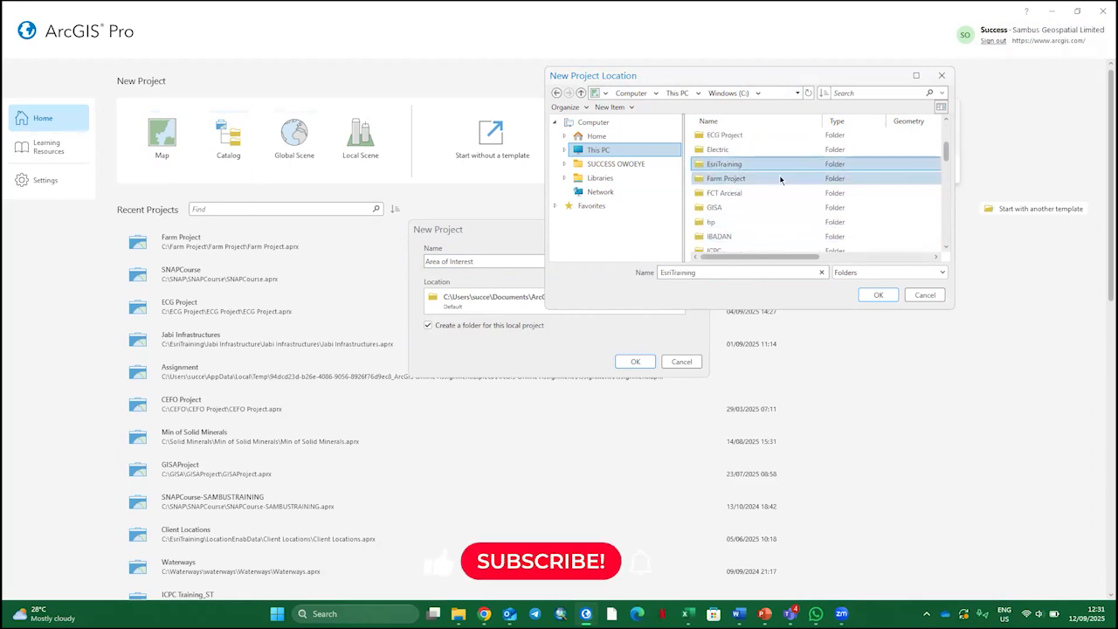
{"action": "double_click", "coordinate": [762, 165]}
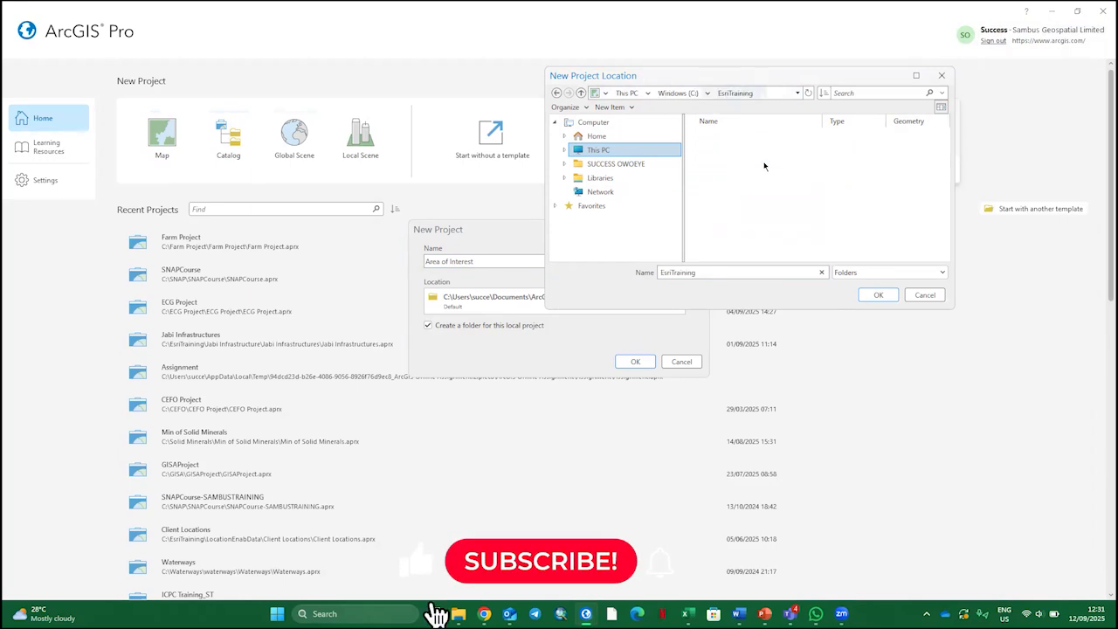
Create a new folder named AOI inside EsriTraining
{"action": "right_click", "coordinate": [754, 232]}
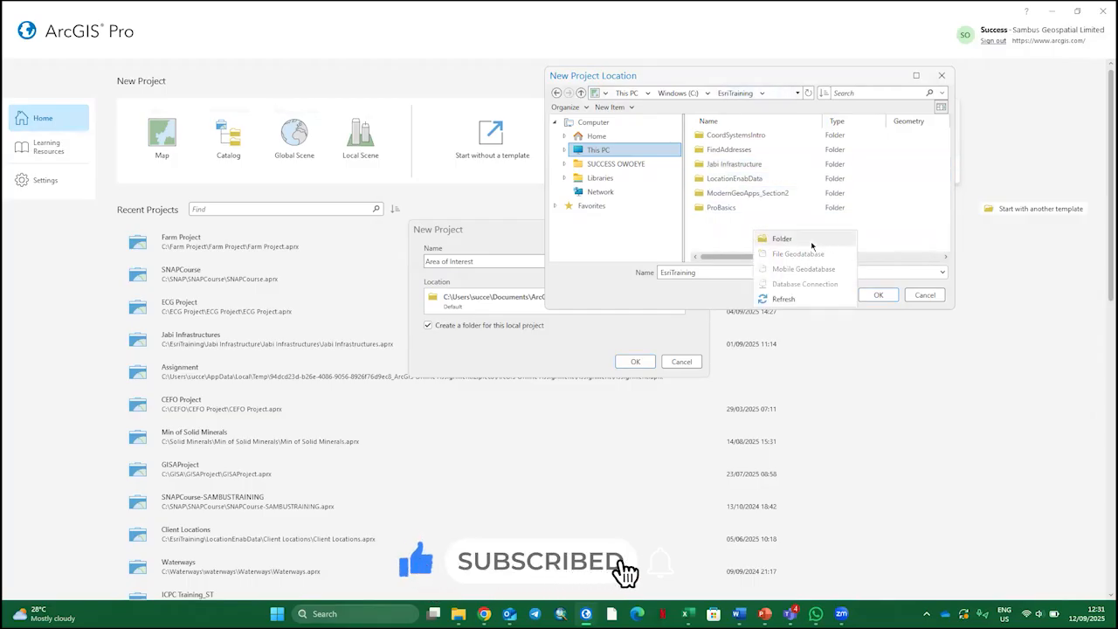
{"action": "left_click", "coordinate": [812, 240]}
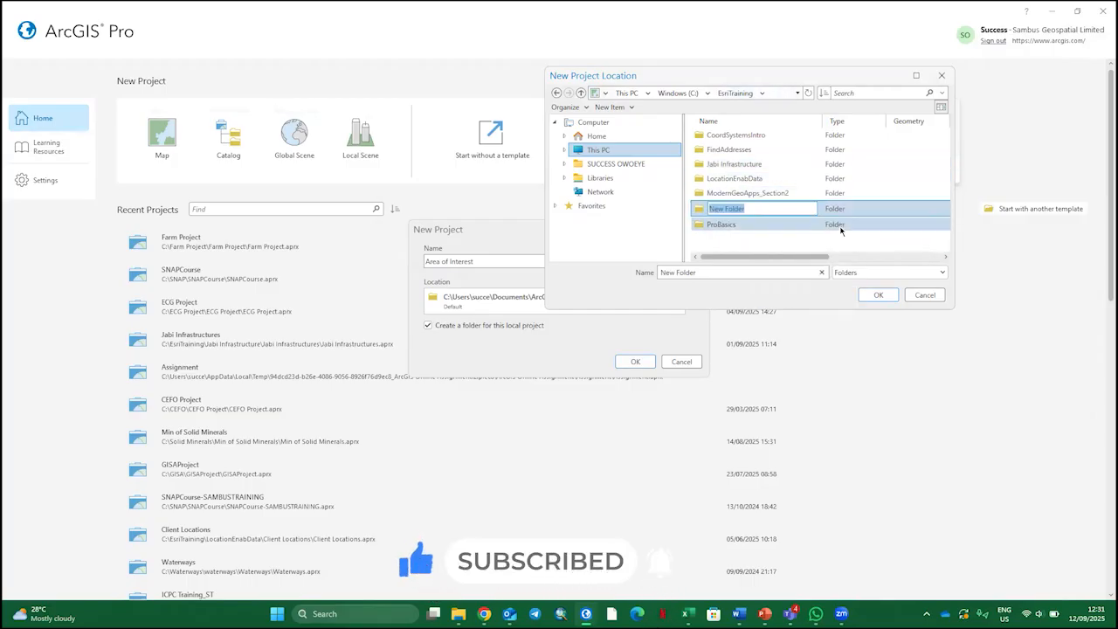
{"action": "type", "text": "AOI"}
{"action": "key", "text": "Return"}
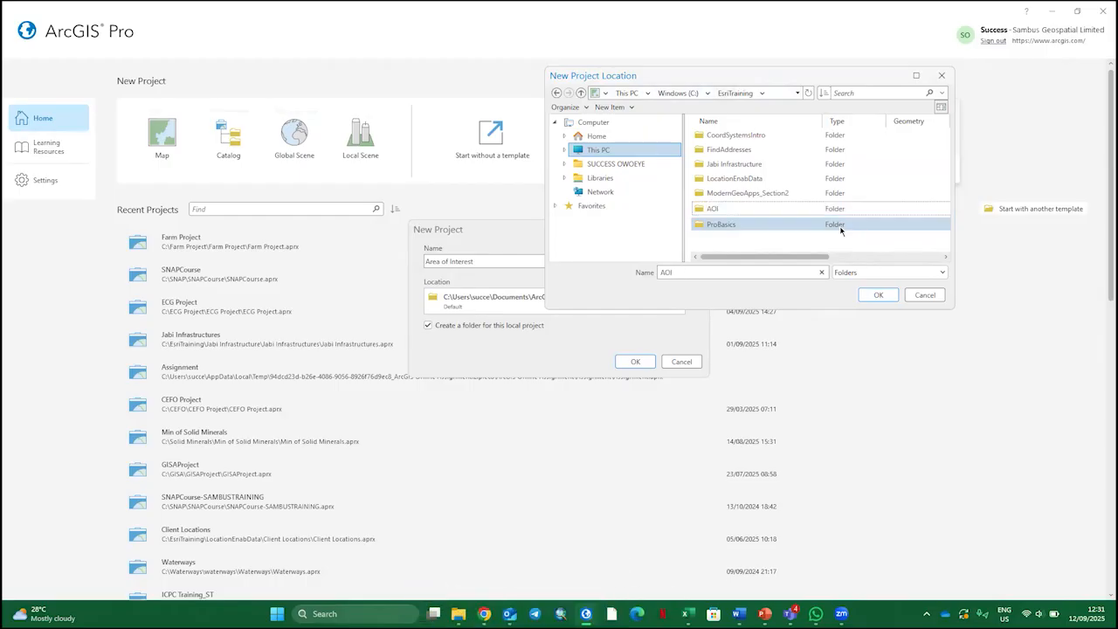
Use the AOI folder as the project location and create the project
{"action": "left_click", "coordinate": [860, 212]}
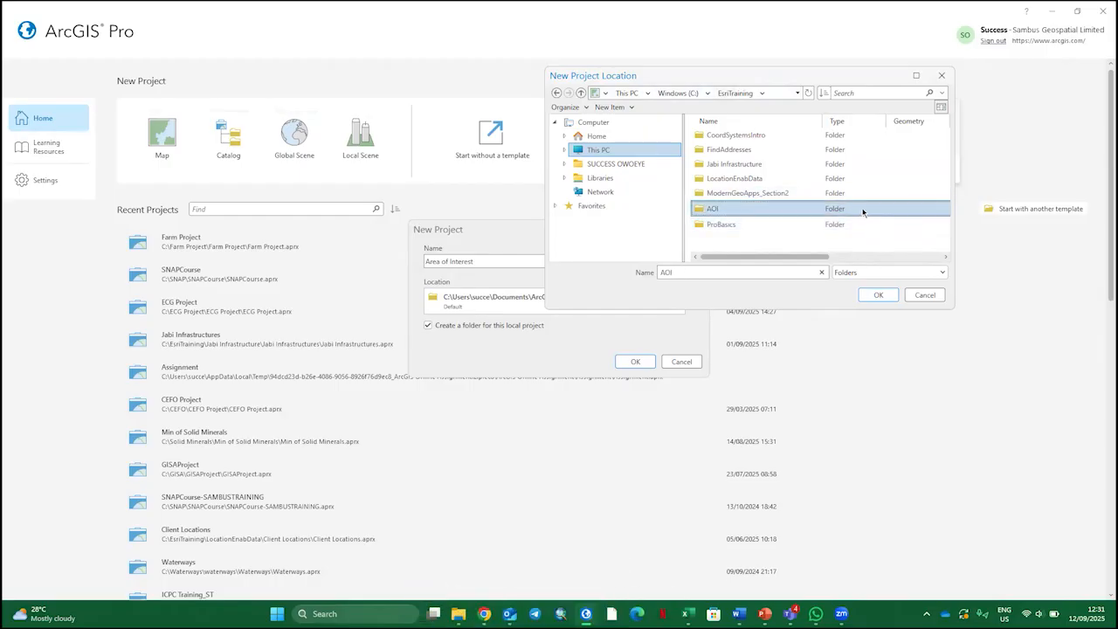
{"action": "left_click", "coordinate": [878, 295]}
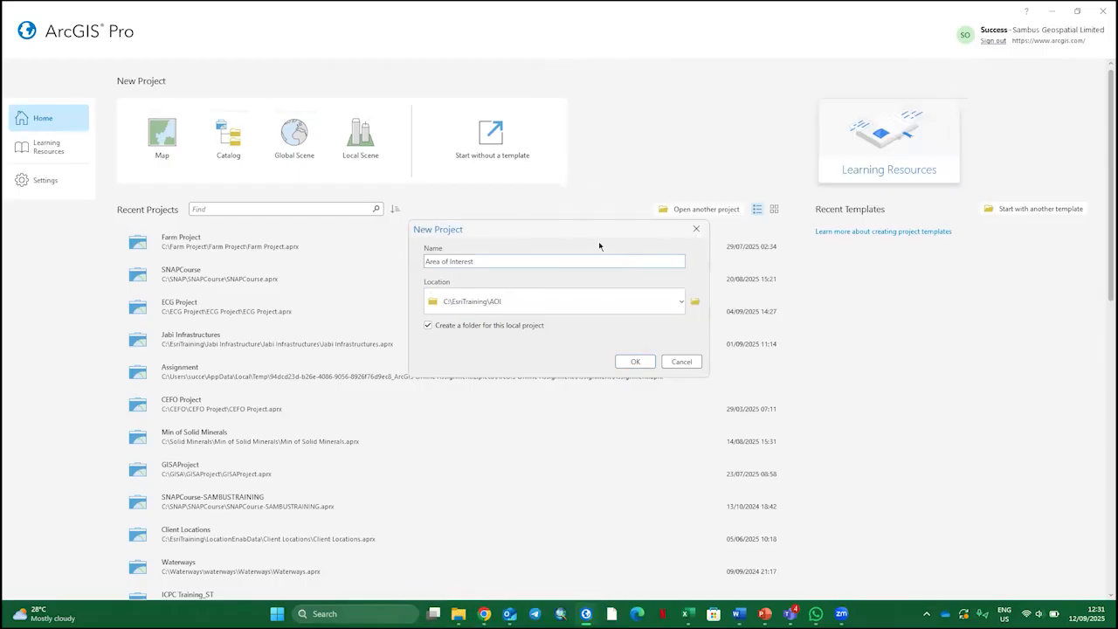
{"action": "left_click", "coordinate": [647, 365]}
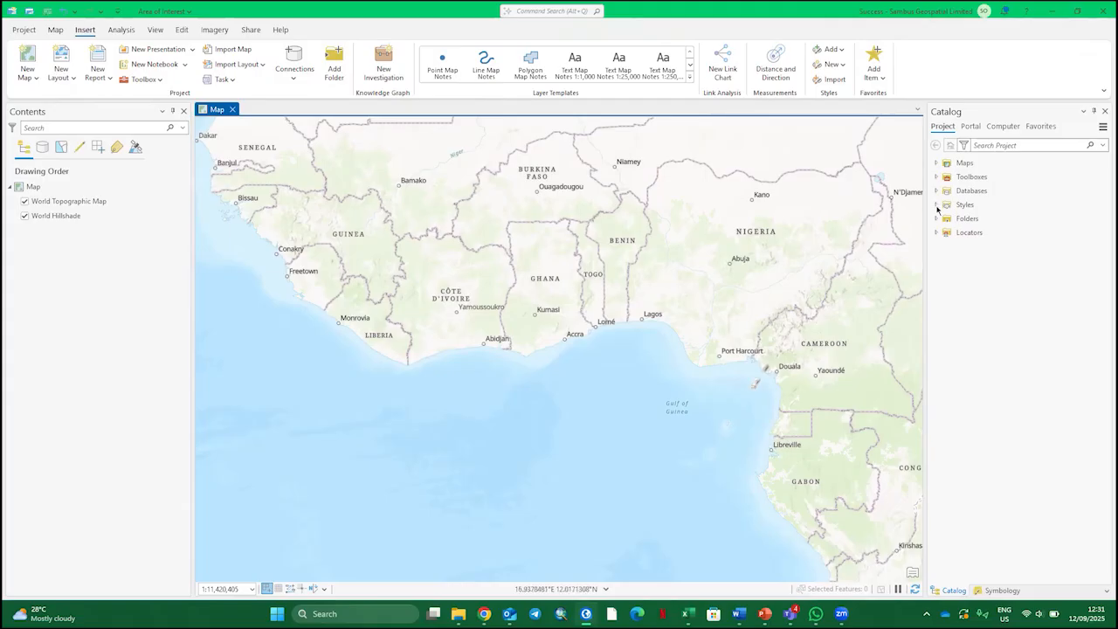
Begin a new feature class in Area of Interest.gdb with the name AOI and the alias Area of Interest
{"action": "left_click", "coordinate": [935, 191]}
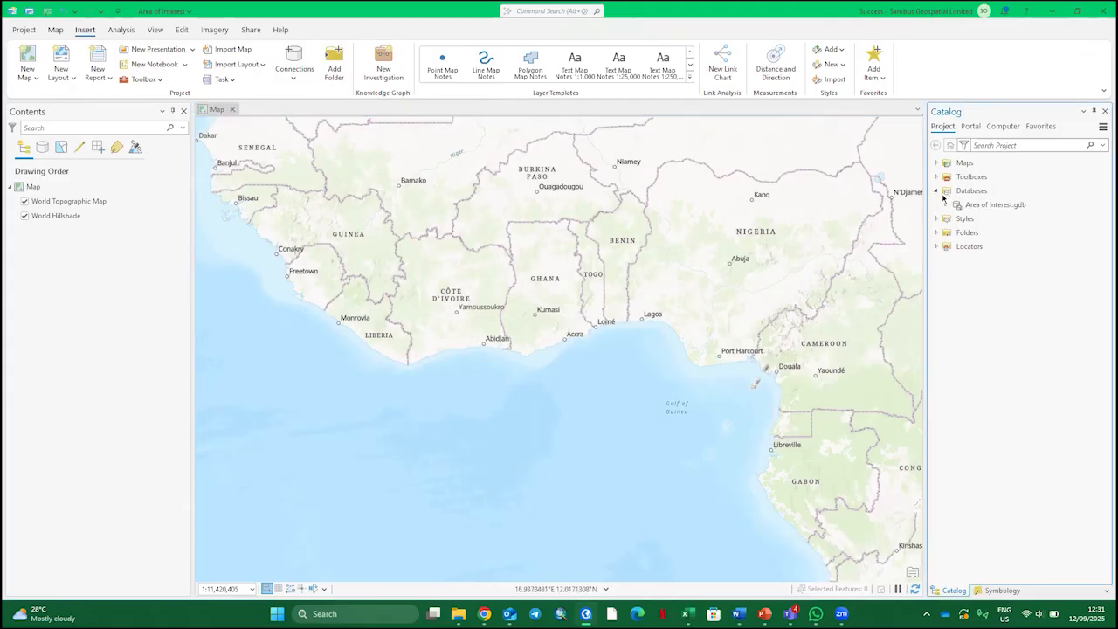
{"action": "right_click", "coordinate": [971, 206]}
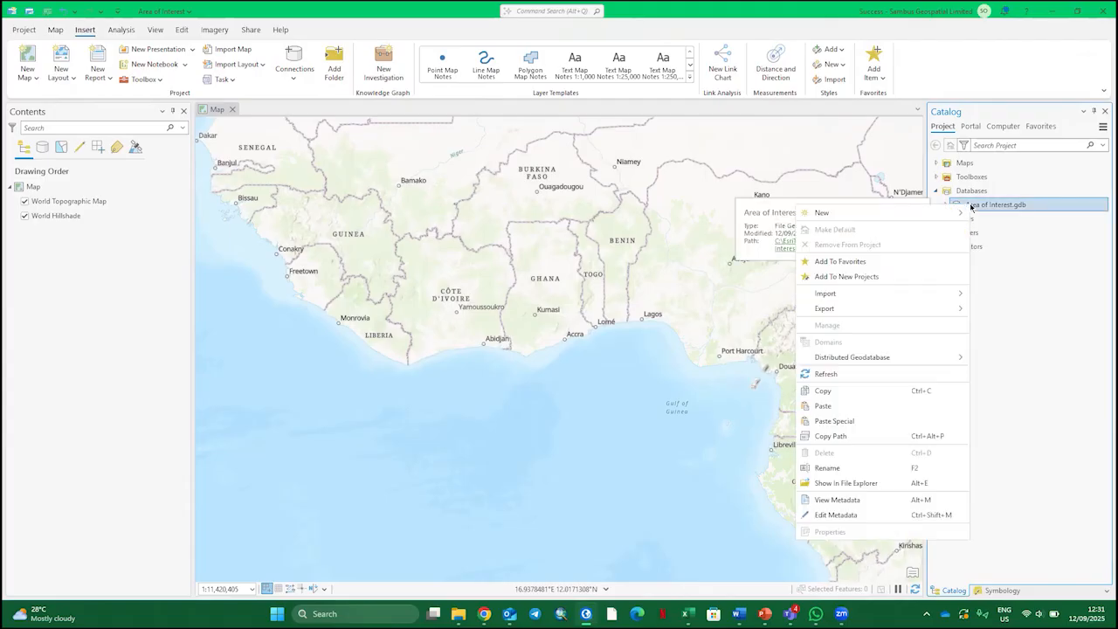
{"action": "mouse_move", "coordinate": [879, 219]}
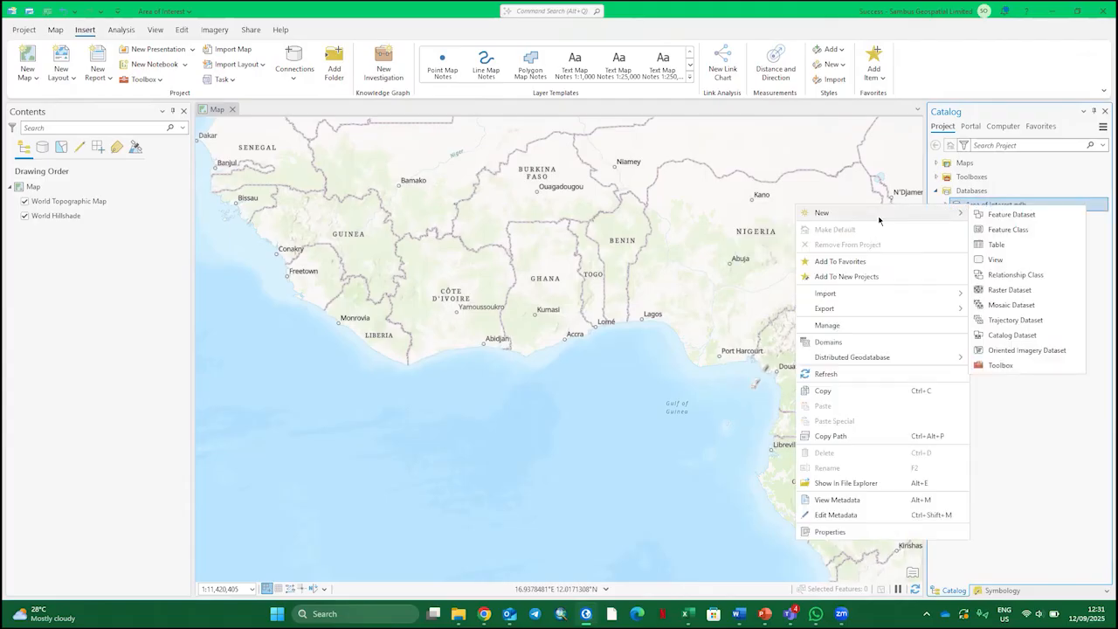
{"action": "left_click", "coordinate": [1021, 232]}
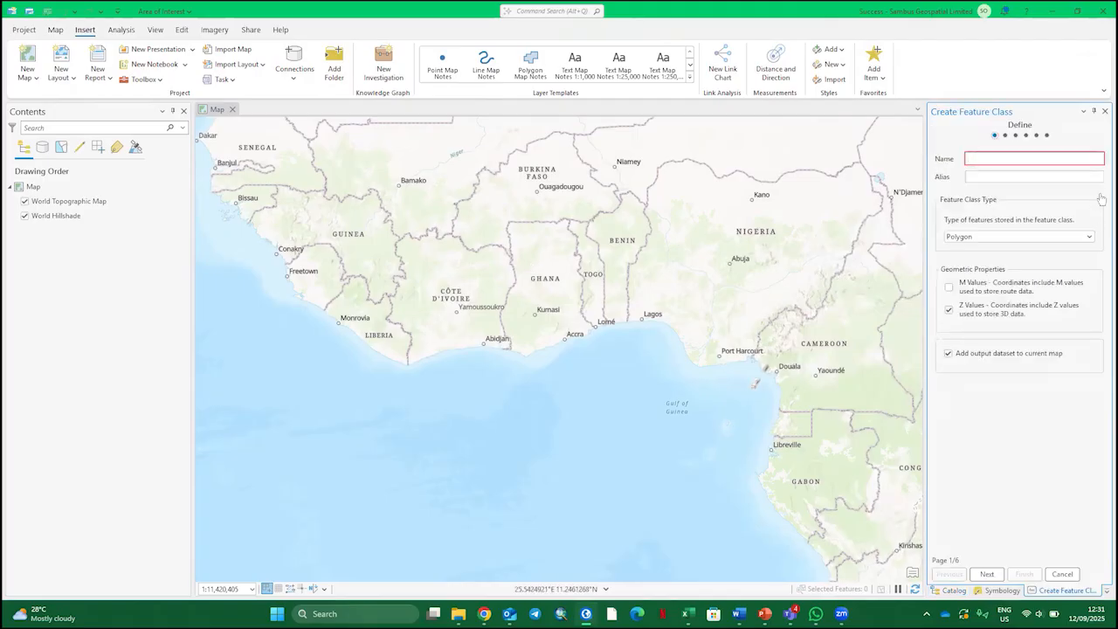
{"action": "type", "text": "Area"}
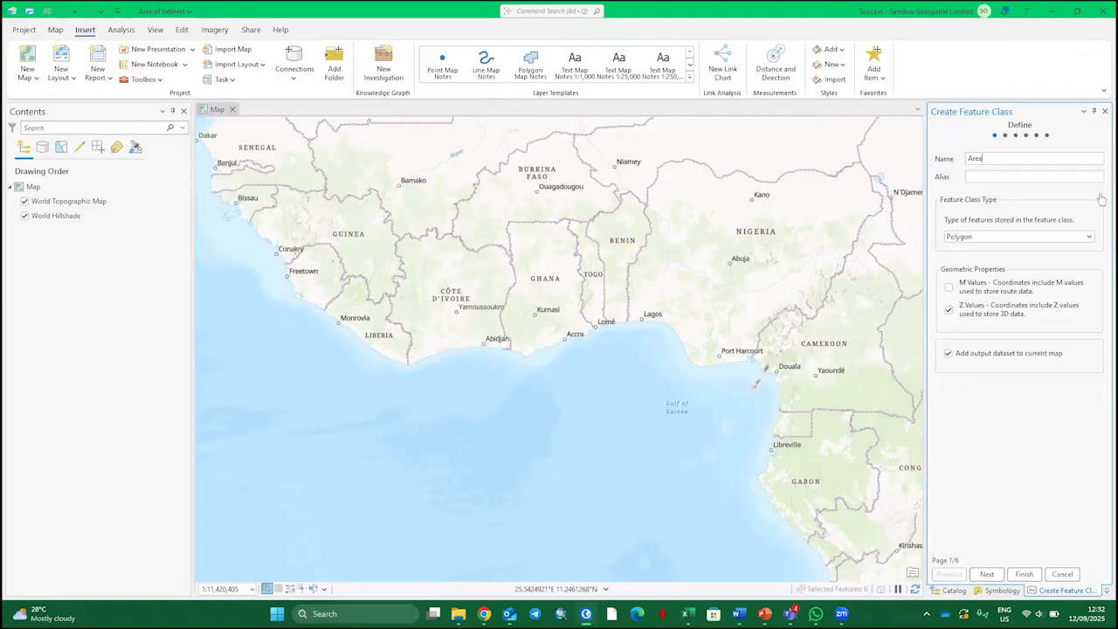
{"action": "key", "text": "BackSpace"}
{"action": "type", "text": "OI"}
{"action": "left_click", "coordinate": [1059, 176]}
{"action": "type", "text": "Area of Interest"}
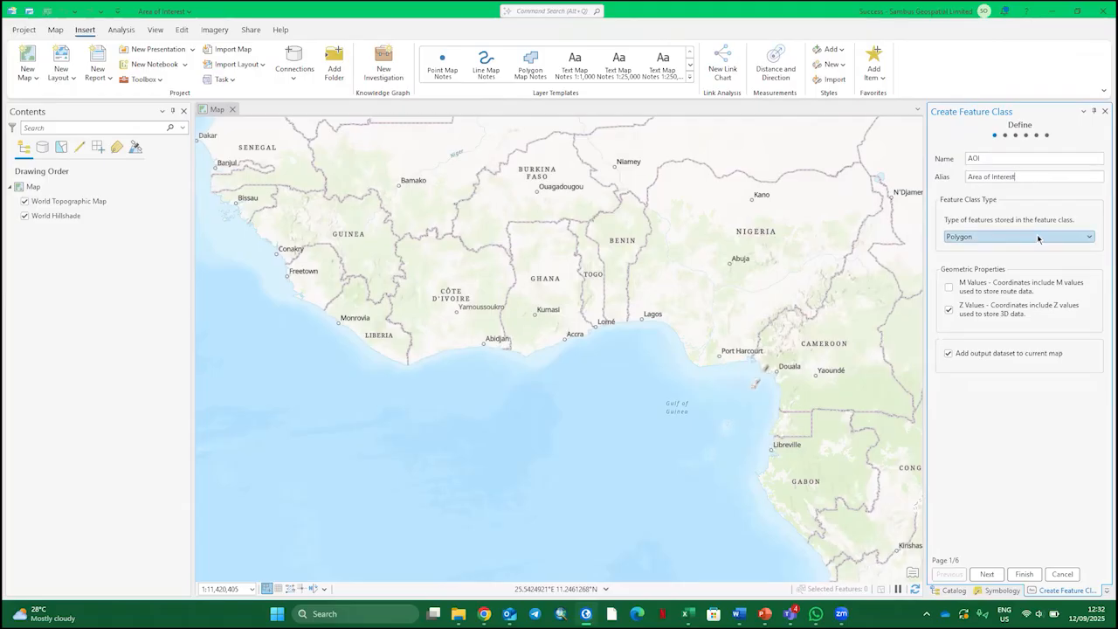
Add a field named AreaID with the Text data type to the feature class
{"action": "left_click", "coordinate": [985, 574]}
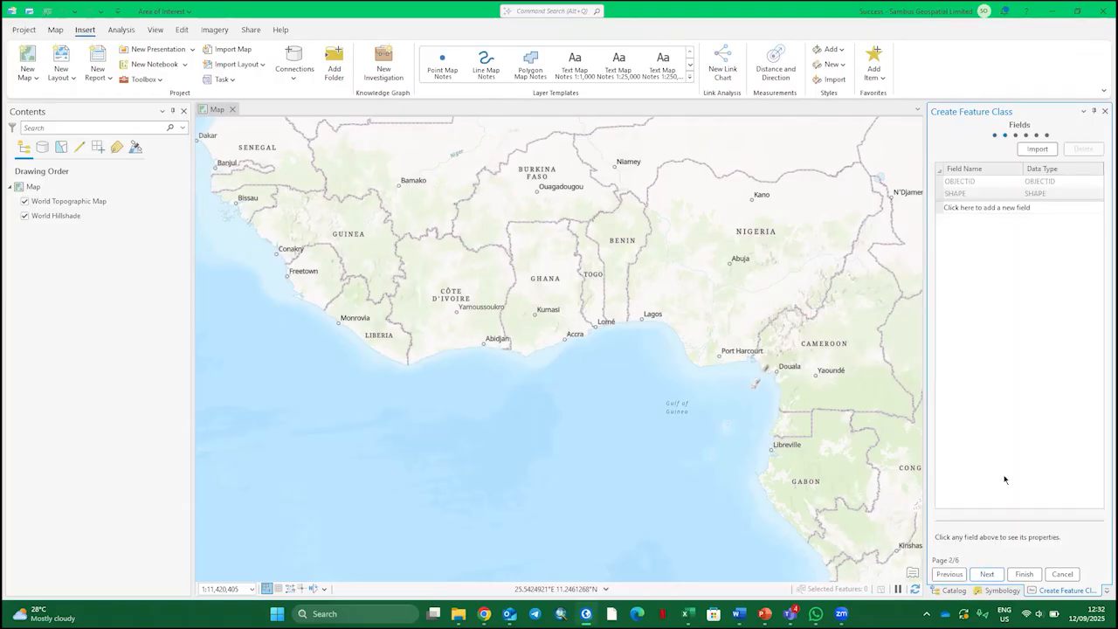
{"action": "left_click", "coordinate": [1008, 207]}
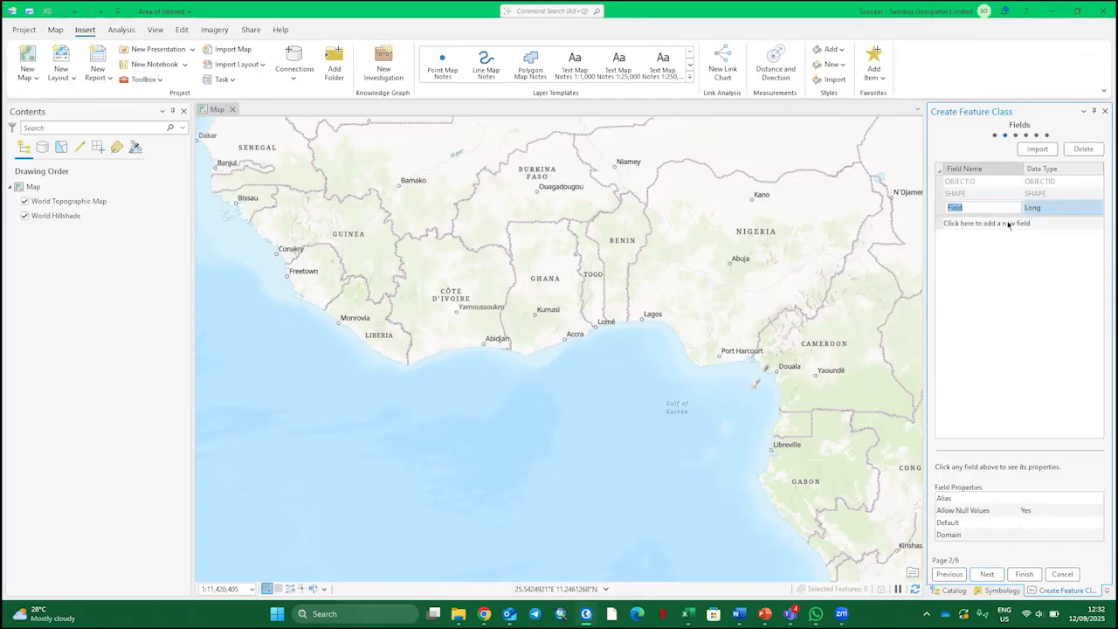
{"action": "type", "text": "AreaID"}
{"action": "left_click", "coordinate": [1046, 212]}
{"action": "left_click", "coordinate": [1045, 212]}
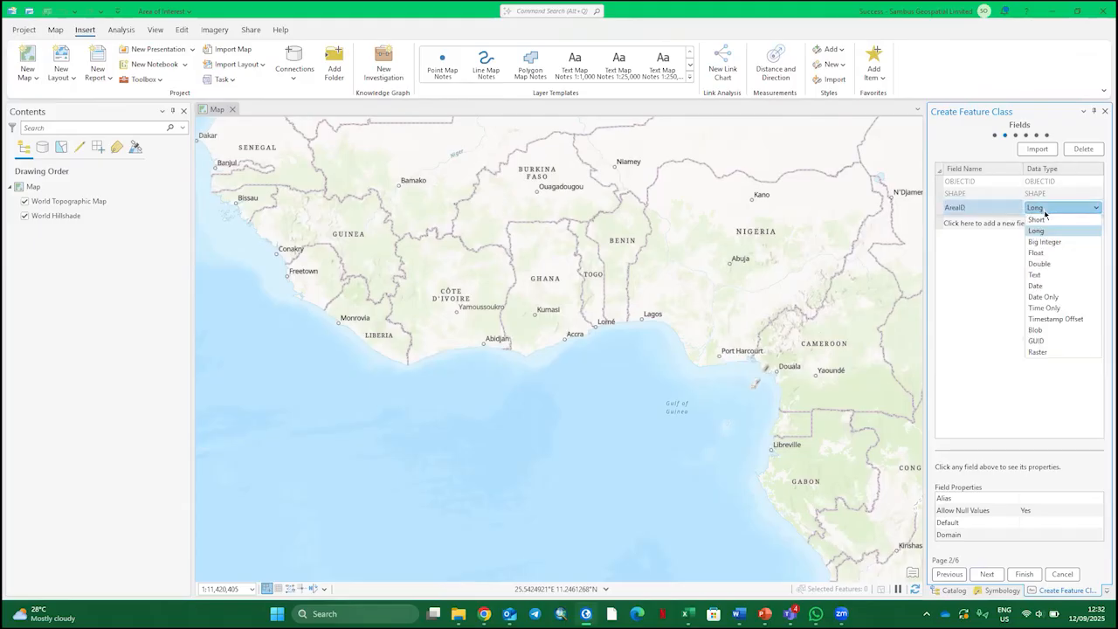
{"action": "left_click", "coordinate": [1054, 275]}
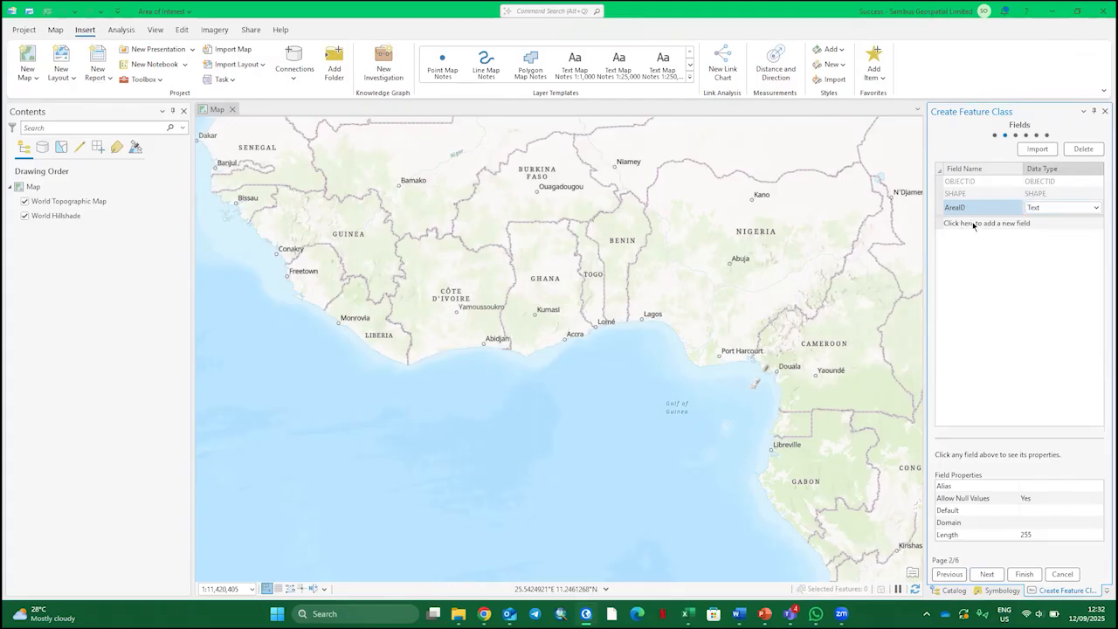
Add a second field named AreaName with the Text data type
{"action": "left_click", "coordinate": [974, 225]}
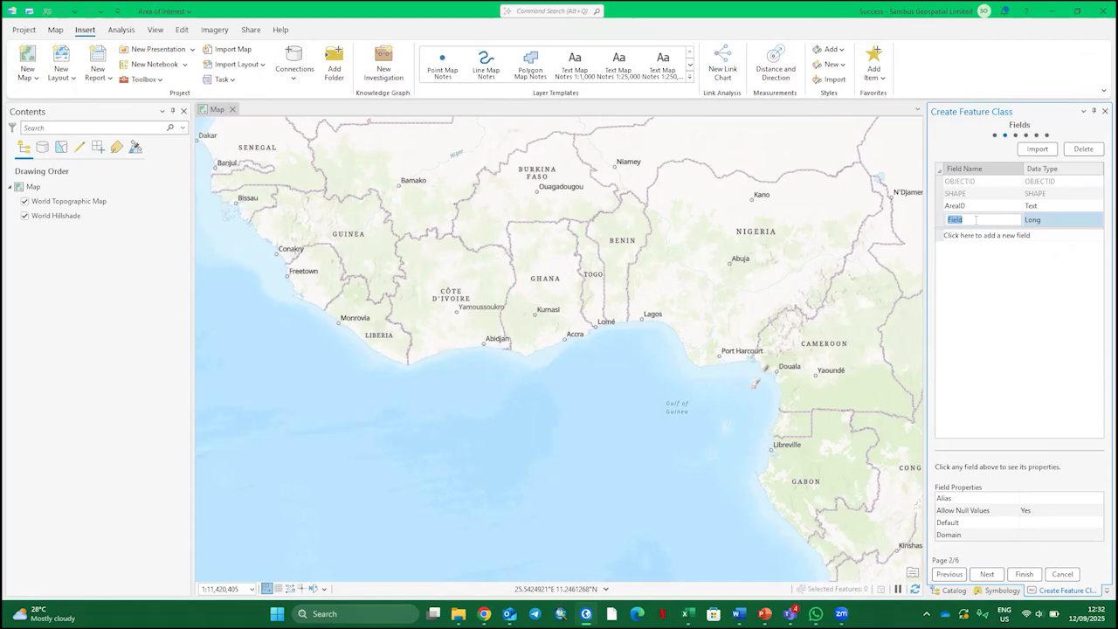
{"action": "type", "text": "STree"}
{"action": "key", "text": "BackSpace"}
{"action": "key", "text": "BackSpace"}
{"action": "key", "text": "BackSpace"}
{"action": "key", "text": "BackSpace"}
{"action": "key", "text": "BackSpace"}
{"action": "type", "text": "AreaName"}
{"action": "left_click", "coordinate": [1045, 221]}
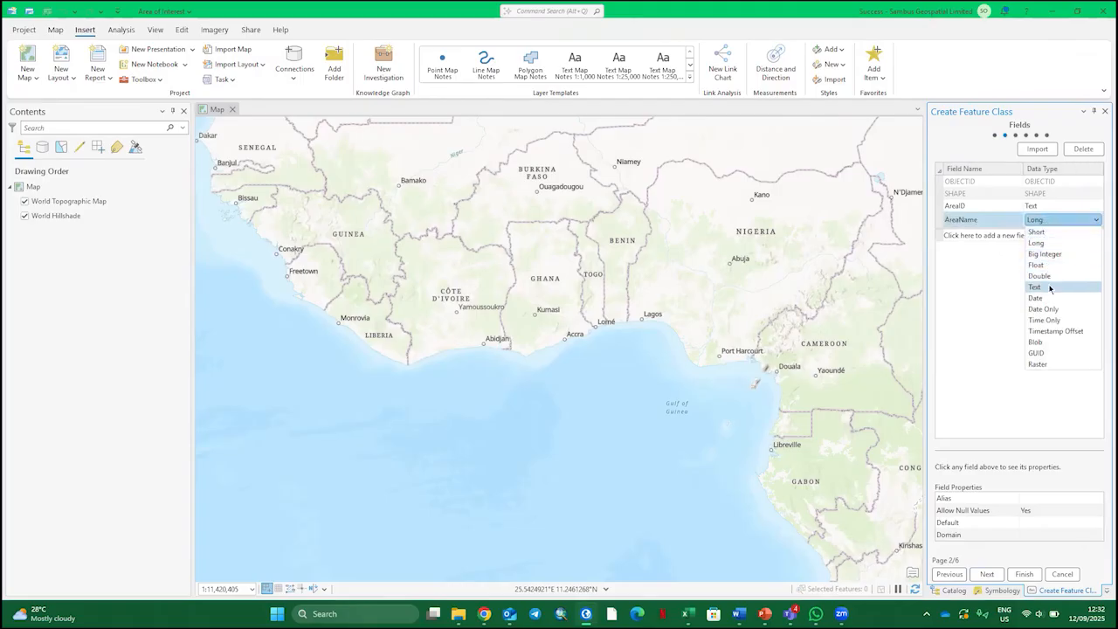
{"action": "left_click", "coordinate": [1049, 288]}
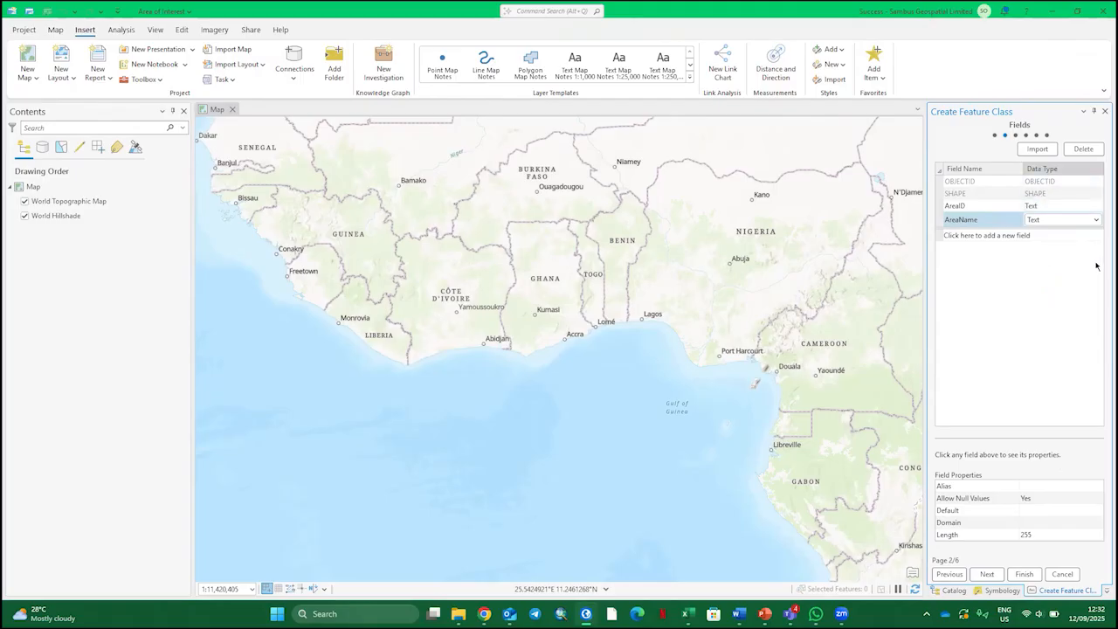
Add a third field named AreaHa with the Long data type and continue to the spatial reference settings
{"action": "left_click", "coordinate": [973, 236]}
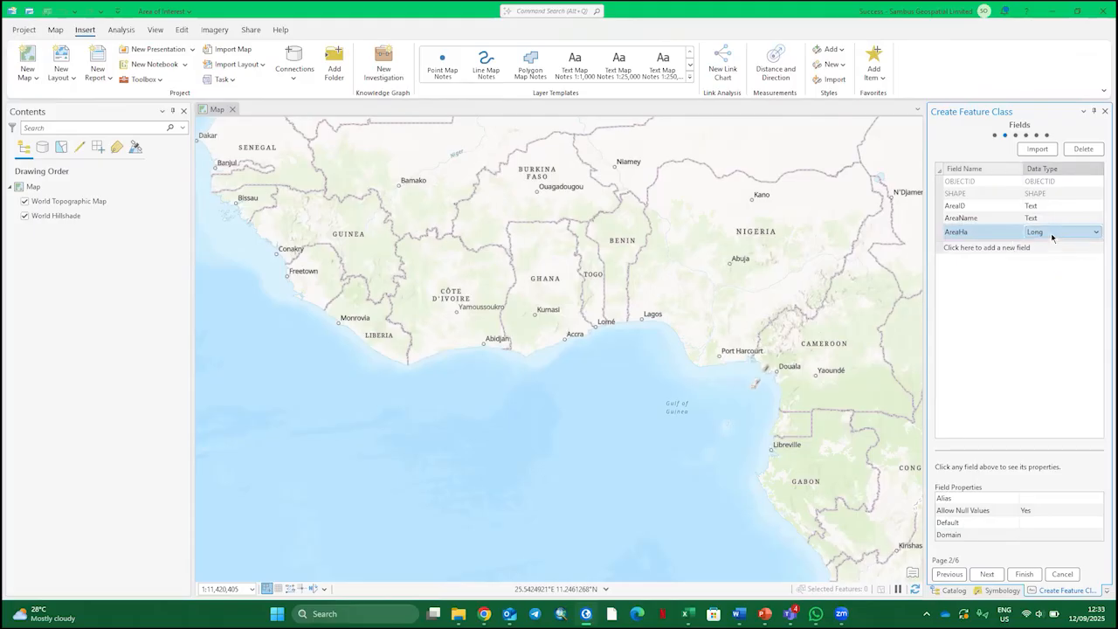
{"action": "left_click", "coordinate": [1050, 234]}
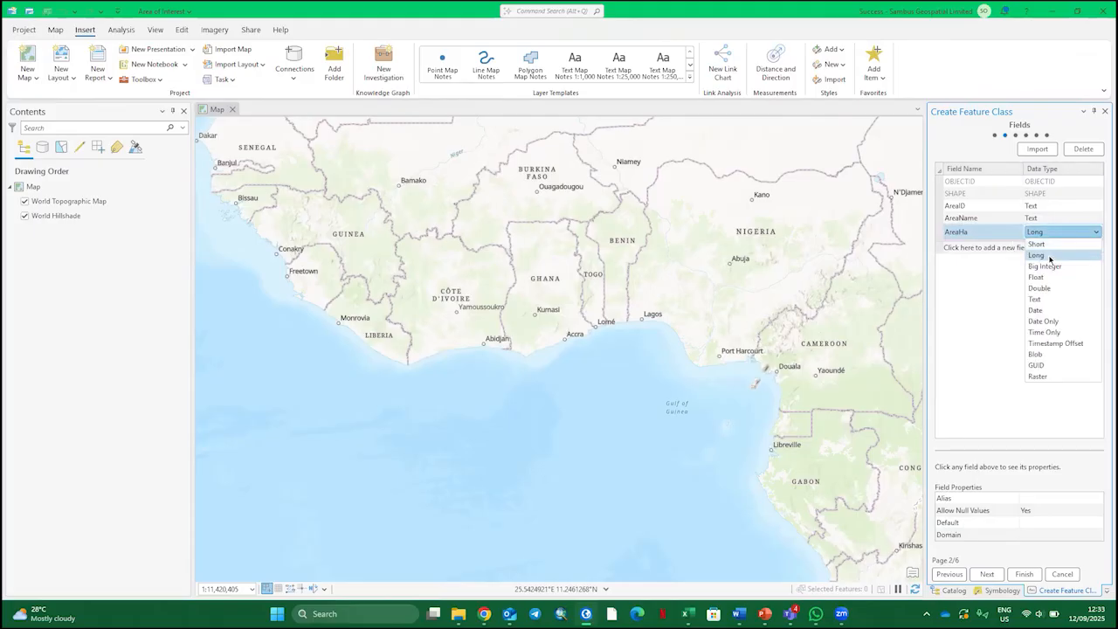
{"action": "left_click", "coordinate": [1050, 256]}
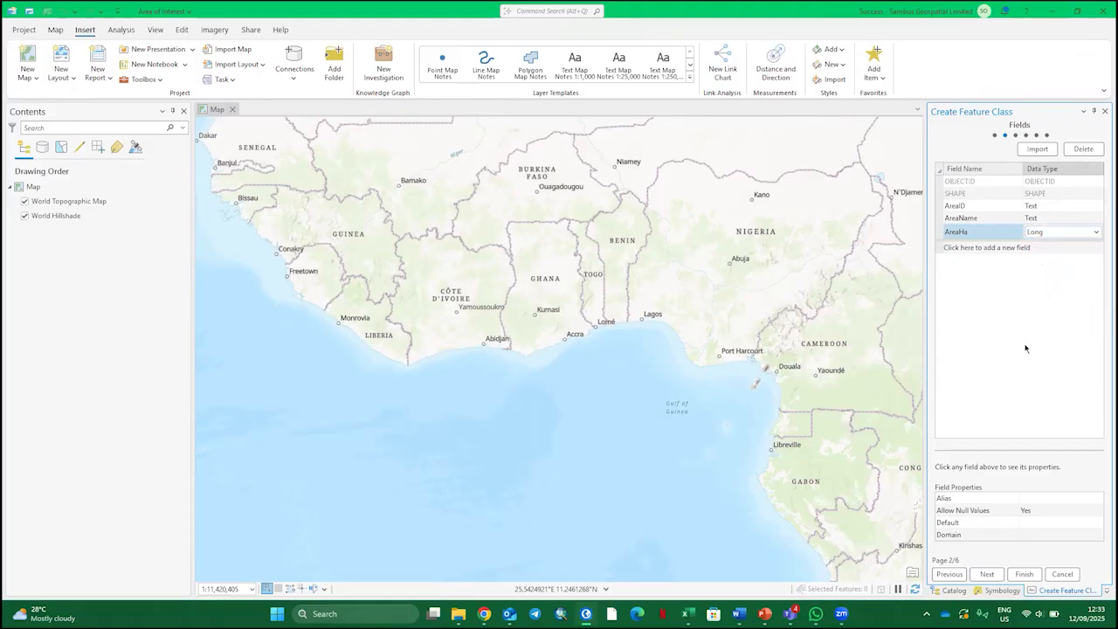
{"action": "left_click", "coordinate": [994, 577]}
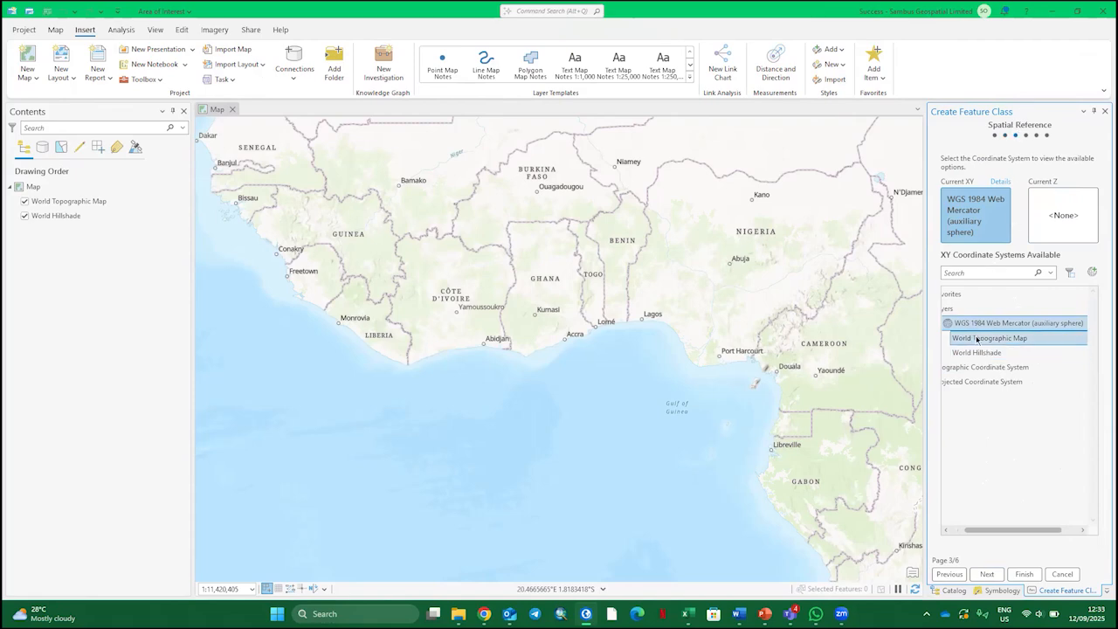
Expand the Projected Coordinate System group among the available XY coordinate systems
{"action": "left_click", "coordinate": [965, 383]}
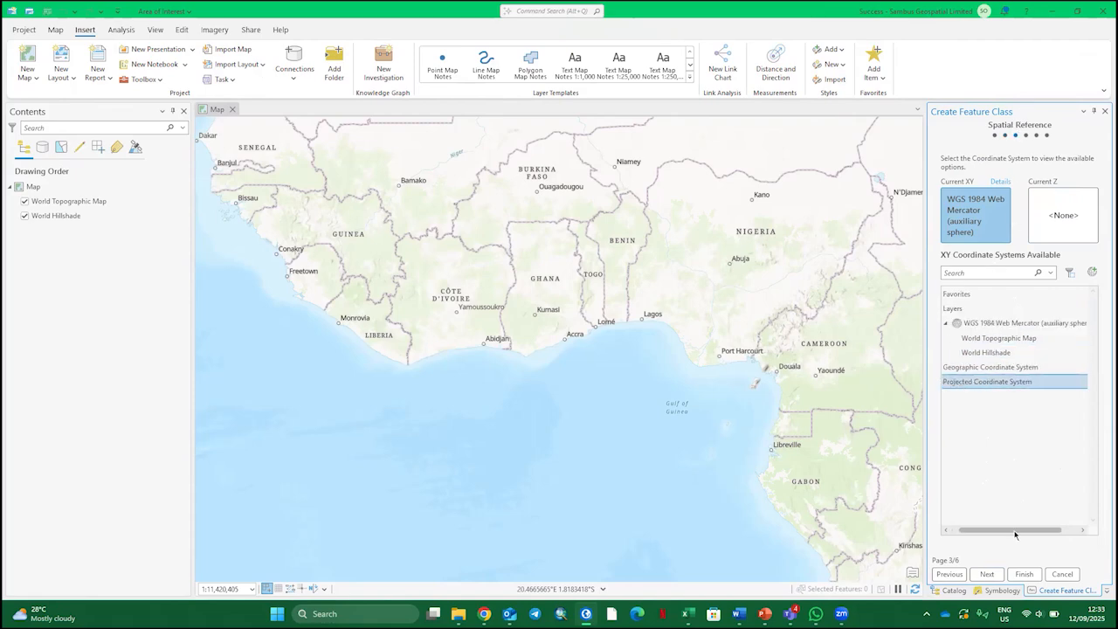
{"action": "left_click_drag", "start_coordinate": [1015, 531], "coordinate": [1004, 531]}
{"action": "left_click", "coordinate": [947, 384]}
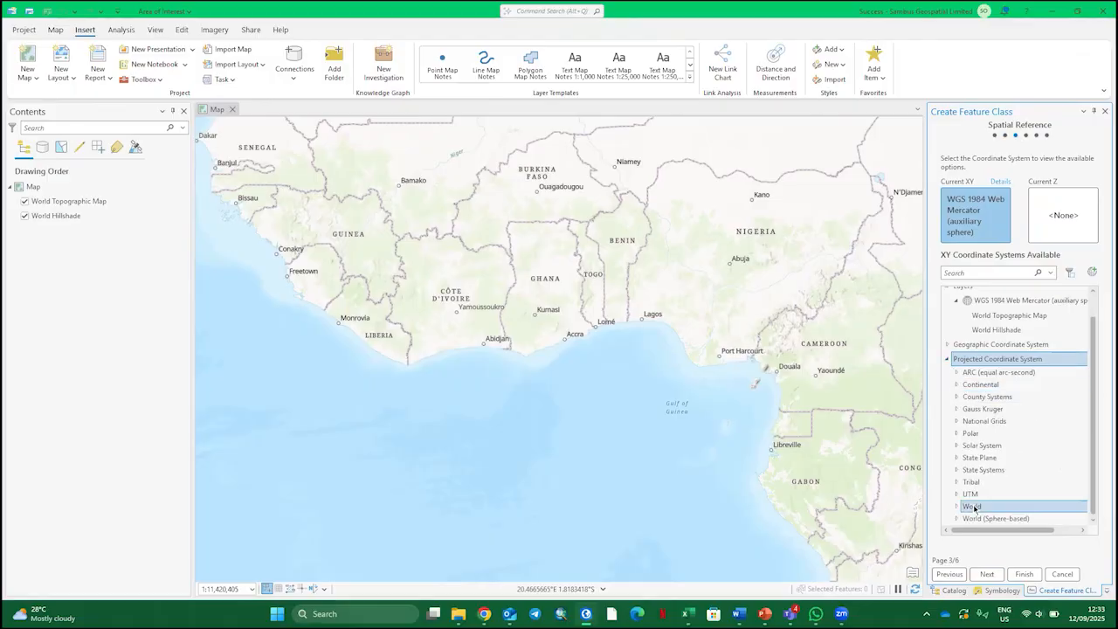
Look through the World projected coordinate systems for a suitable one and collapse the group again
{"action": "left_click", "coordinate": [975, 509]}
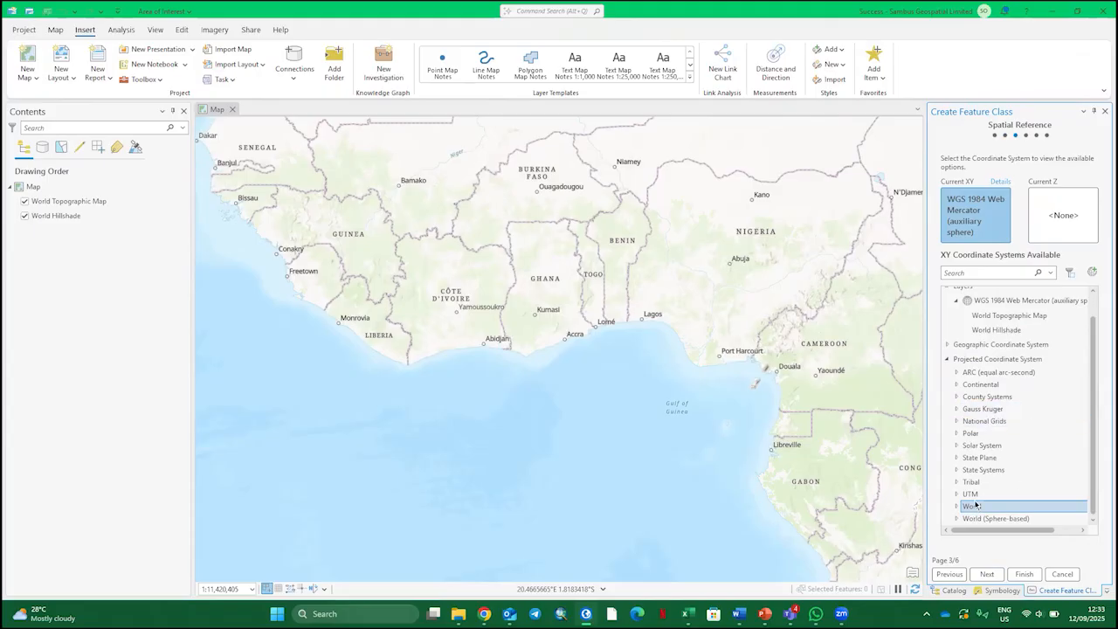
{"action": "left_click", "coordinate": [956, 509]}
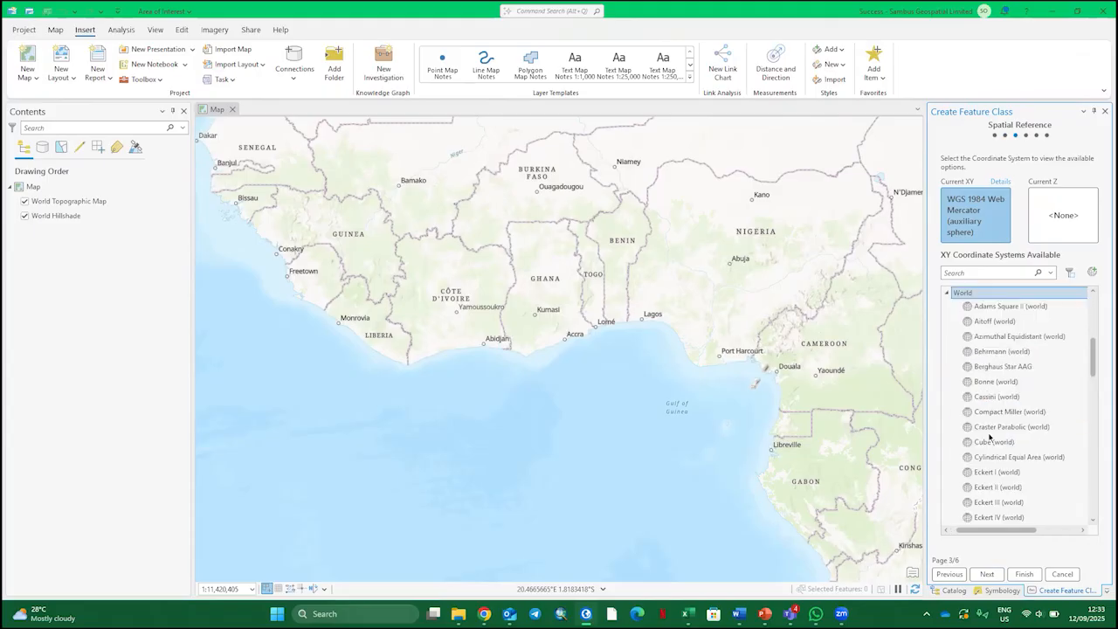
{"action": "scroll", "coordinate": [992, 417], "scroll_direction": "down", "scroll_amount": 2}
{"action": "scroll", "coordinate": [1010, 439], "scroll_direction": "down", "scroll_amount": 10}
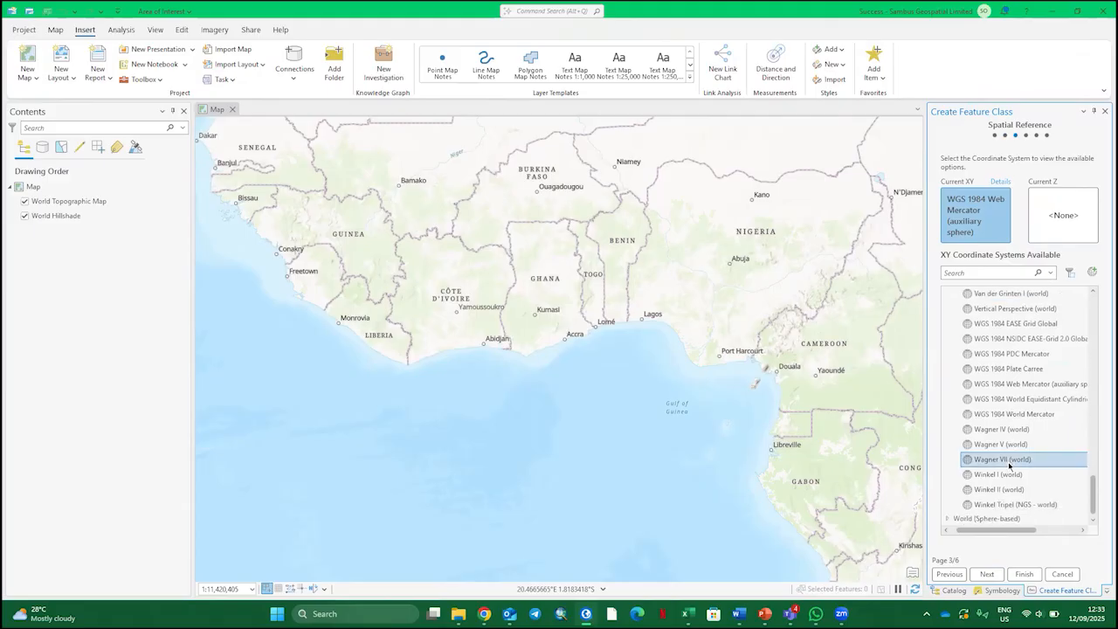
{"action": "scroll", "coordinate": [1007, 461], "scroll_direction": "up", "scroll_amount": 1}
{"action": "scroll", "coordinate": [1005, 461], "scroll_direction": "down", "scroll_amount": 1}
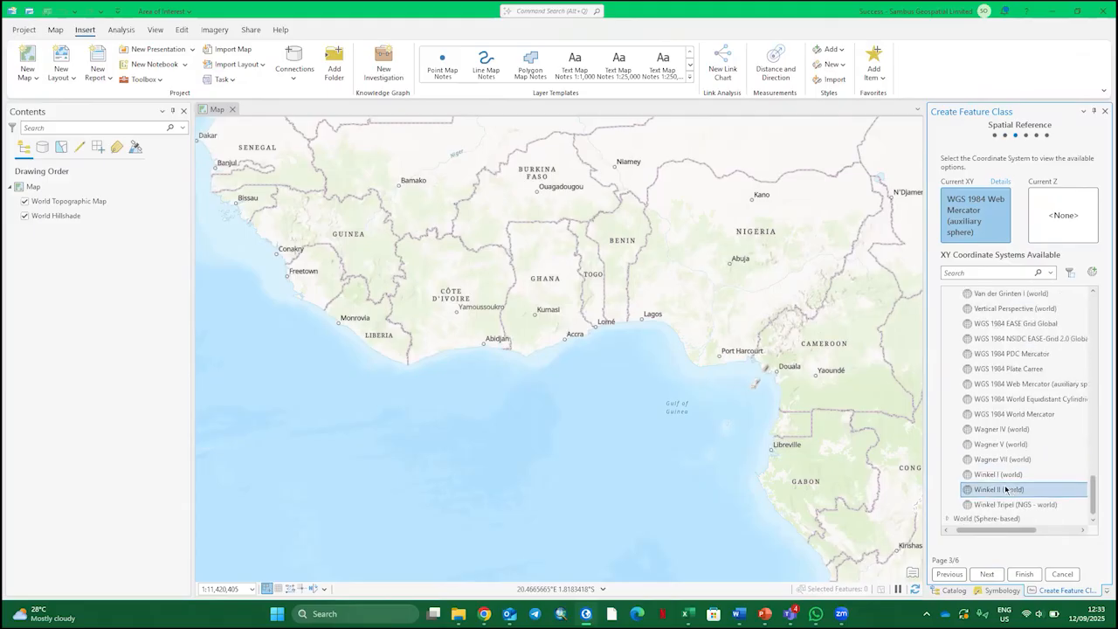
{"action": "scroll", "coordinate": [1004, 463], "scroll_direction": "up", "scroll_amount": 5}
{"action": "scroll", "coordinate": [1005, 471], "scroll_direction": "up", "scroll_amount": 10}
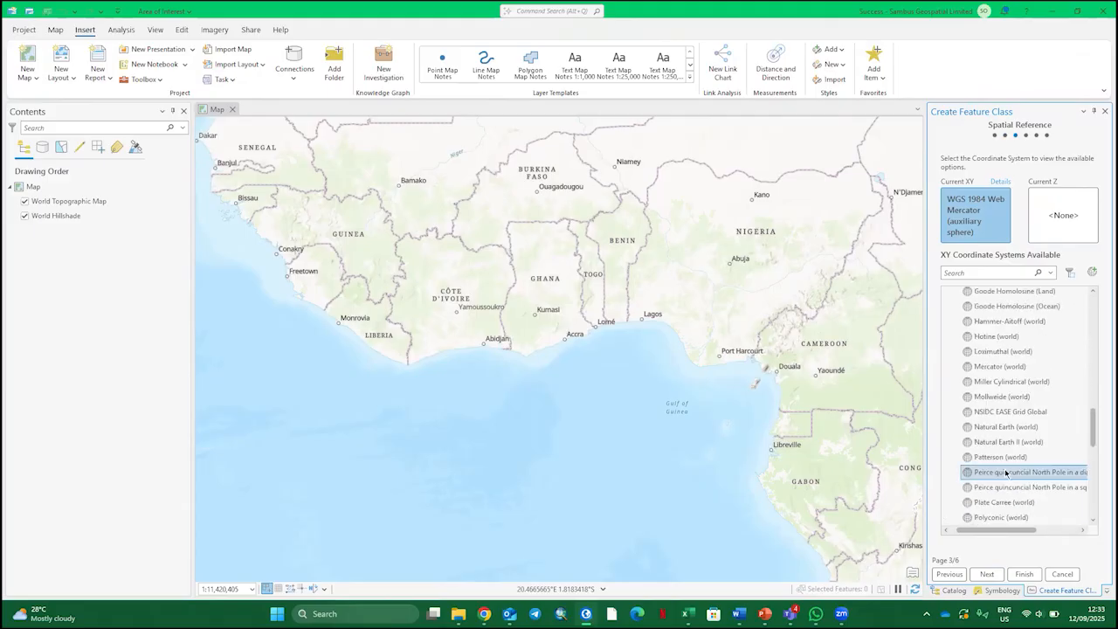
{"action": "scroll", "coordinate": [986, 437], "scroll_direction": "up", "scroll_amount": 5}
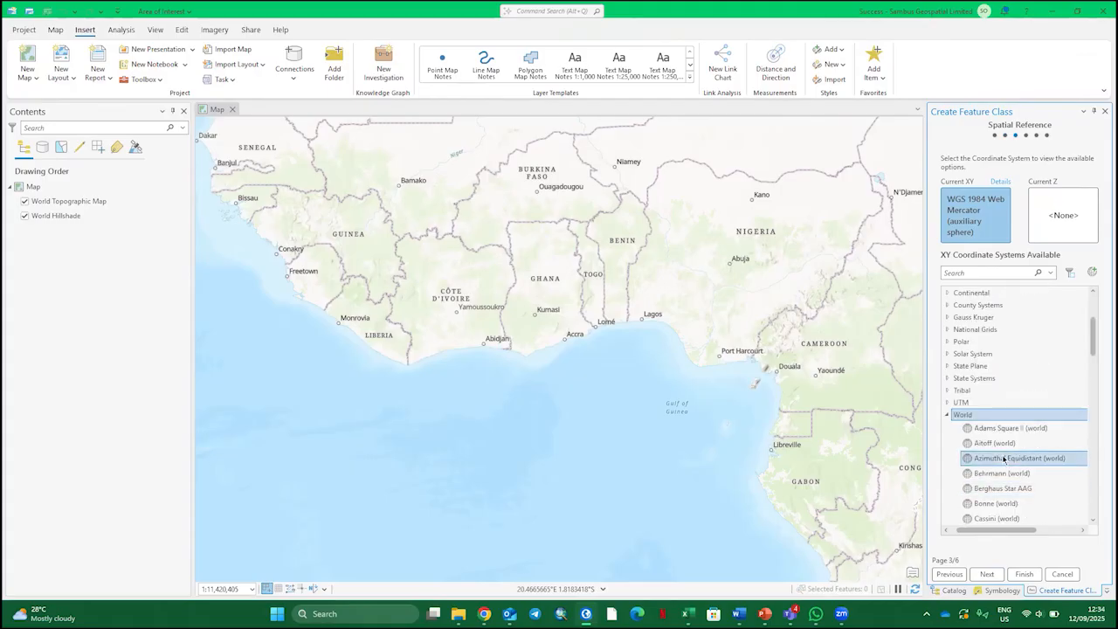
{"action": "left_click", "coordinate": [946, 415]}
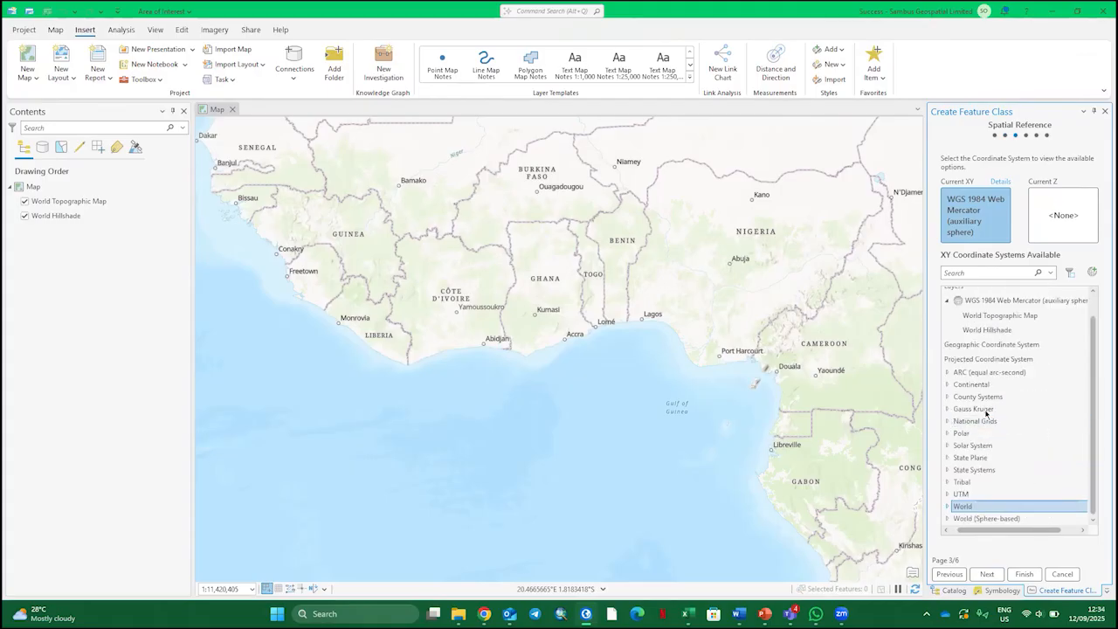
Set the feature class's XY coordinate system to WGS 1984 UTM Zone 31N from the UTM Northern Hemisphere group
{"action": "left_click", "coordinate": [948, 494]}
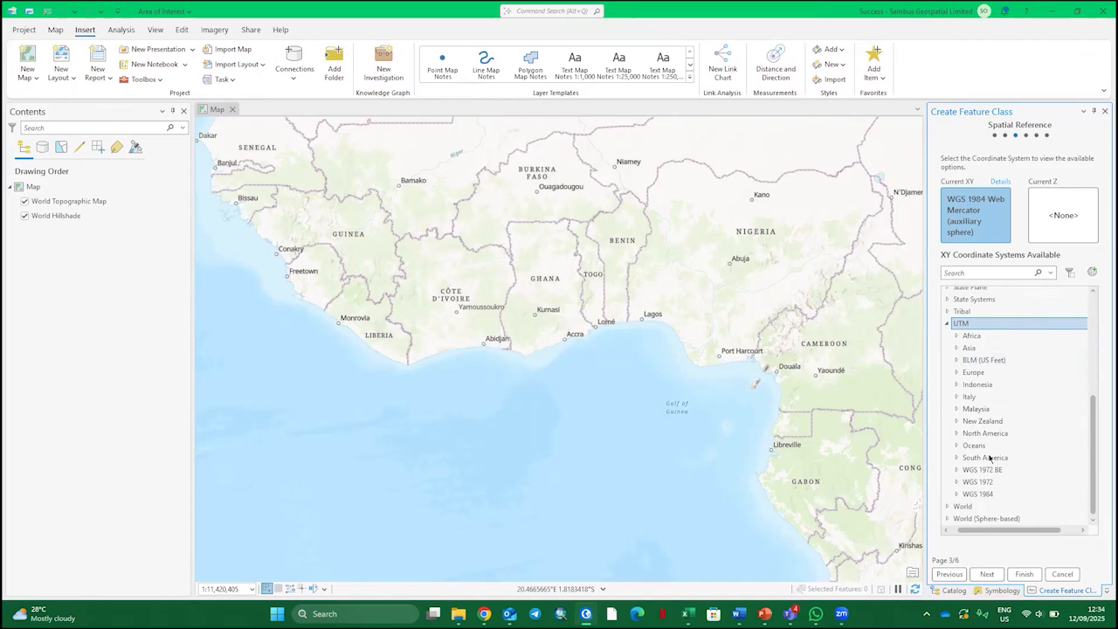
{"action": "left_click", "coordinate": [955, 494]}
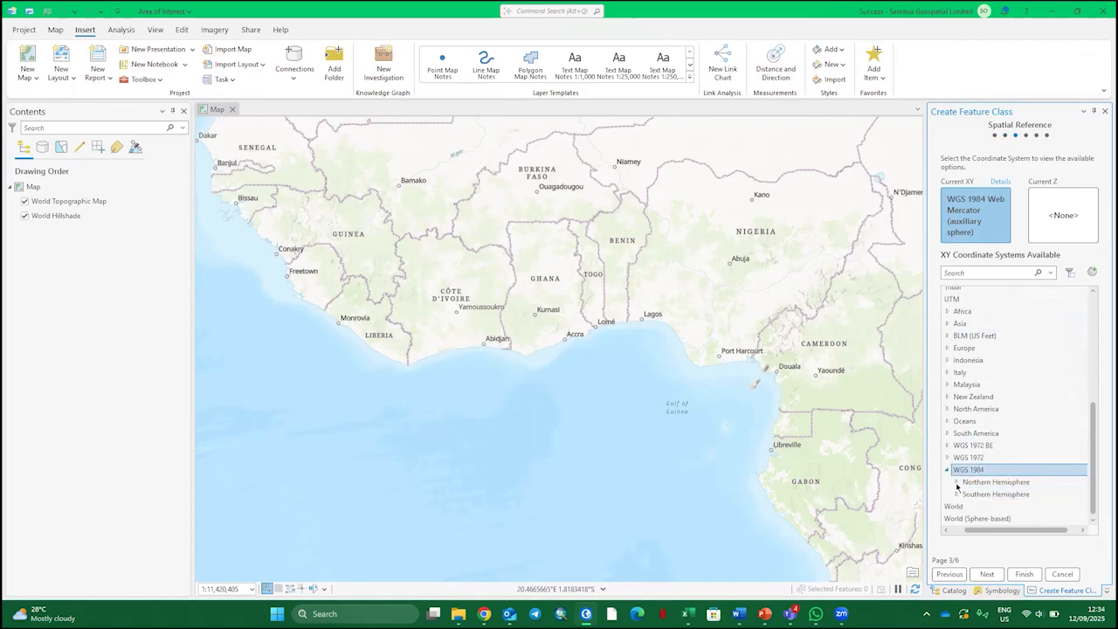
{"action": "left_click", "coordinate": [957, 484]}
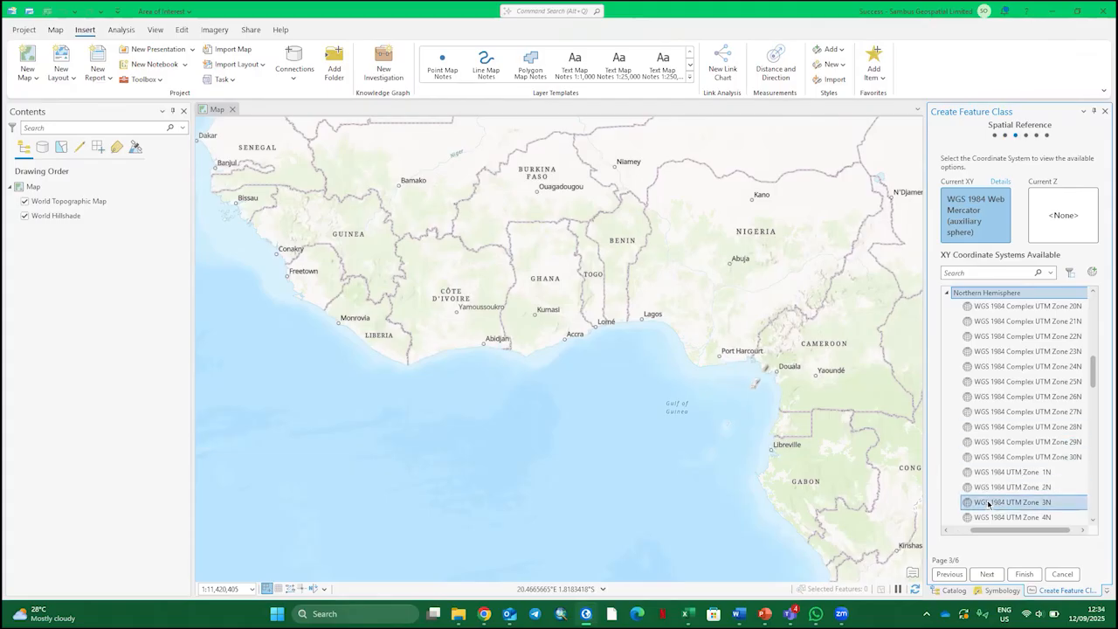
{"action": "scroll", "coordinate": [996, 501], "scroll_direction": "down", "scroll_amount": 7}
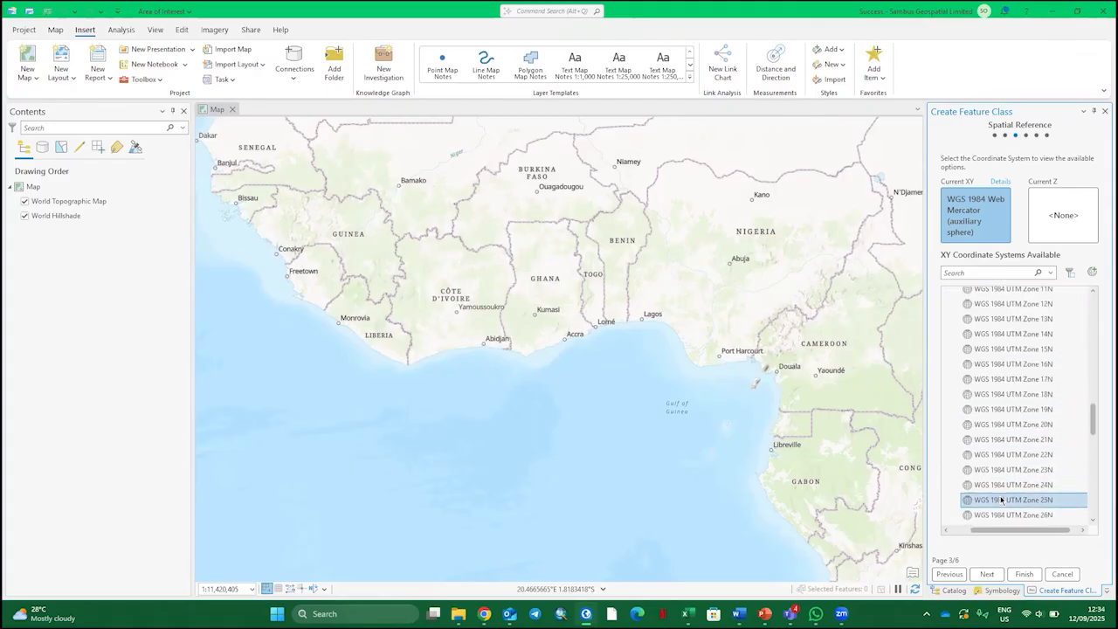
{"action": "scroll", "coordinate": [1004, 494], "scroll_direction": "down", "scroll_amount": 12}
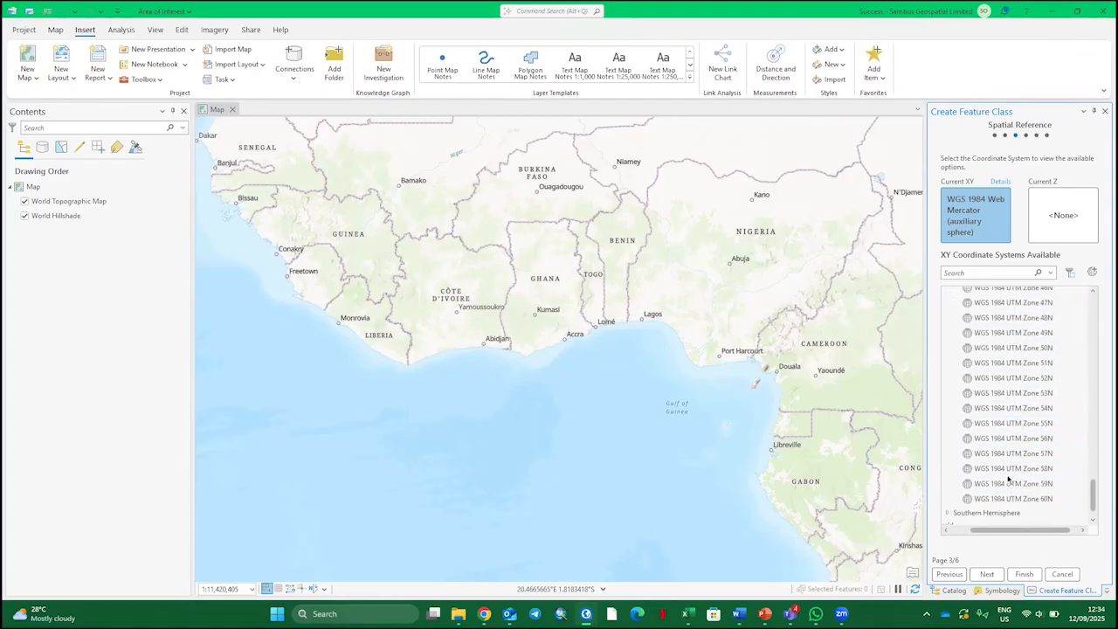
{"action": "scroll", "coordinate": [1009, 479], "scroll_direction": "up", "scroll_amount": 4}
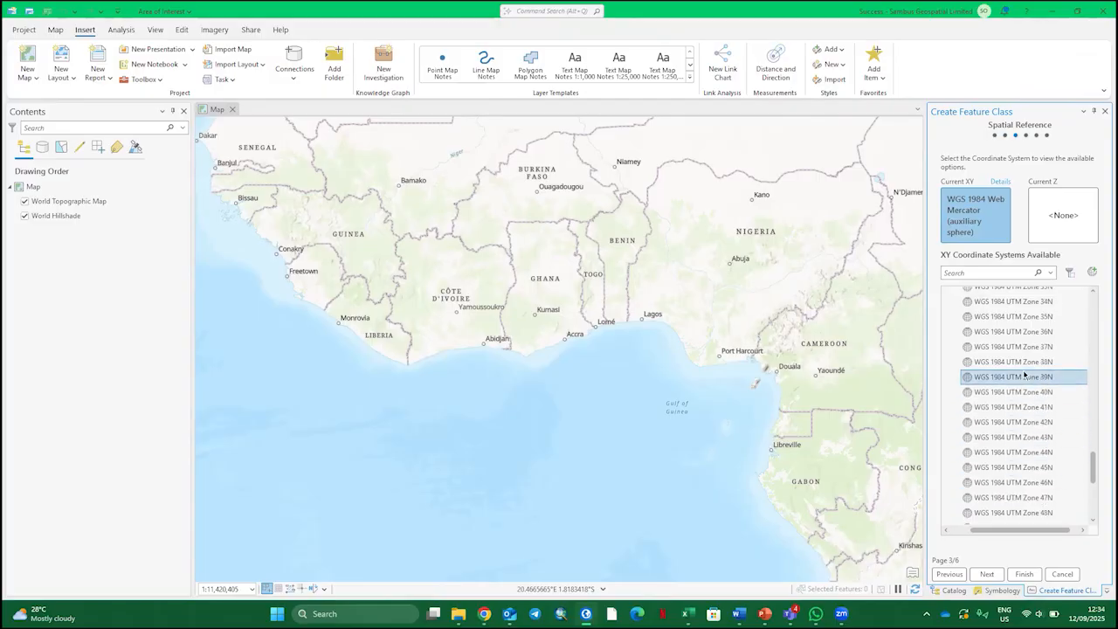
{"action": "scroll", "coordinate": [1020, 397], "scroll_direction": "up", "scroll_amount": 1}
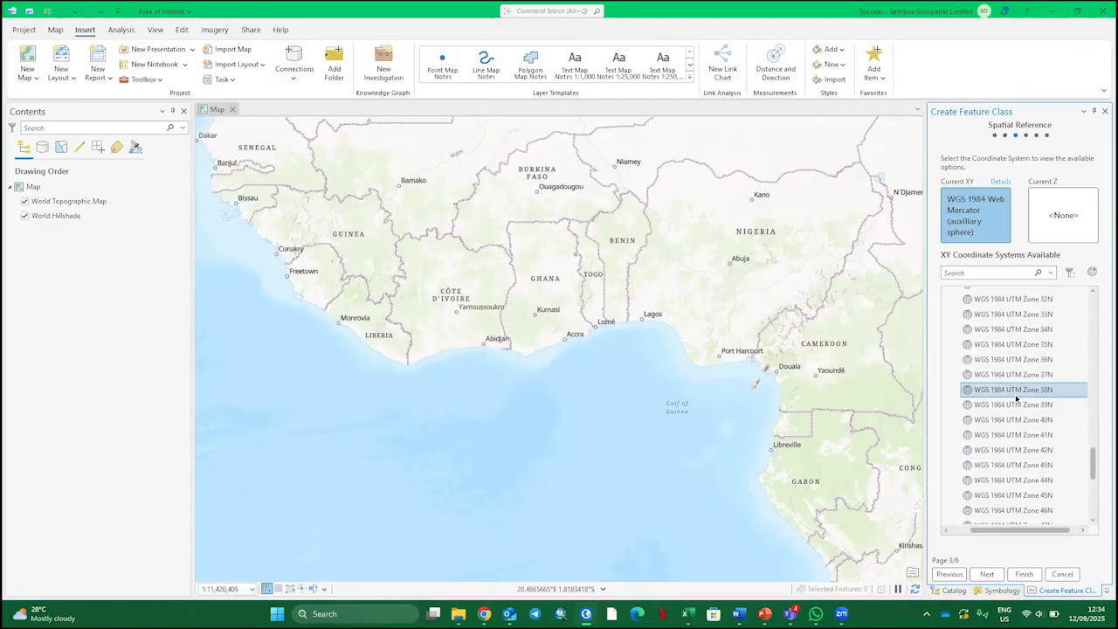
{"action": "left_click", "coordinate": [1004, 312]}
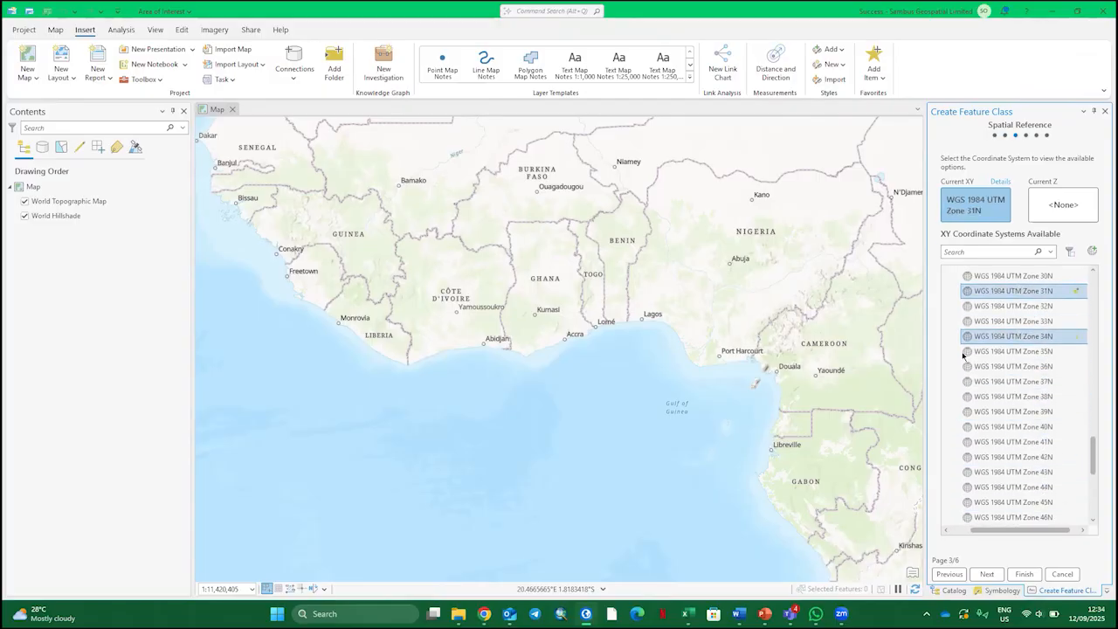
Keep the default tolerance and resolution and finish creating the AOI feature class
{"action": "left_click", "coordinate": [987, 574]}
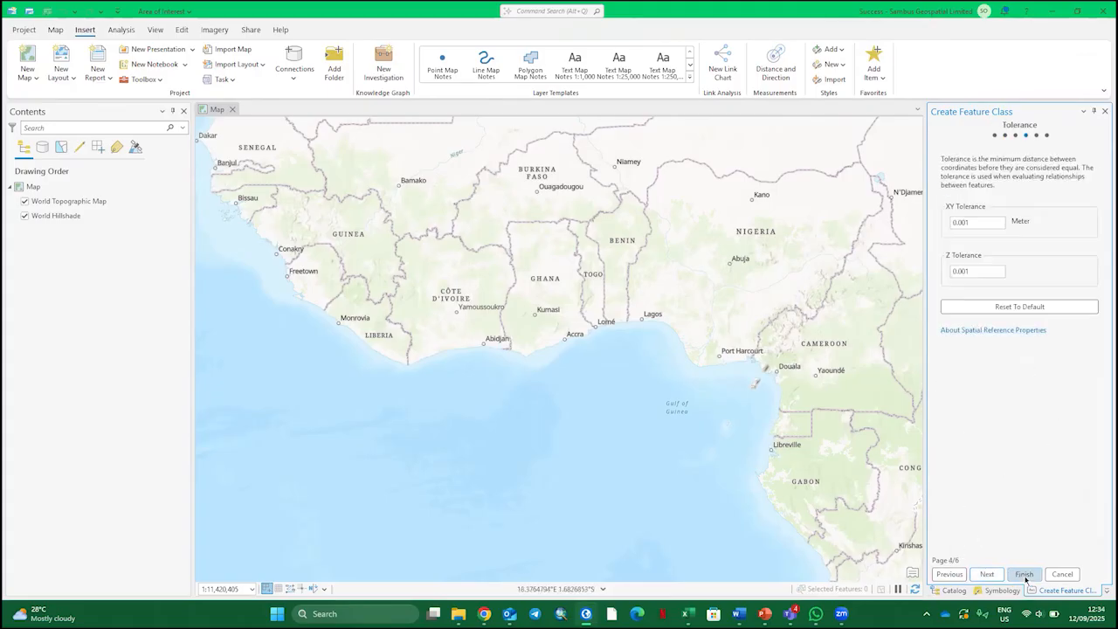
{"action": "left_click", "coordinate": [989, 573]}
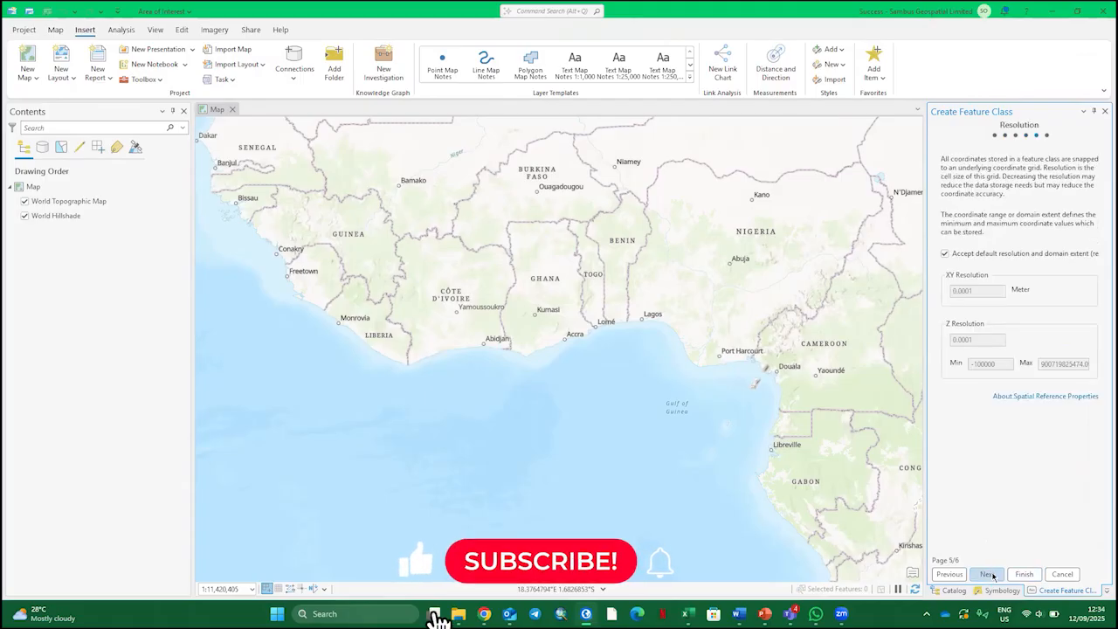
{"action": "left_click", "coordinate": [991, 573]}
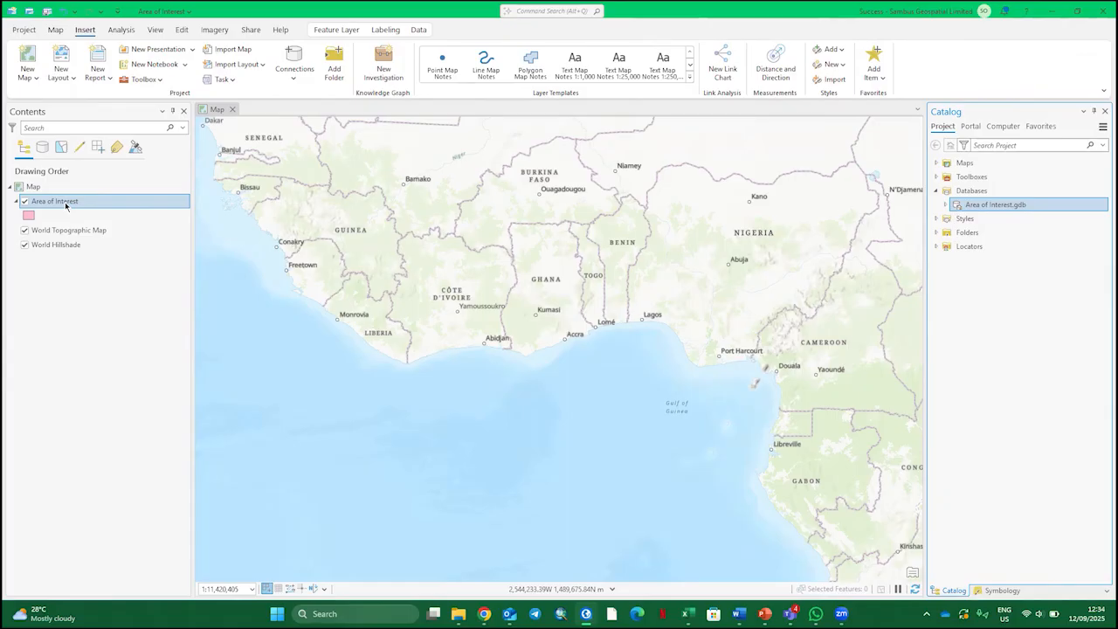
Symbolize the Area of Interest layer with the 2 pt hollow black outline preset and apply red as its outline color
{"action": "left_click", "coordinate": [29, 215]}
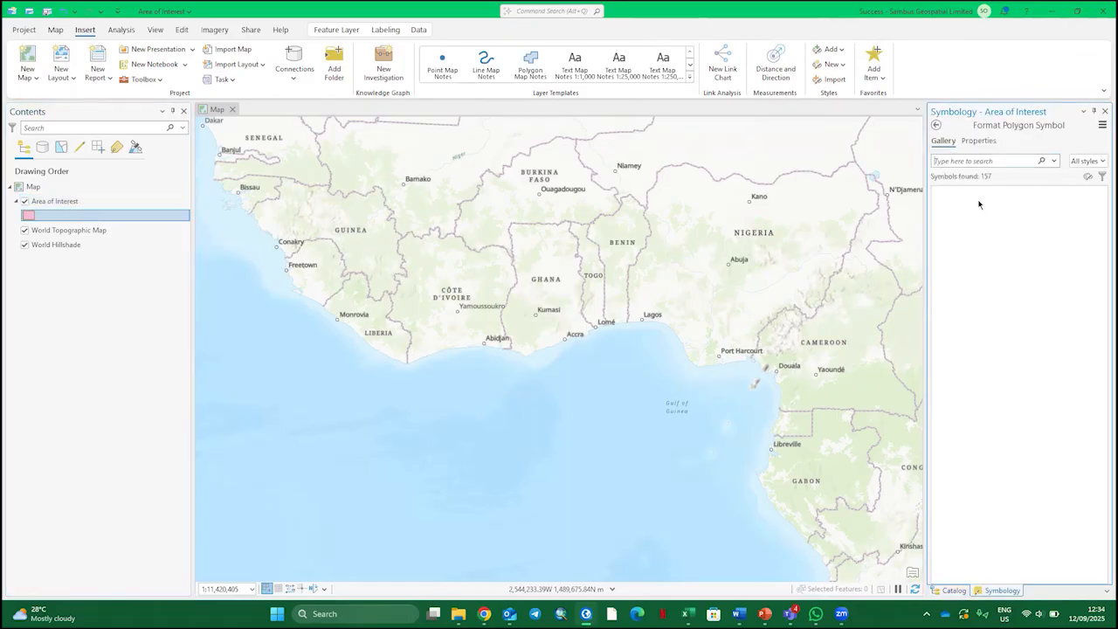
{"action": "left_click", "coordinate": [997, 225]}
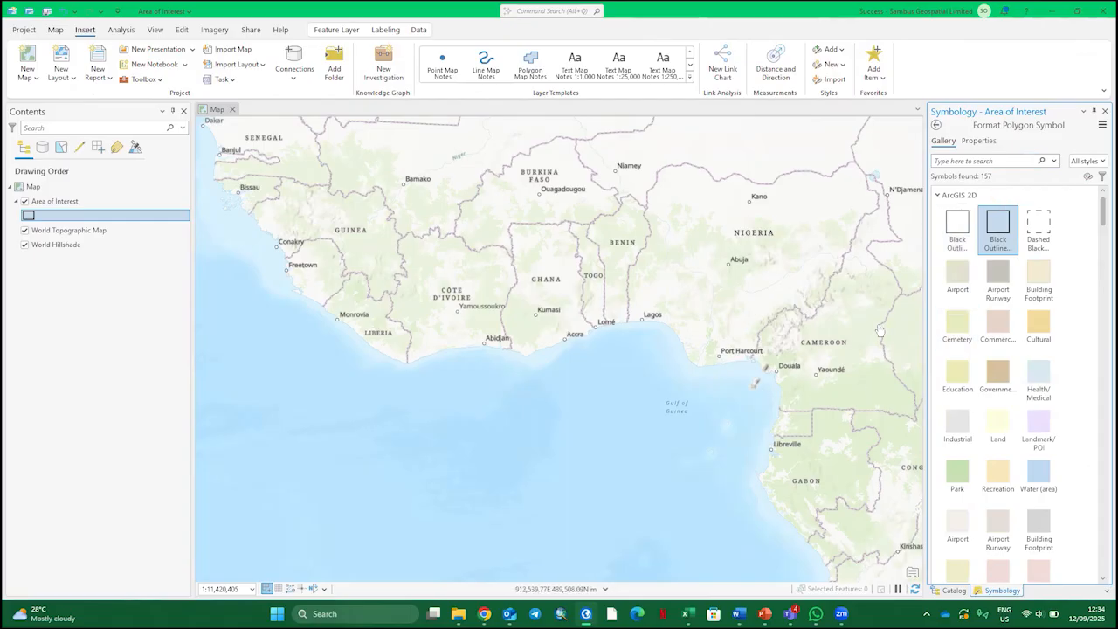
{"action": "left_click", "coordinate": [978, 141]}
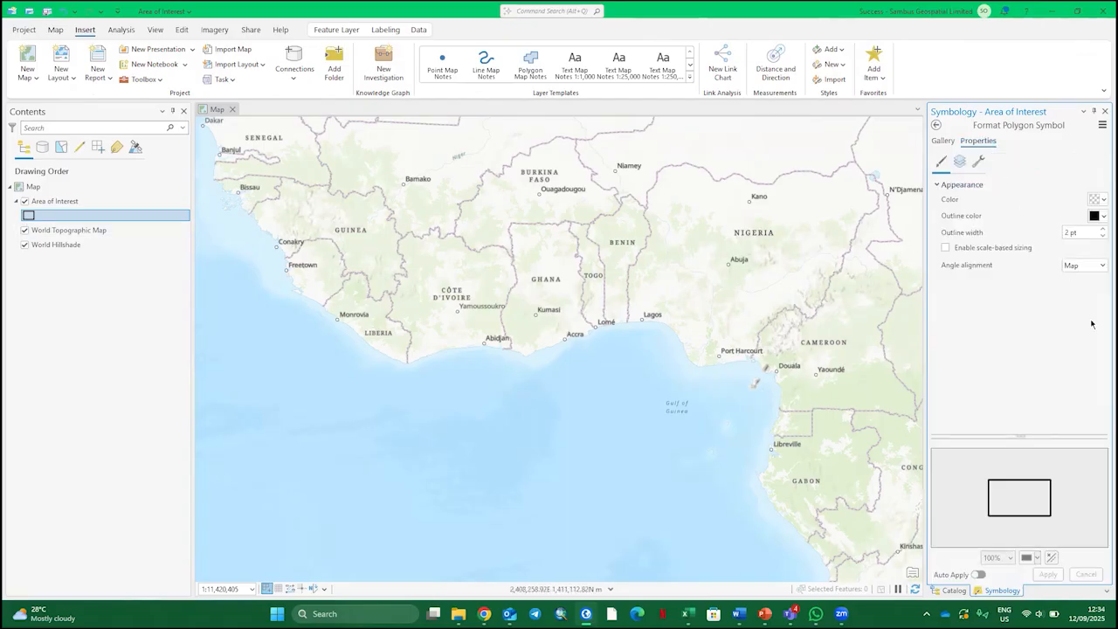
{"action": "left_click", "coordinate": [1100, 216]}
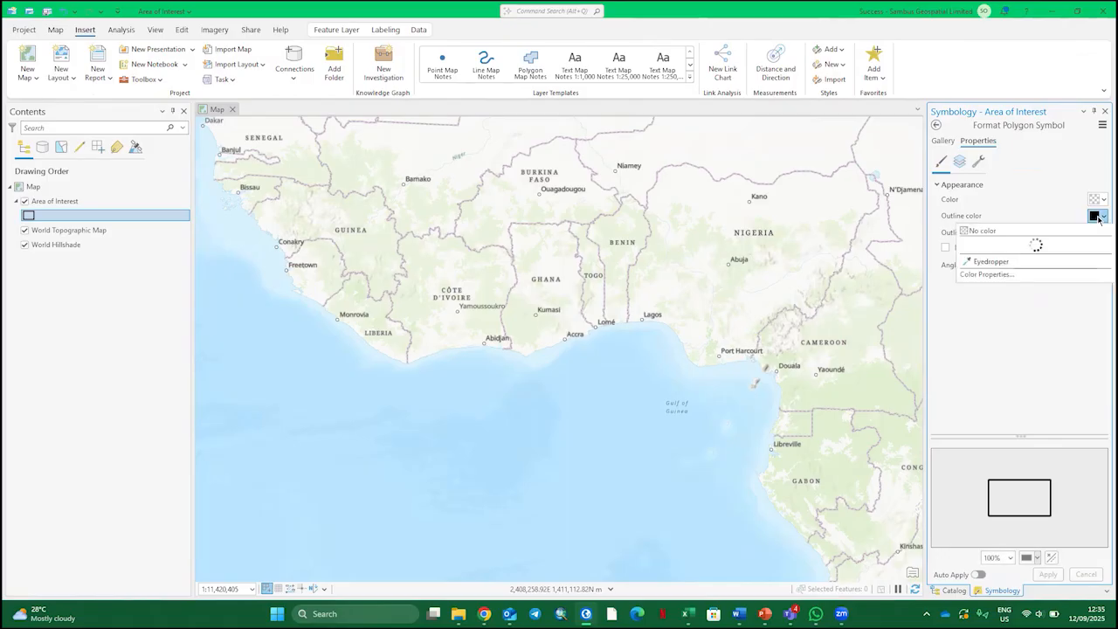
{"action": "left_click", "coordinate": [980, 277]}
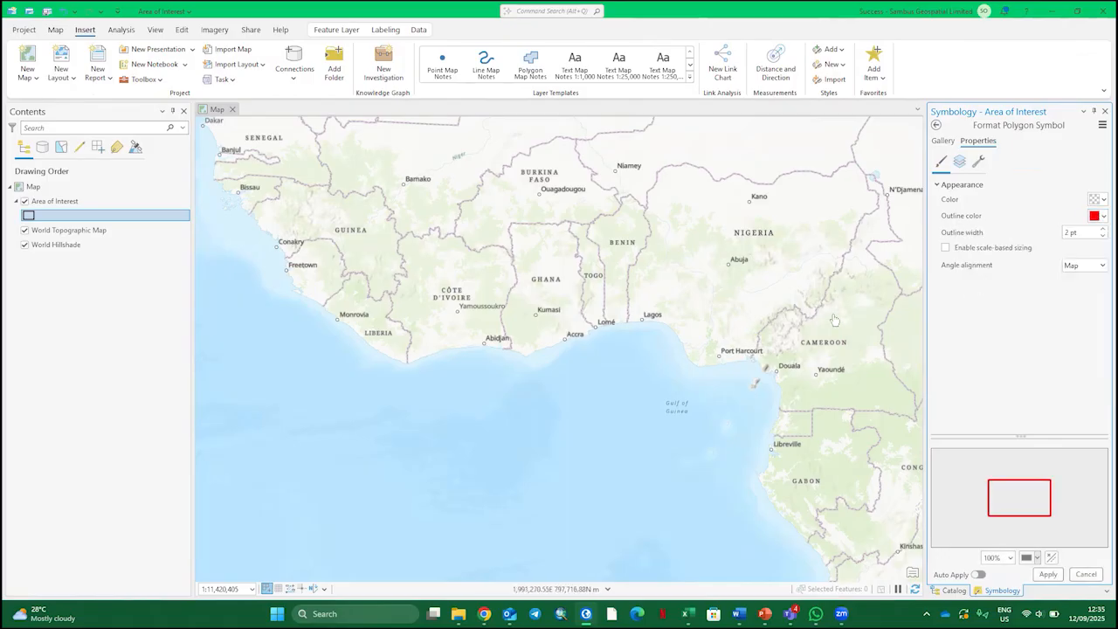
{"action": "left_click", "coordinate": [1047, 575]}
{"action": "left_click", "coordinate": [1103, 112]}
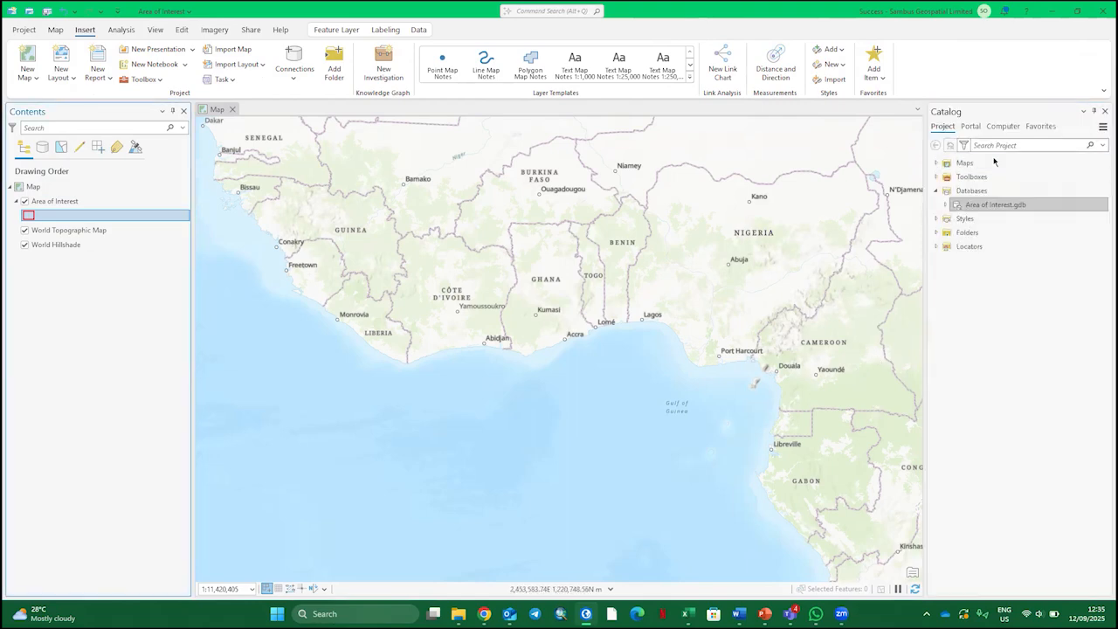
Enable attachments for the AOI feature class in Area of Interest.gdb
{"action": "left_click", "coordinate": [944, 204]}
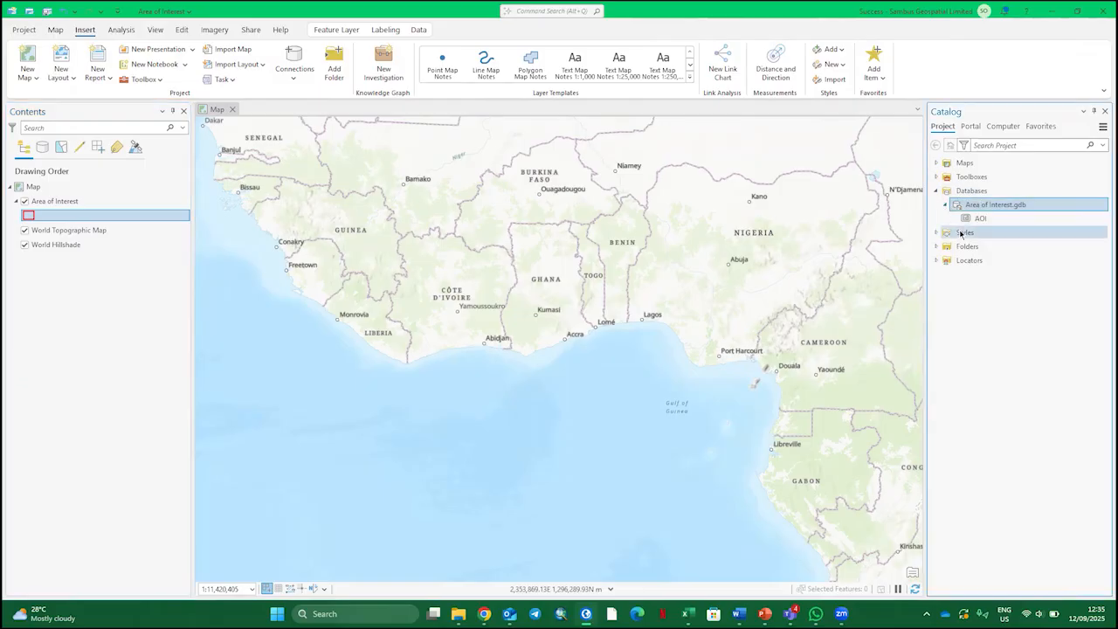
{"action": "left_click", "coordinate": [978, 219]}
{"action": "right_click", "coordinate": [978, 219]}
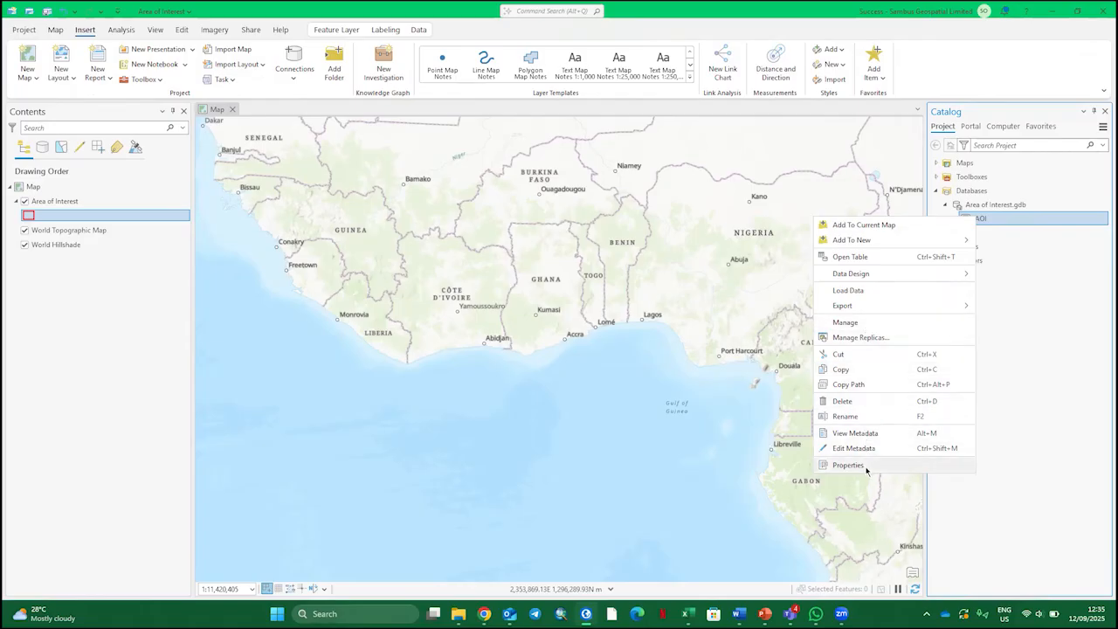
{"action": "left_click", "coordinate": [858, 322]}
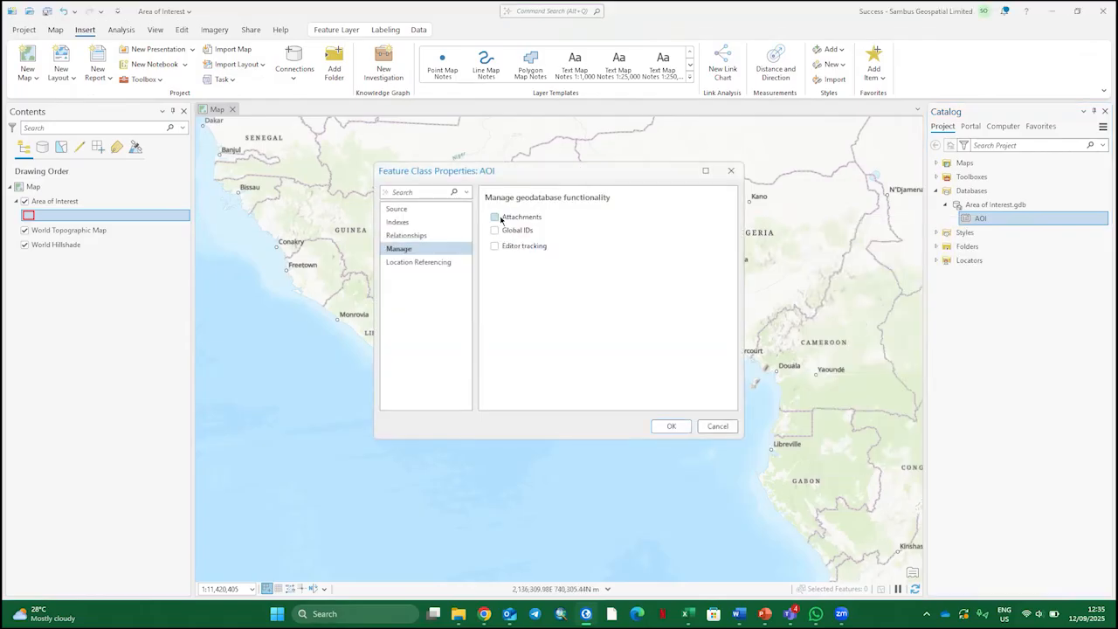
{"action": "left_click", "coordinate": [497, 219]}
{"action": "left_click", "coordinate": [685, 427]}
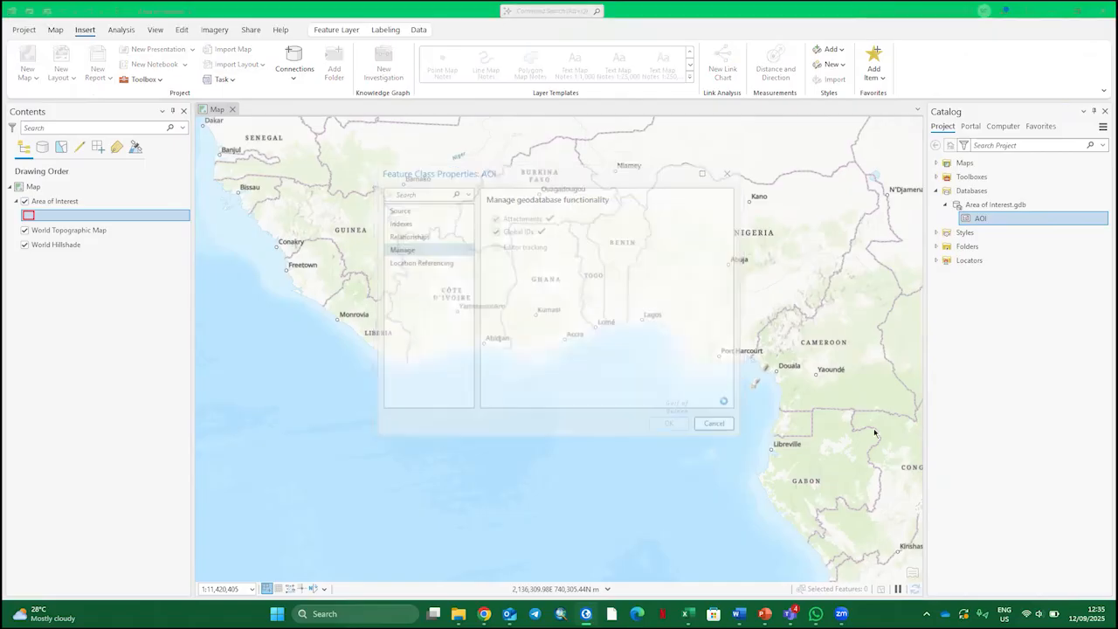
{"action": "right_click", "coordinate": [80, 202]}
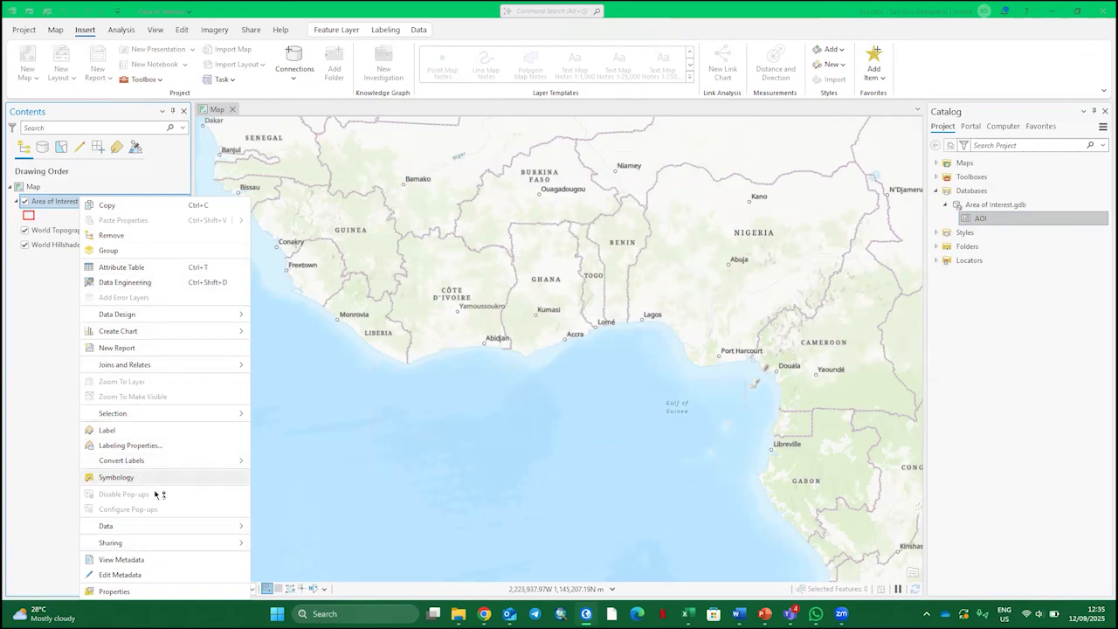
{"action": "left_click", "coordinate": [44, 314]}
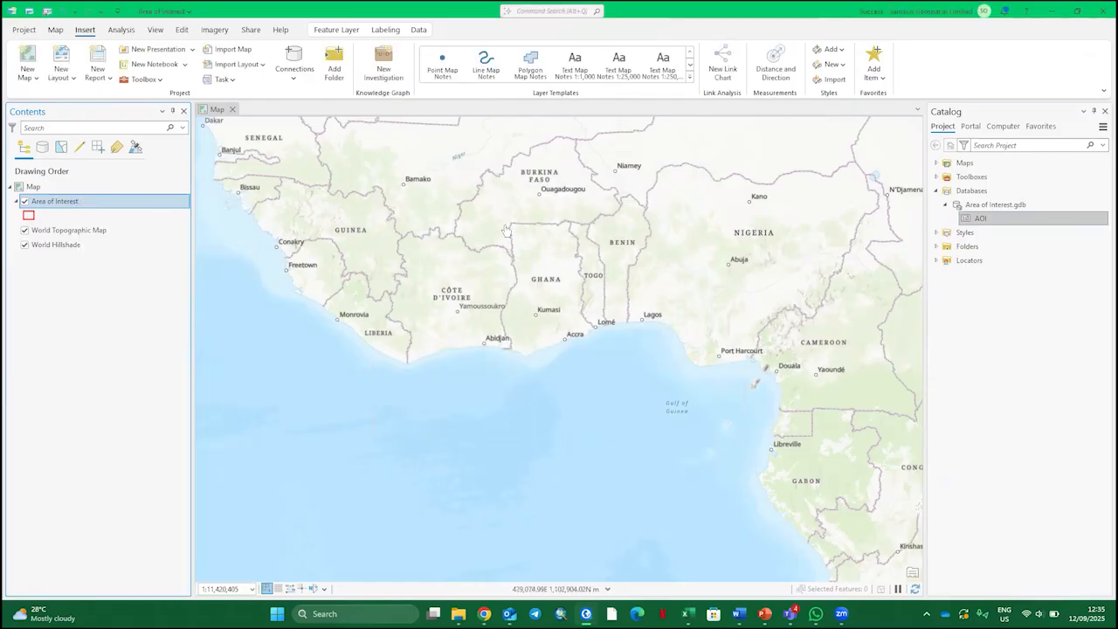
{"action": "right_click", "coordinate": [103, 201]}
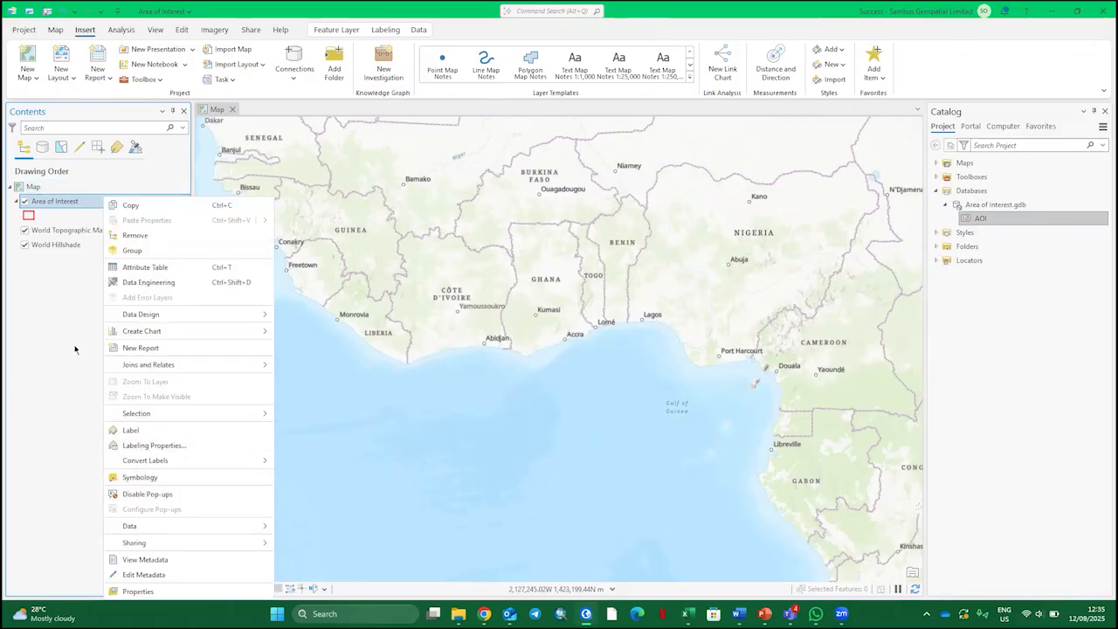
{"action": "left_click", "coordinate": [79, 390]}
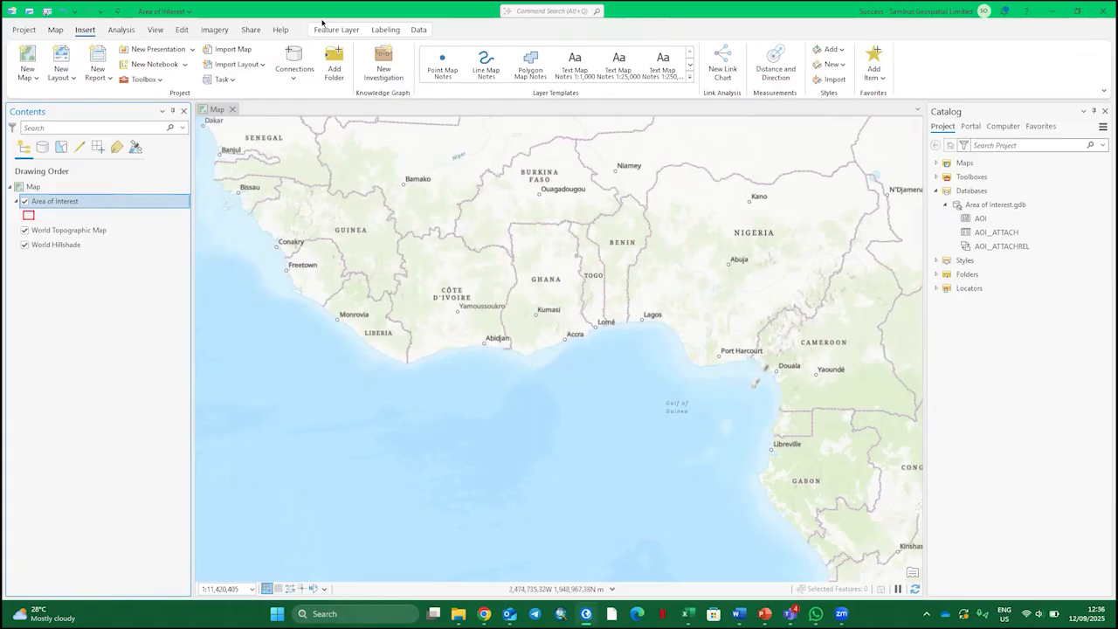
Start sharing the map as a web map and rename the map in the layer list as AOI
{"action": "left_click", "coordinate": [252, 29]}
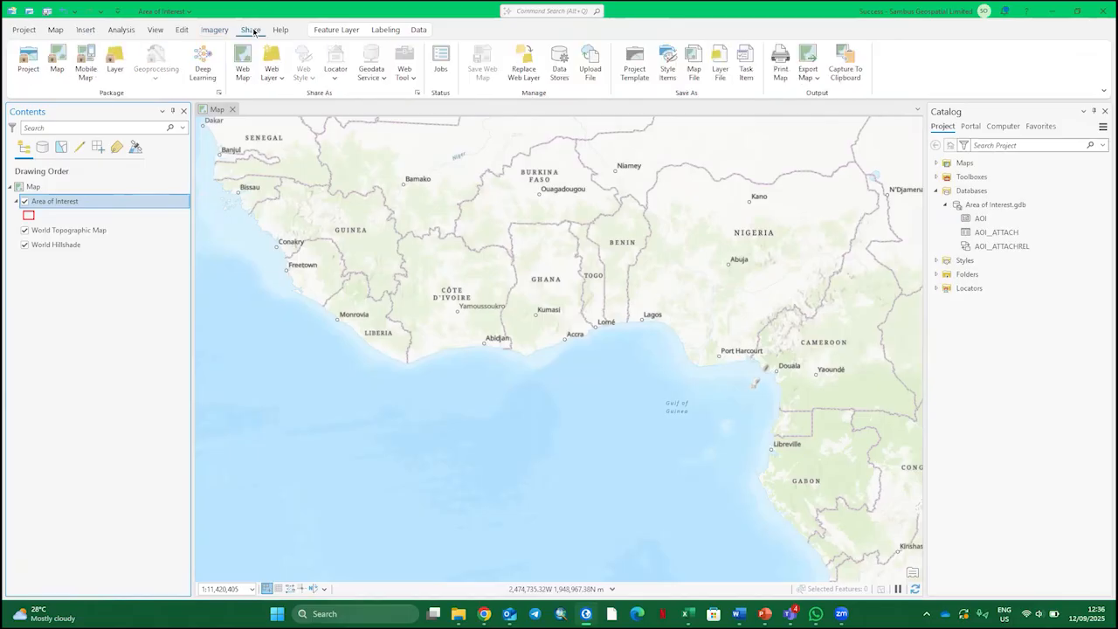
{"action": "left_click", "coordinate": [243, 69]}
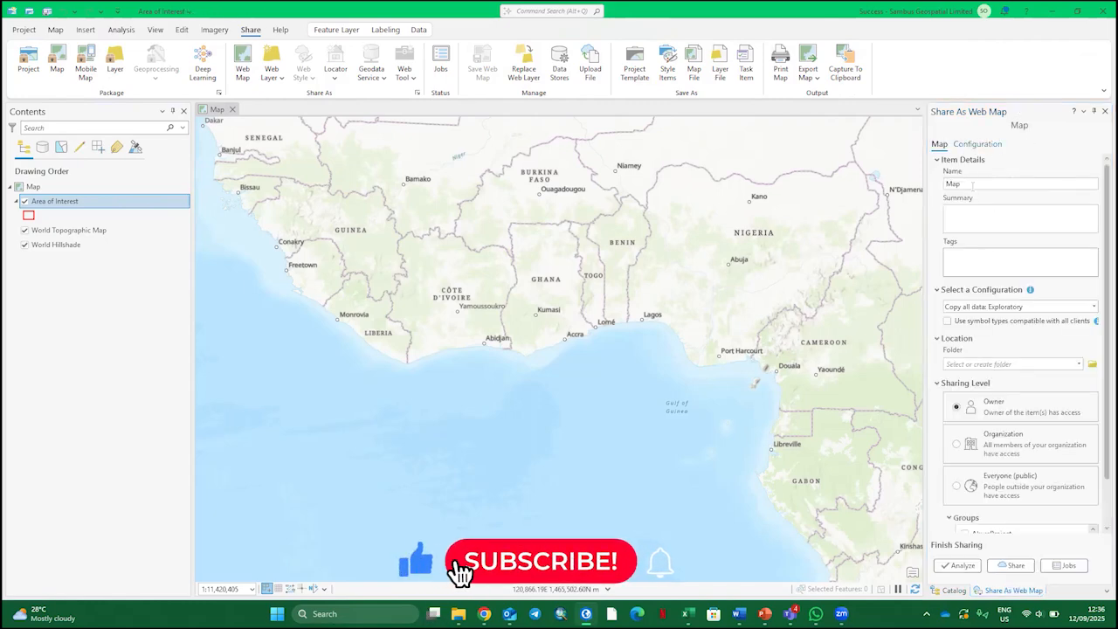
{"action": "left_click", "coordinate": [33, 187]}
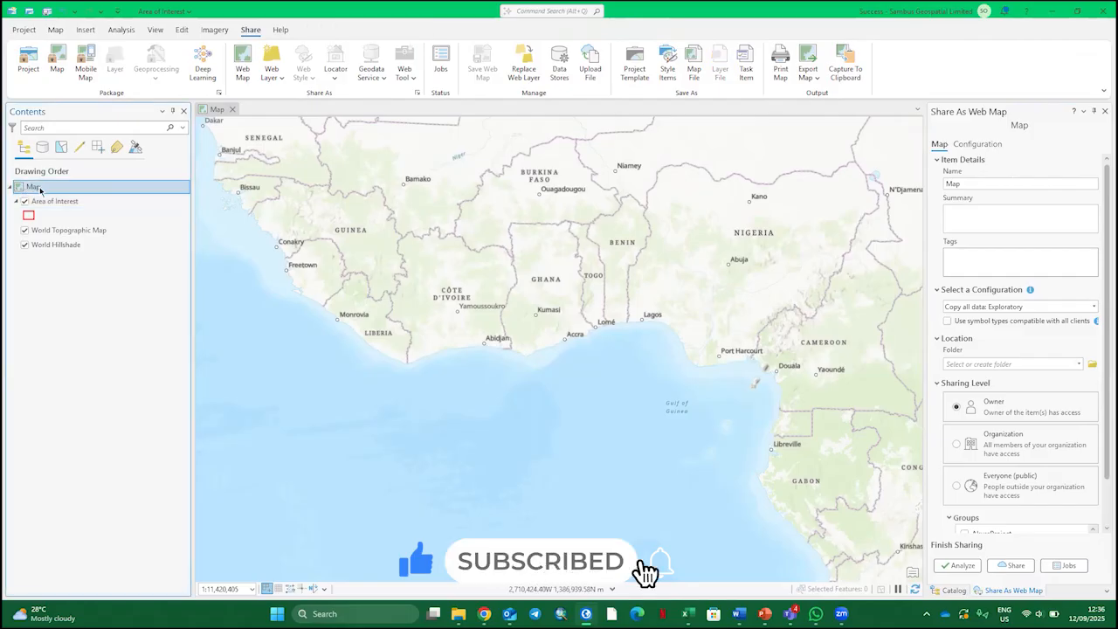
{"action": "left_click", "coordinate": [40, 187]}
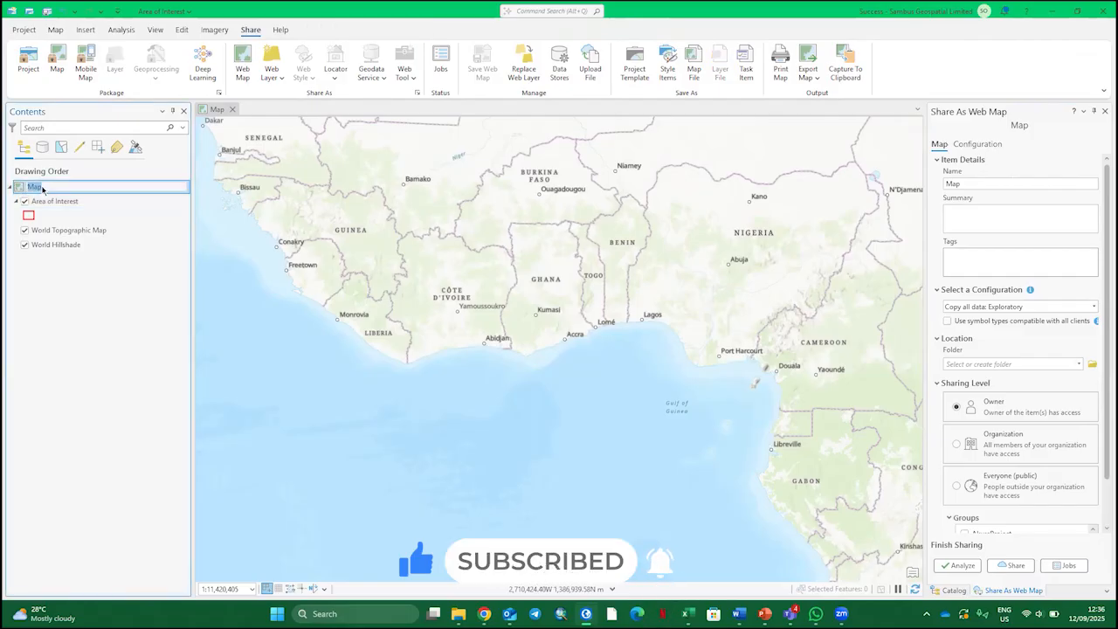
{"action": "type", "text": "AOI"}
{"action": "key", "text": "Return"}
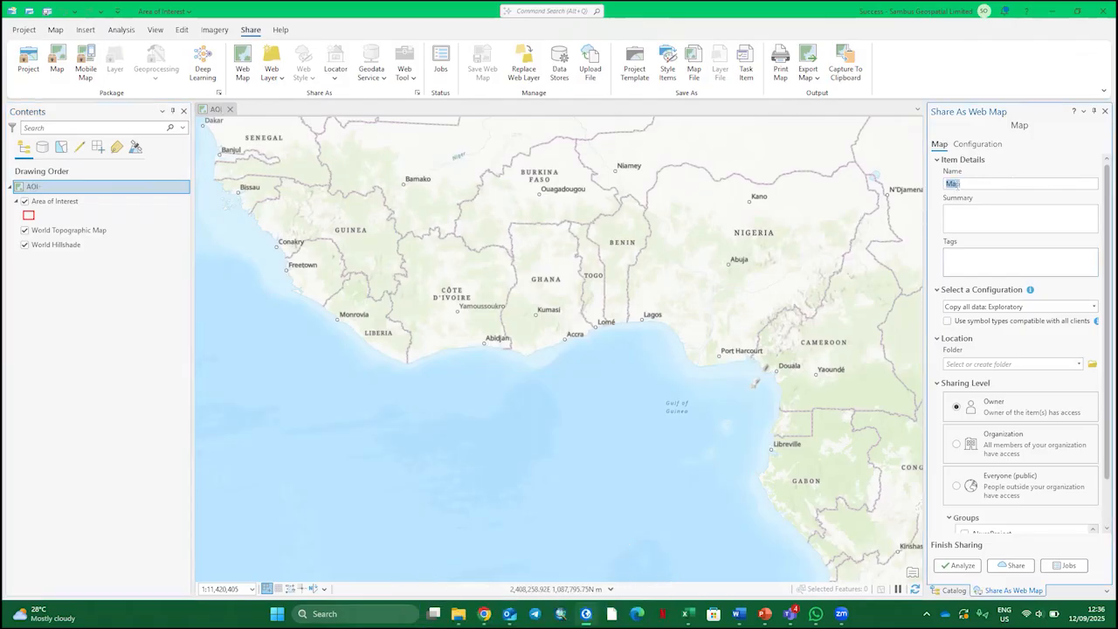
Name the web map AOI and enter the summary "This map shows the boundary of the Area of Interest"
{"action": "type", "text": "AO"}
{"action": "type", "text": "This"}
{"action": "type", "text": " map"}
{"action": "type", "text": " shows "}
{"action": "type", "text": "the"}
{"action": "type", "text": " boubdary of "}
{"action": "type", "text": "our"}
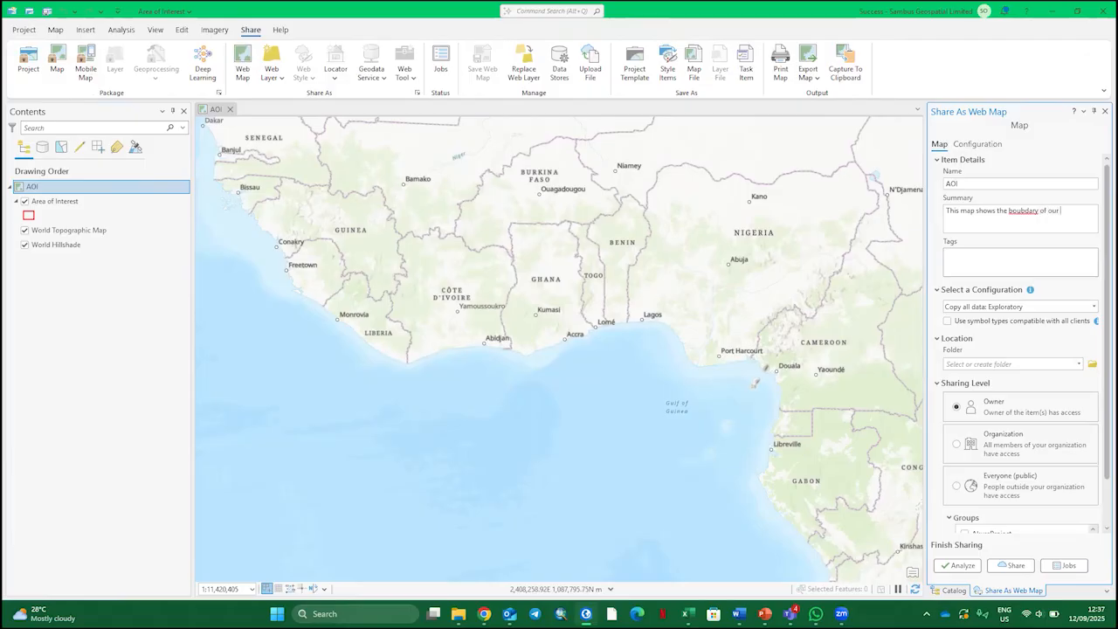
{"action": "type", "text": " Are"}
{"action": "key", "text": "BackSpace"}
{"action": "key", "text": "BackSpace"}
{"action": "key", "text": "BackSpace"}
{"action": "key", "text": "BackSpace"}
{"action": "key", "text": "BackSpace"}
{"action": "key", "text": "BackSpace"}
{"action": "key", "text": "BackSpace"}
{"action": "key", "text": "BackSpace"}
{"action": "key", "text": "BackSpace"}
{"action": "key", "text": "BackSpace"}
{"action": "key", "text": "BackSpace"}
{"action": "key", "text": "BackSpace"}
{"action": "key", "text": "BackSpace"}
{"action": "key", "text": "BackSpace"}
{"action": "key", "text": "BackSpace"}
{"action": "type", "text": "ndary of the Area of Interes"}
Tag the web map with Area, AOI and Area of Interest
{"action": "left_click", "coordinate": [1001, 261]}
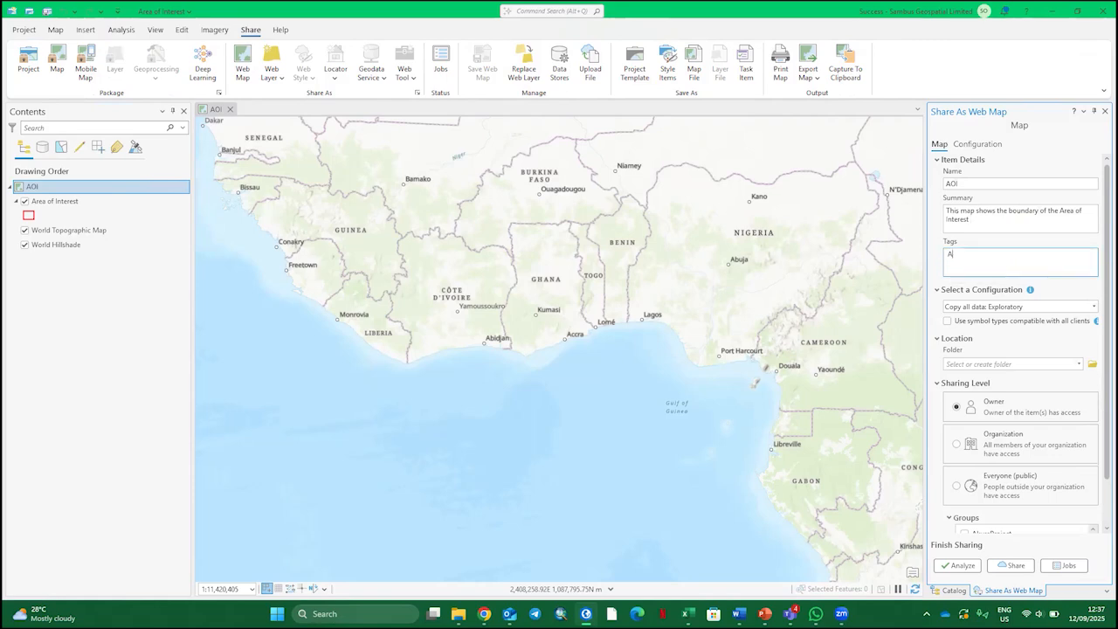
{"action": "type", "text": "Area, AOI, Area of Interest"}
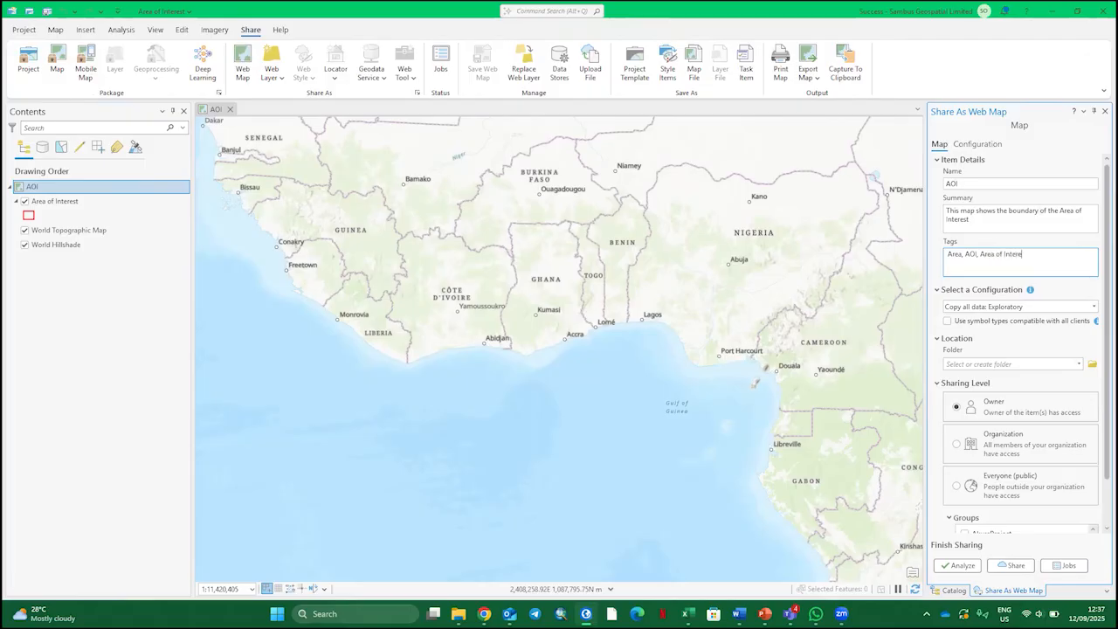
Set the web map configuration to Copy all data: Editable and use symbol types compatible with all clients
{"action": "left_click", "coordinate": [1089, 308]}
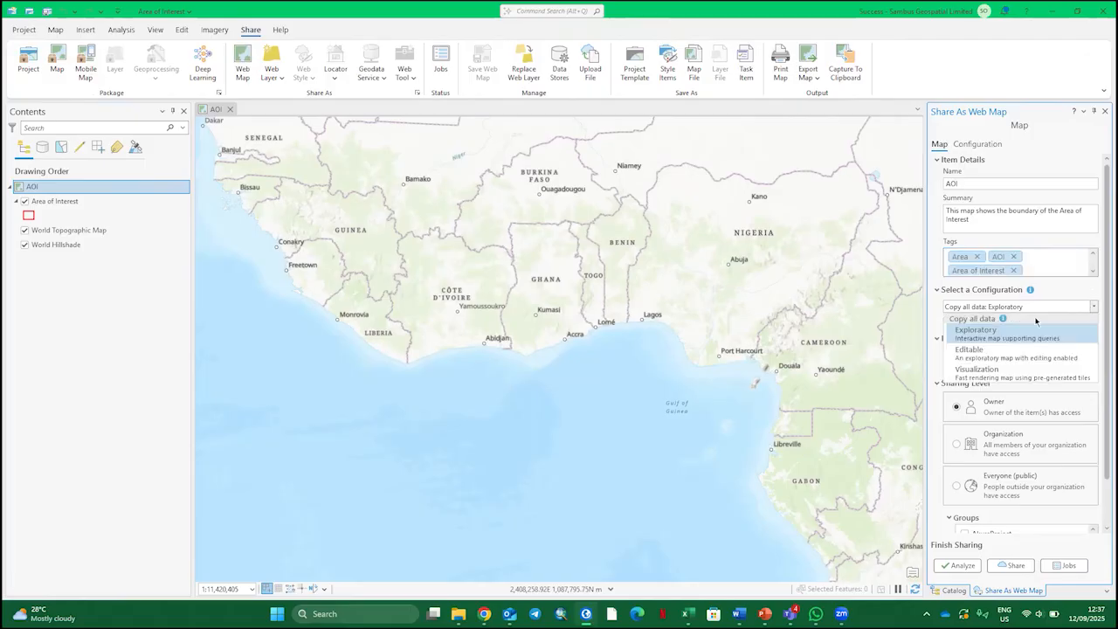
{"action": "left_click", "coordinate": [999, 352]}
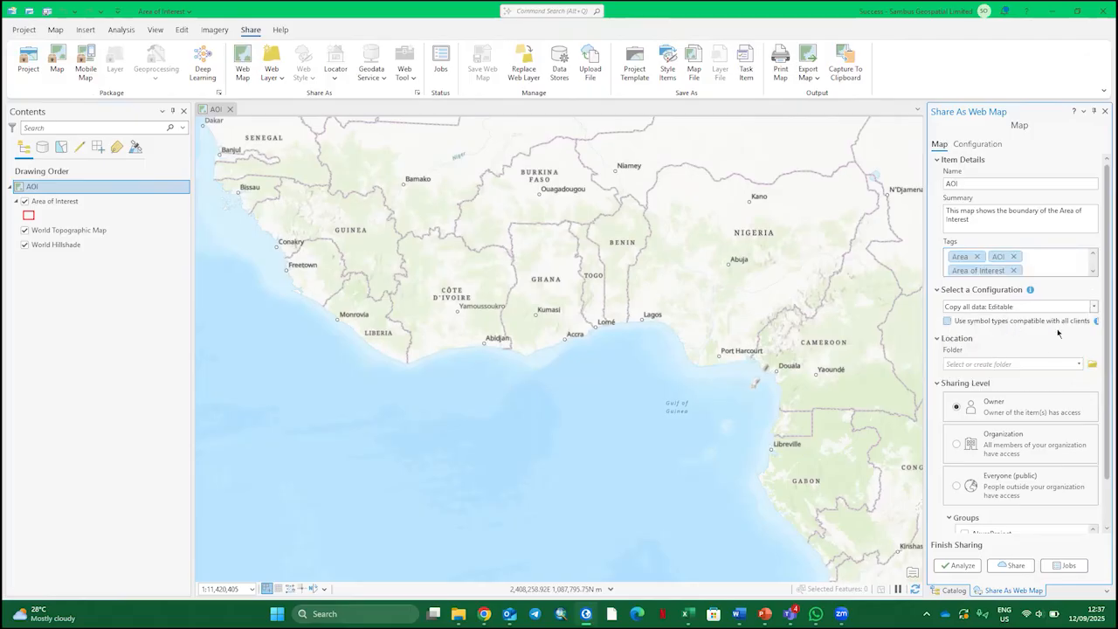
{"action": "left_click", "coordinate": [947, 321]}
Create a new portal folder named AOI as the web map's location
{"action": "left_click", "coordinate": [1080, 364]}
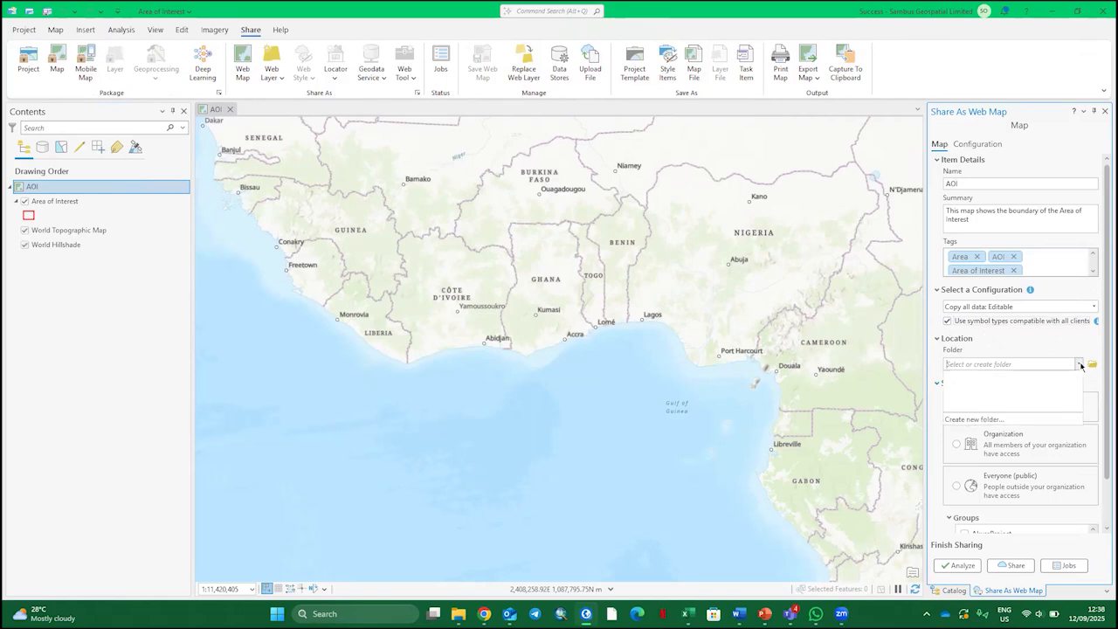
{"action": "left_click", "coordinate": [991, 421]}
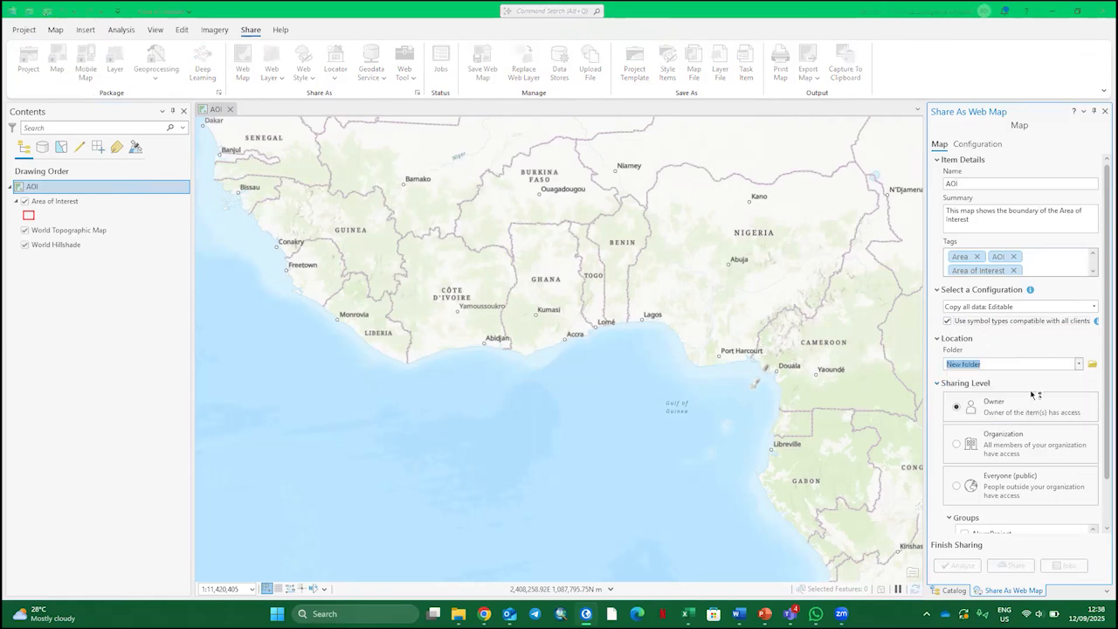
{"action": "type", "text": "AOI"}
Configure the AOI_WFL1 web layer to be approved for public data collection, with sync and data export enabled
{"action": "left_click", "coordinate": [990, 145]}
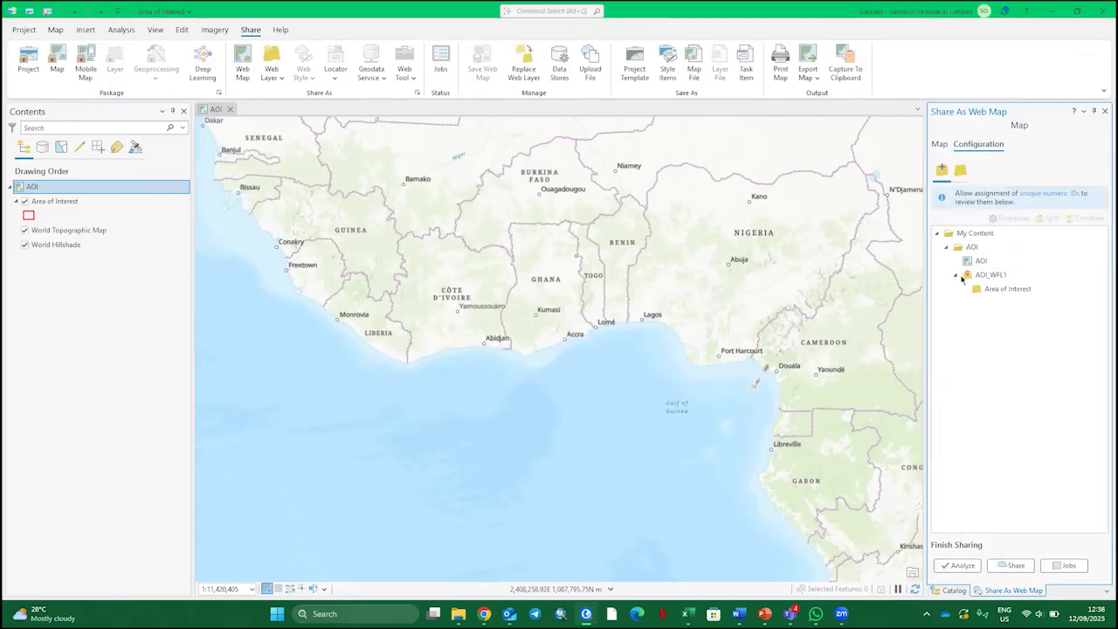
{"action": "left_click", "coordinate": [1009, 276]}
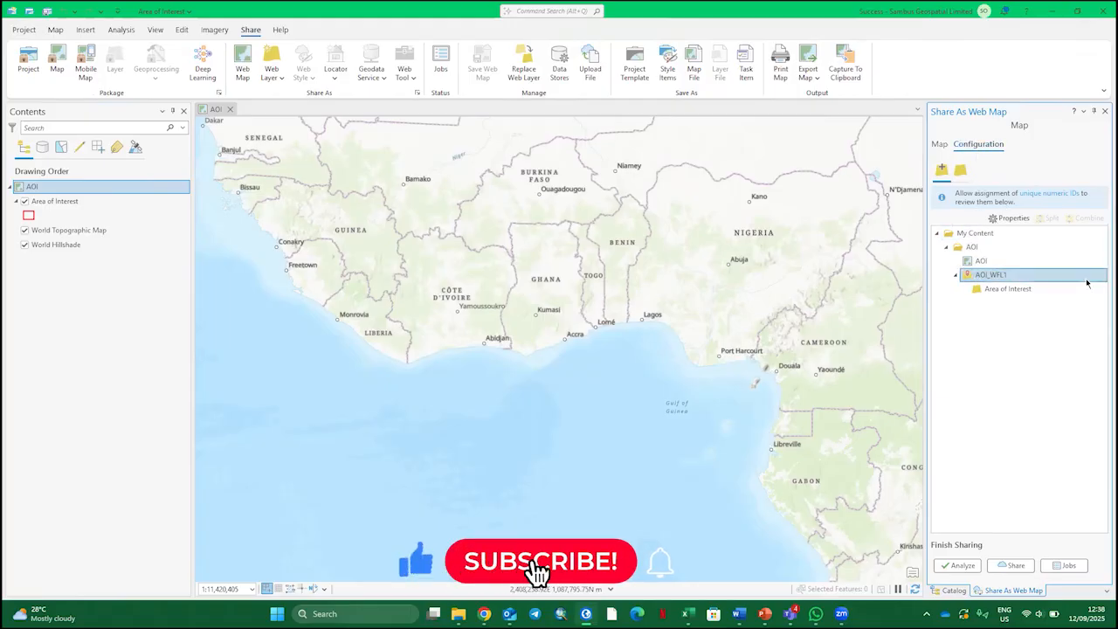
{"action": "left_click", "coordinate": [1007, 220]}
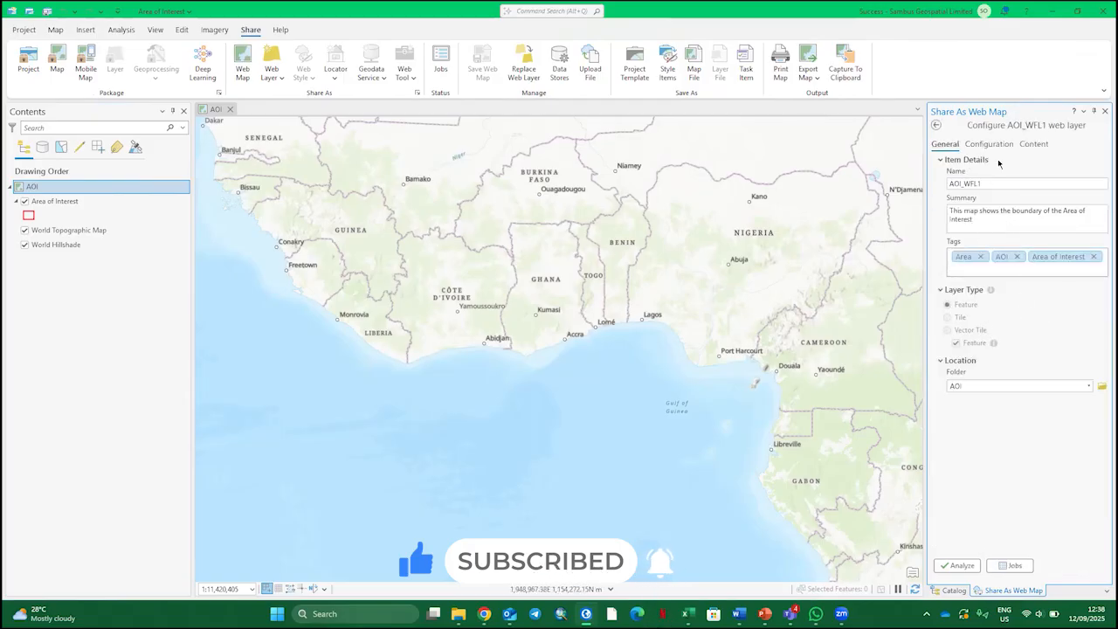
{"action": "left_click", "coordinate": [989, 144]}
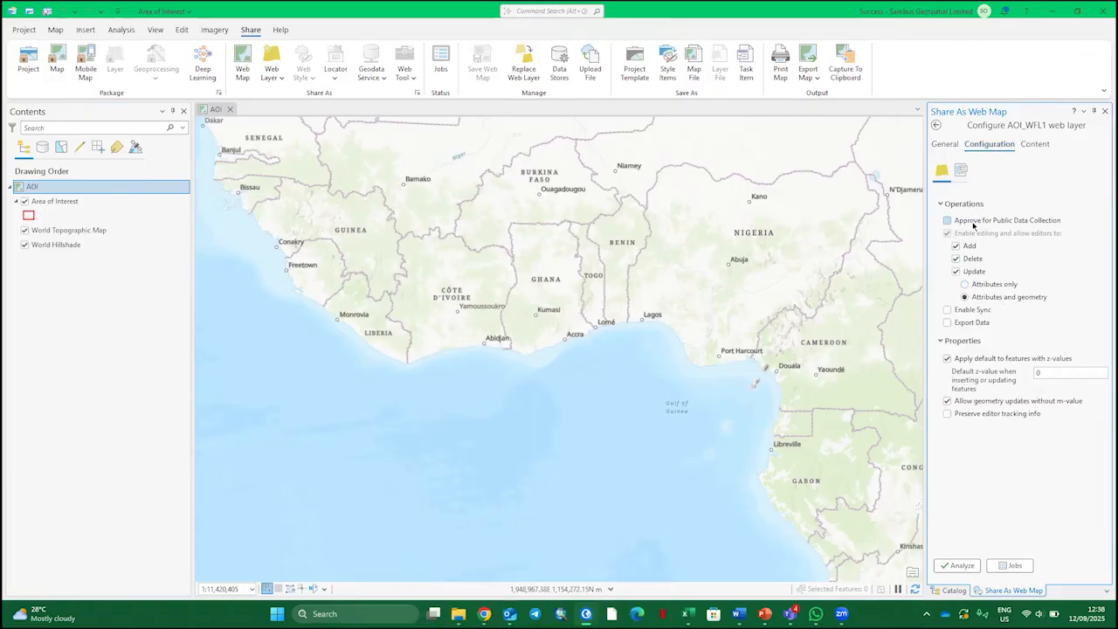
{"action": "left_click", "coordinate": [974, 224]}
{"action": "left_click", "coordinate": [987, 311]}
{"action": "left_click", "coordinate": [947, 322]}
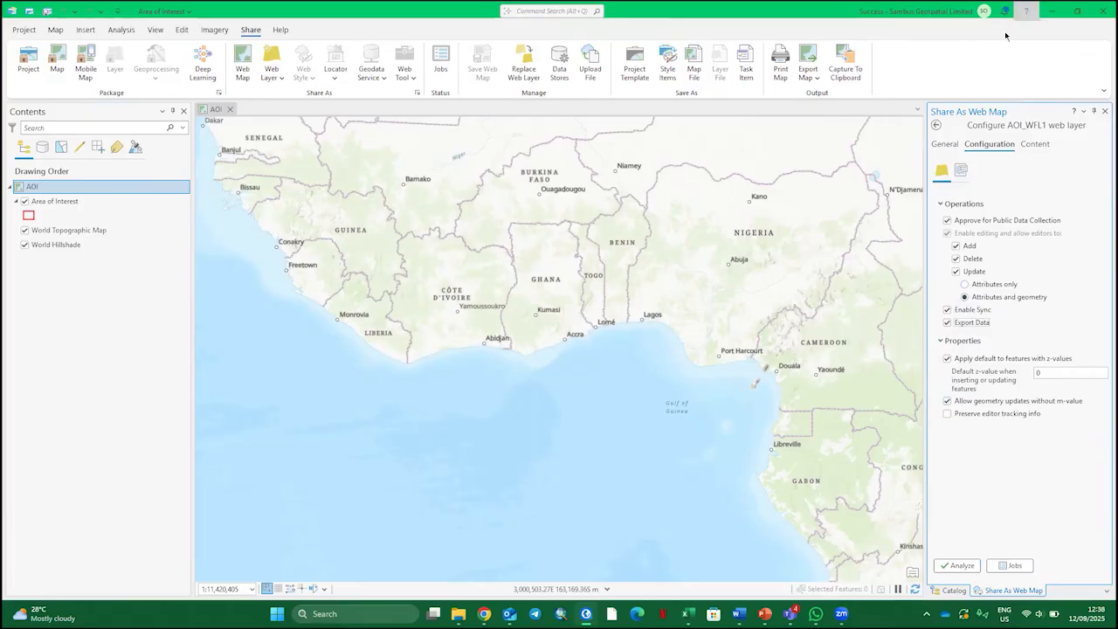
{"action": "left_click", "coordinate": [952, 145]}
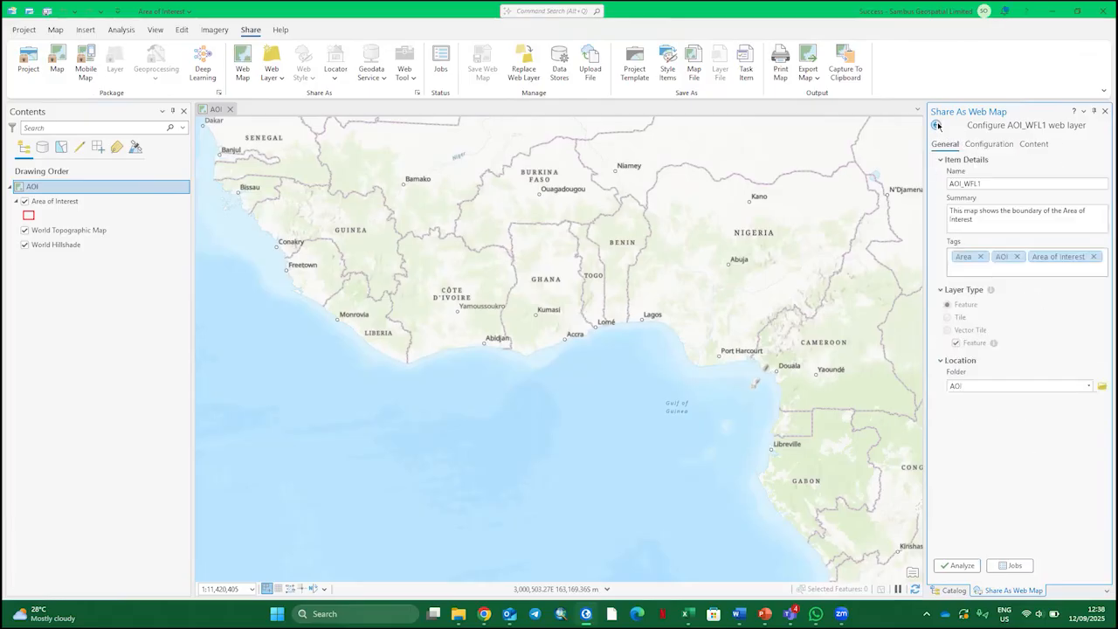
{"action": "left_click", "coordinate": [936, 124]}
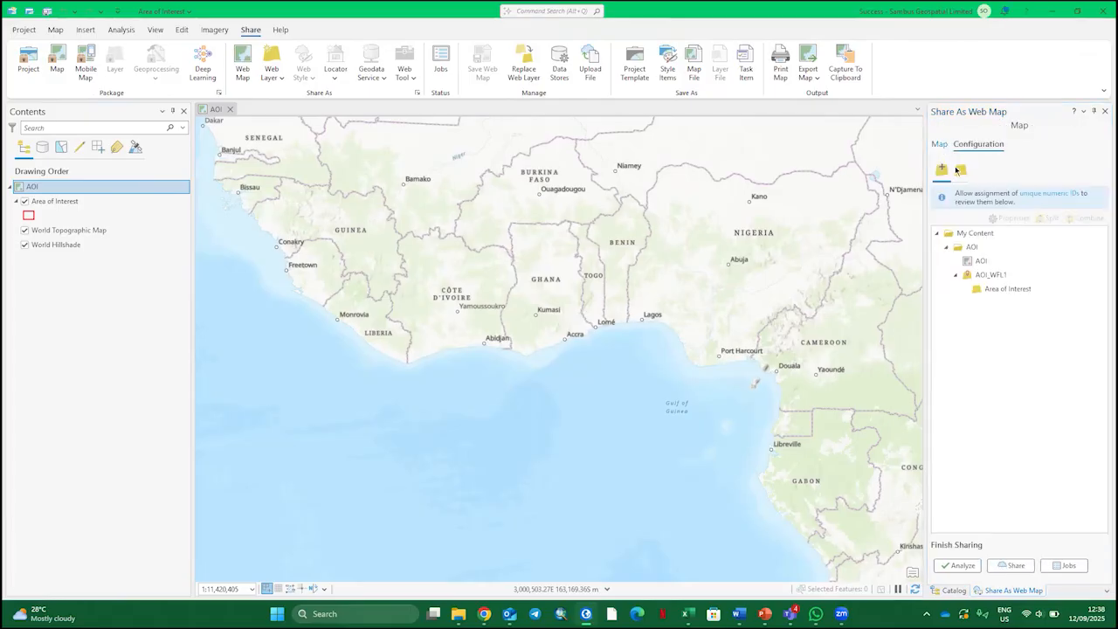
Set the web map's sharing level to Everyone (public) and start sharing it
{"action": "left_click", "coordinate": [938, 144]}
{"action": "scroll", "coordinate": [1013, 358], "scroll_direction": "down", "scroll_amount": 3}
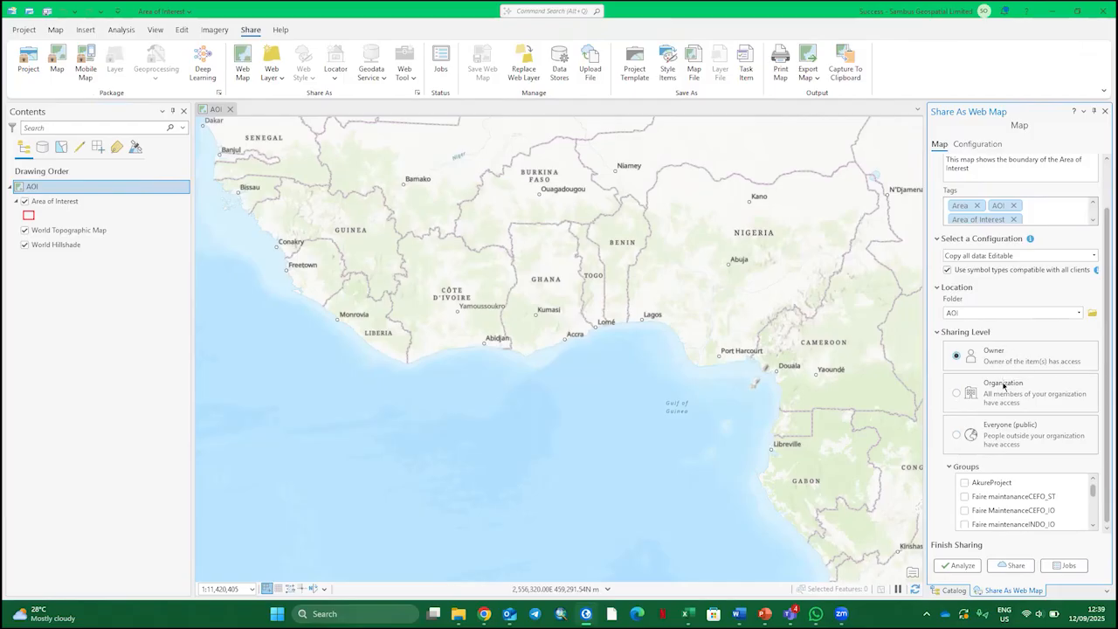
{"action": "left_click", "coordinate": [956, 393]}
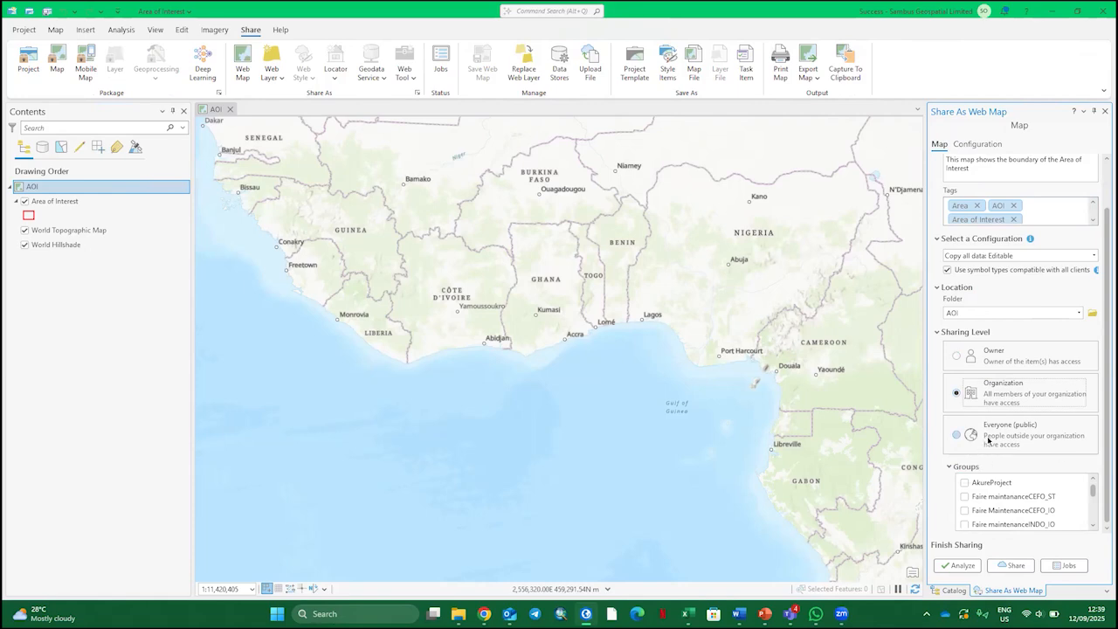
{"action": "left_click", "coordinate": [988, 440]}
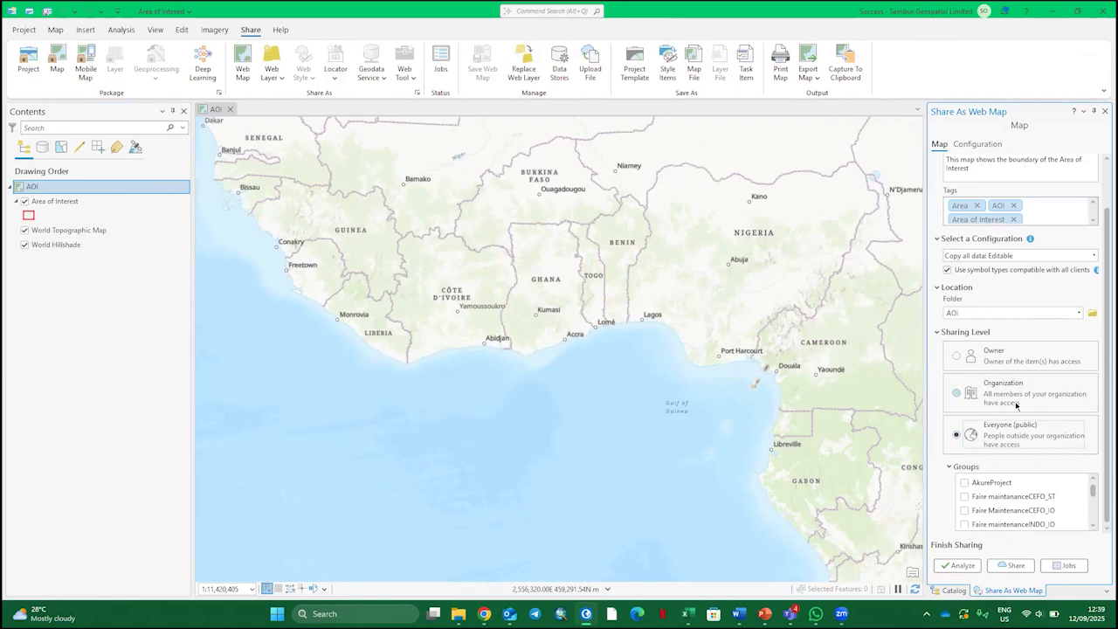
{"action": "left_click", "coordinate": [1027, 565]}
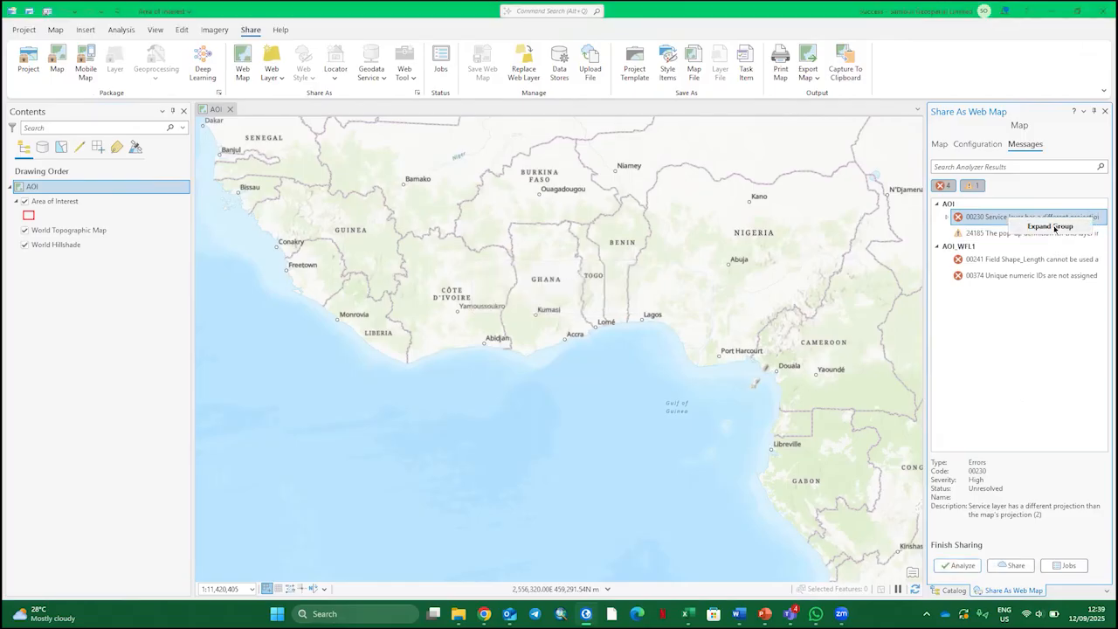
Expand the 00230 error group and resolve both projection mismatch errors for the AOI map
{"action": "left_click", "coordinate": [1054, 225]}
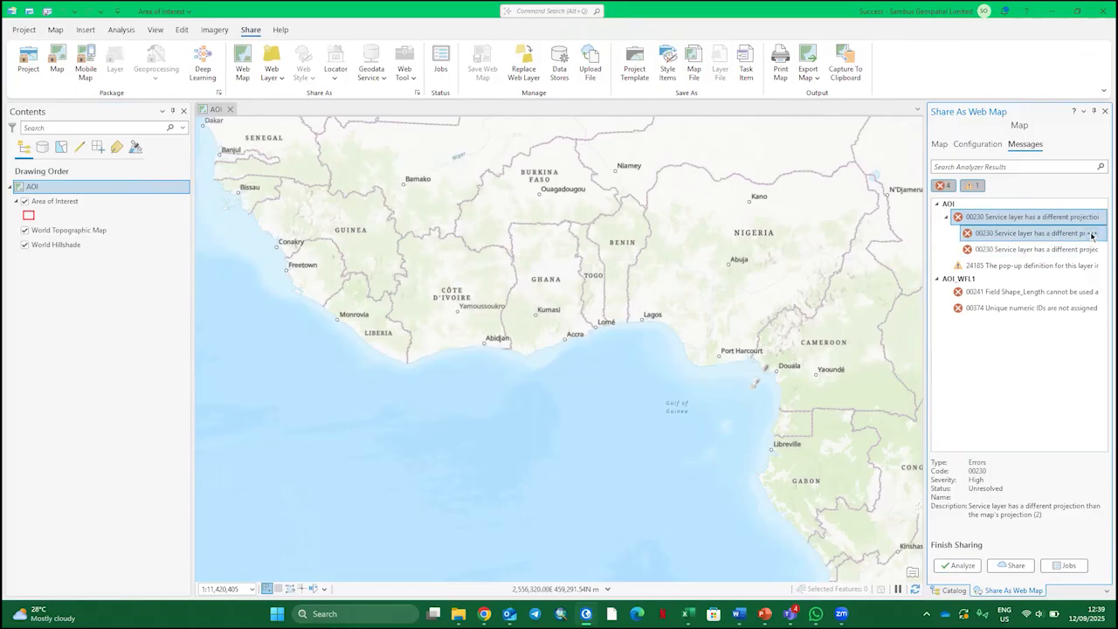
{"action": "left_click", "coordinate": [1091, 234]}
{"action": "left_click", "coordinate": [1029, 248]}
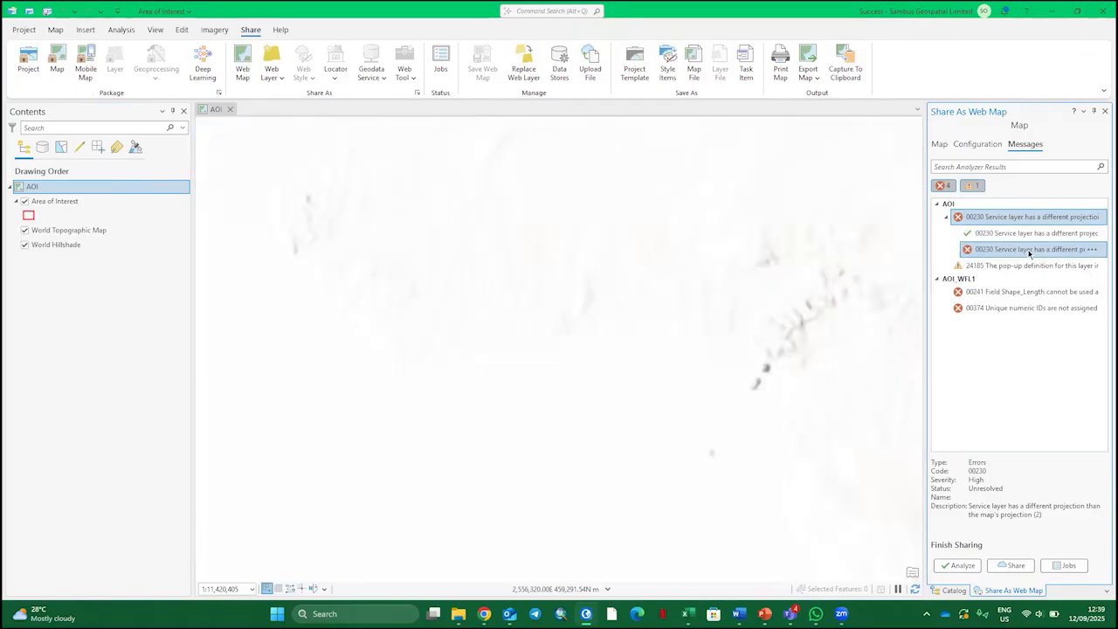
{"action": "left_click", "coordinate": [1090, 250]}
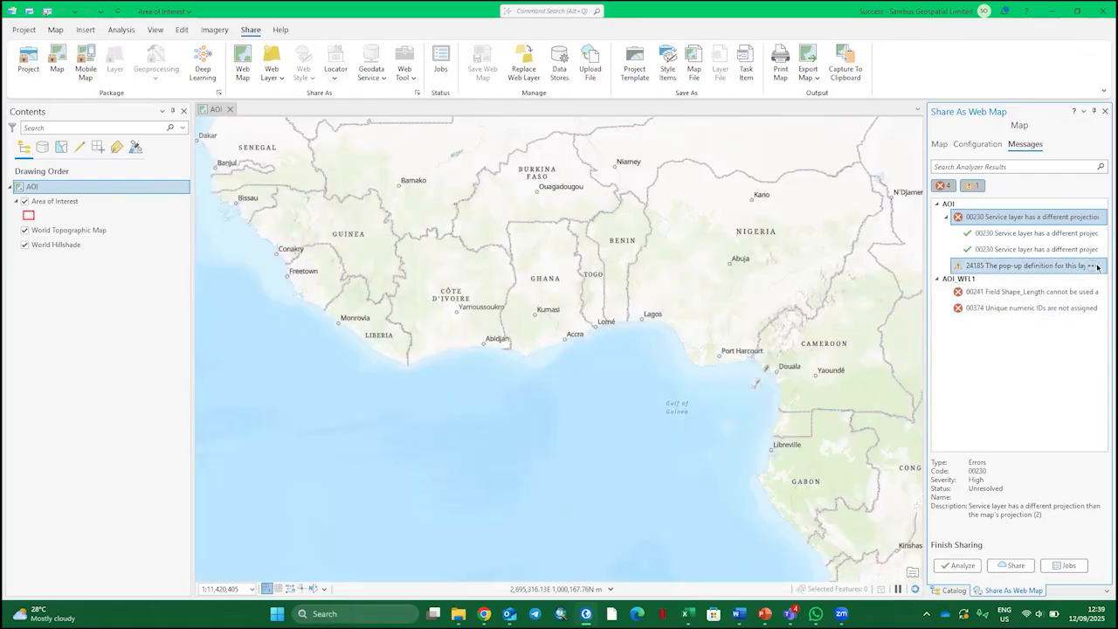
Select the layer behind the 24185 pop-up warning and the 00241 Shape_Length error from the analyzer results
{"action": "right_click", "coordinate": [1093, 270]}
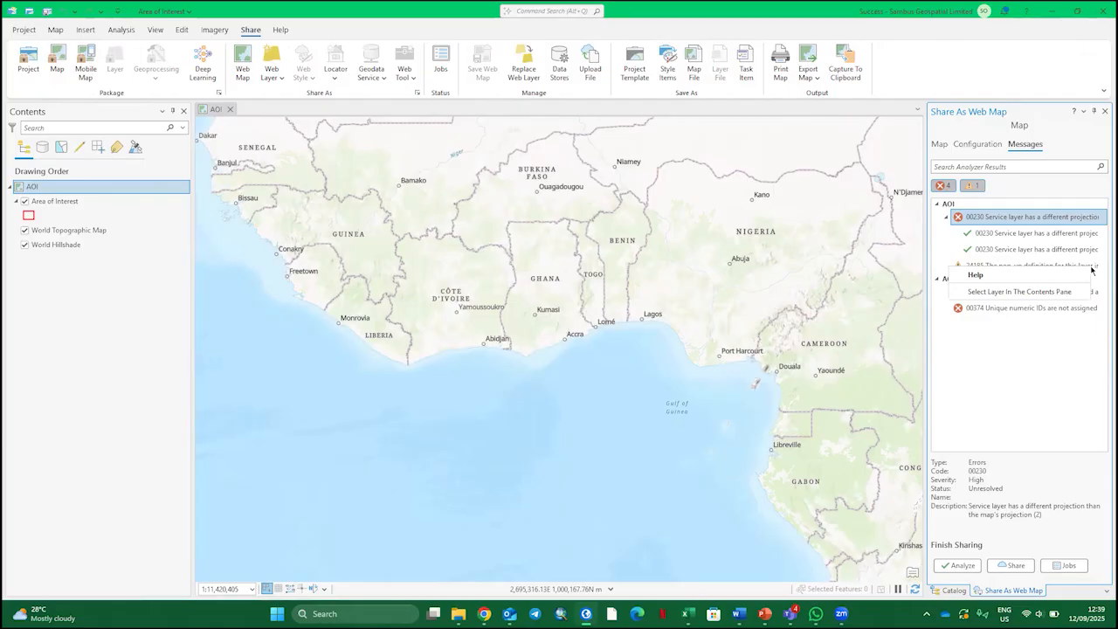
{"action": "left_click", "coordinate": [1013, 292]}
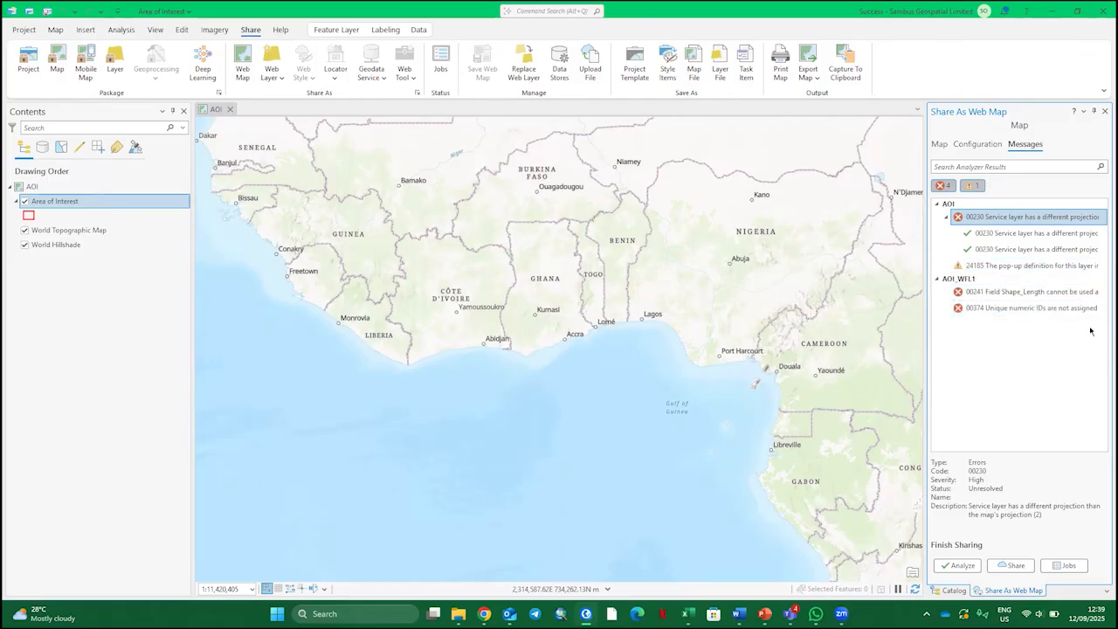
{"action": "left_click", "coordinate": [1094, 293]}
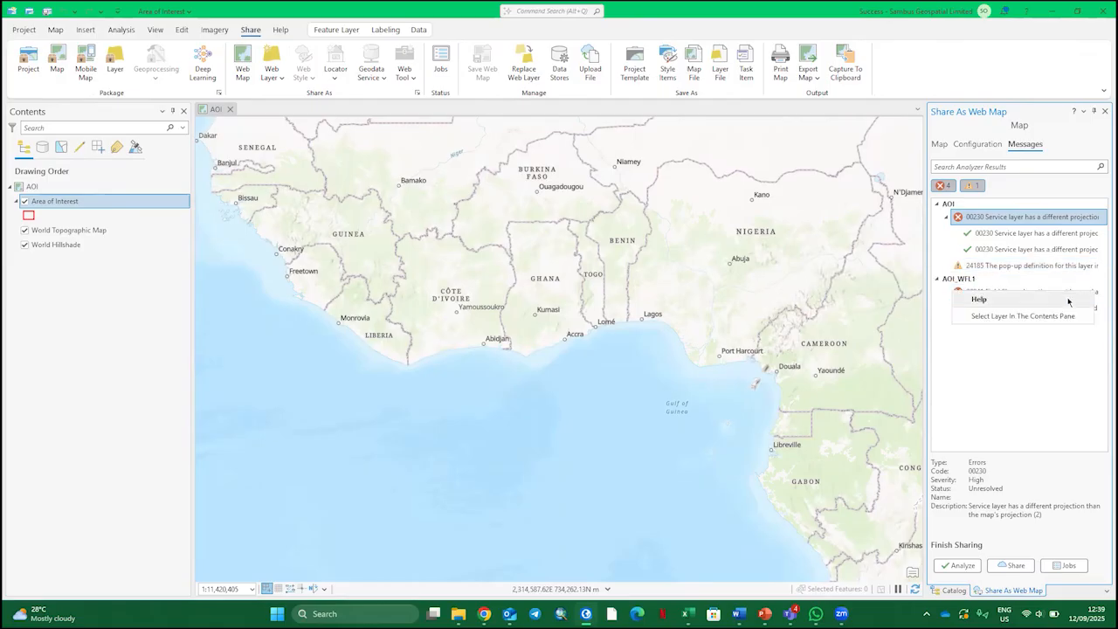
{"action": "left_click", "coordinate": [1020, 317]}
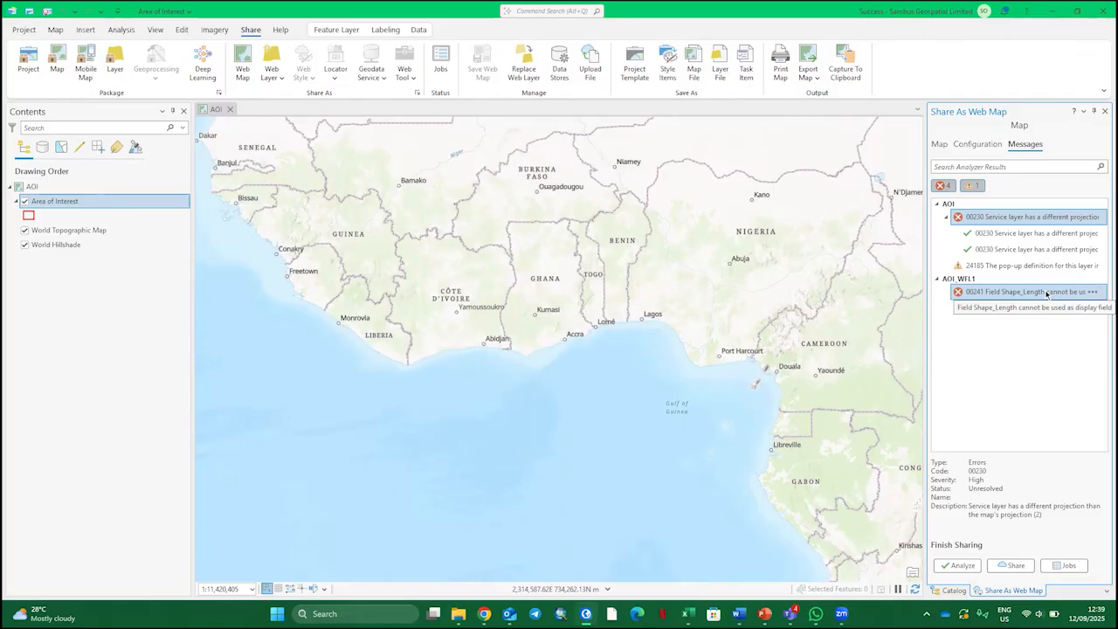
Set the Area of Interest layer's display field to AreaName in its layer properties
{"action": "right_click", "coordinate": [109, 201]}
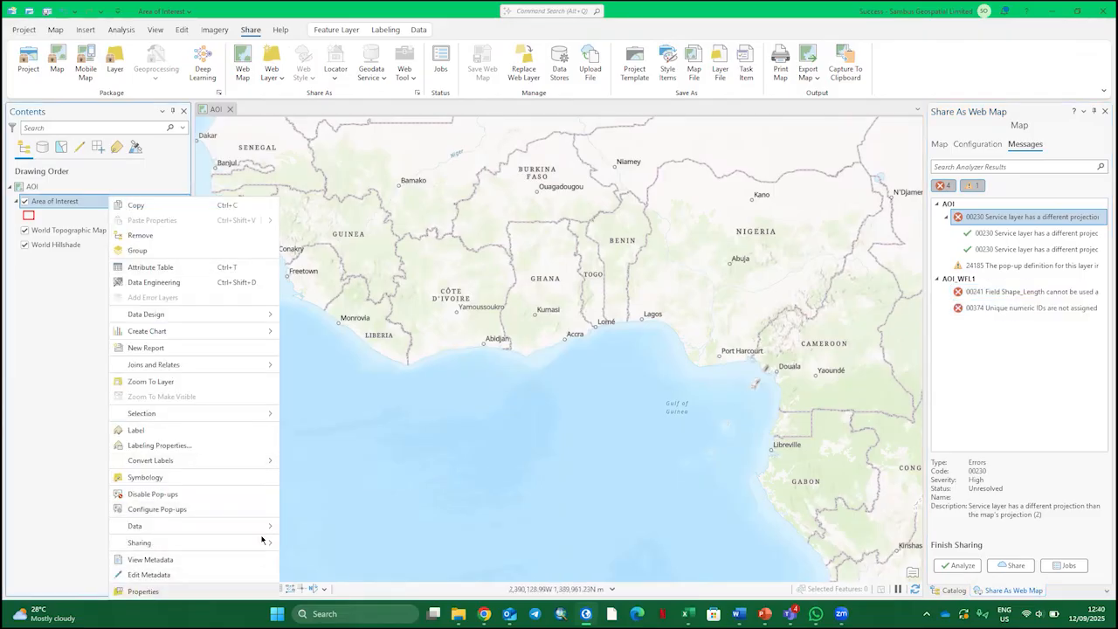
{"action": "left_click", "coordinate": [326, 287]}
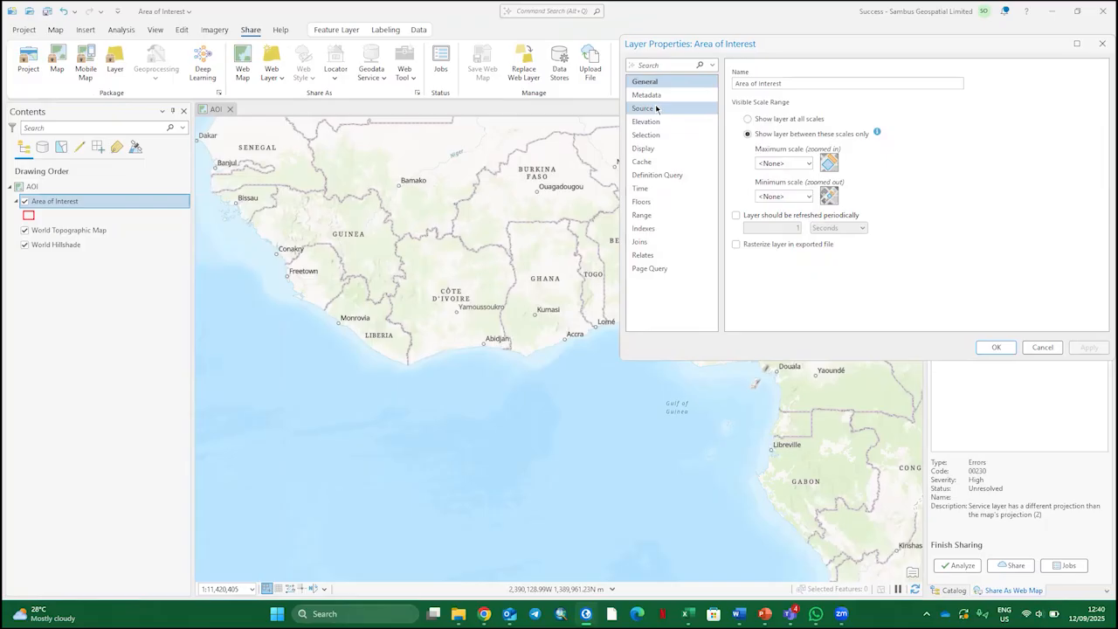
{"action": "left_click", "coordinate": [661, 148]}
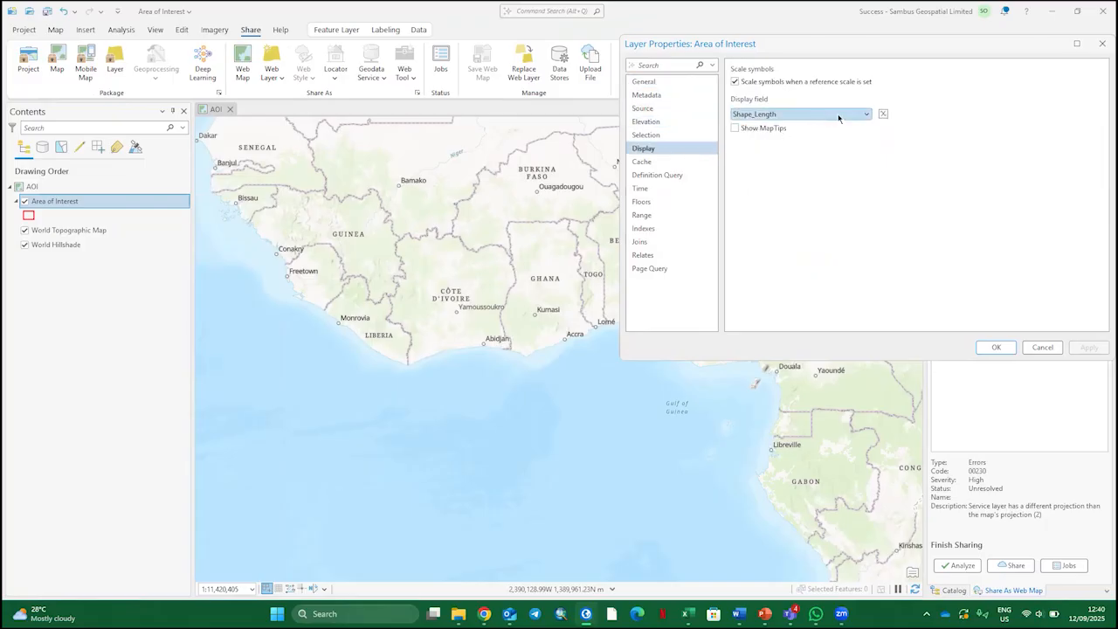
{"action": "left_click", "coordinate": [867, 114]}
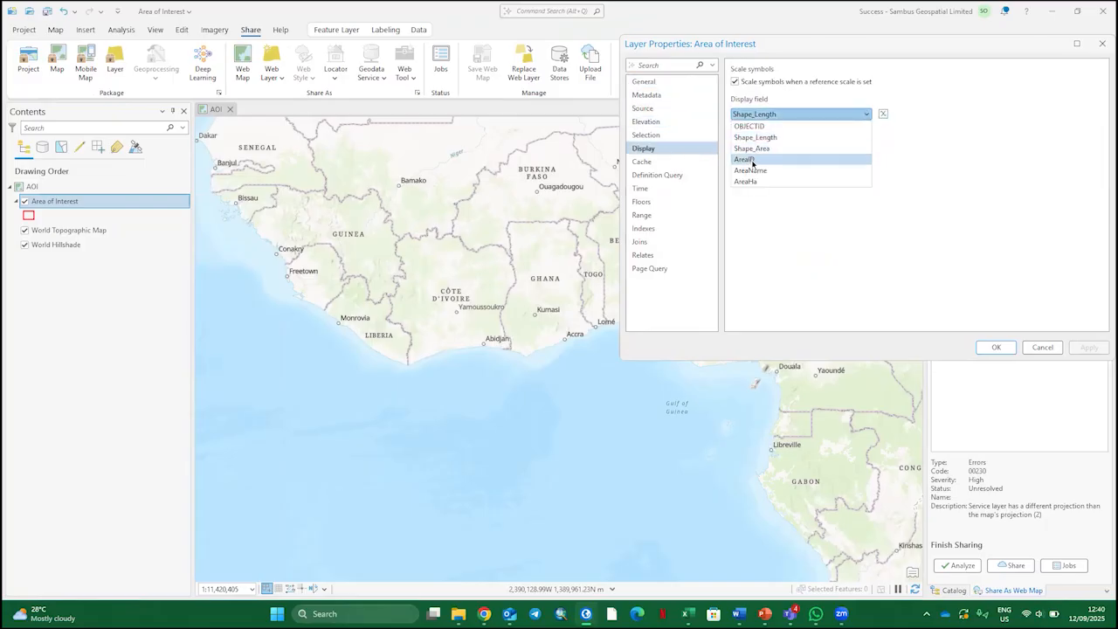
{"action": "left_click", "coordinate": [768, 171]}
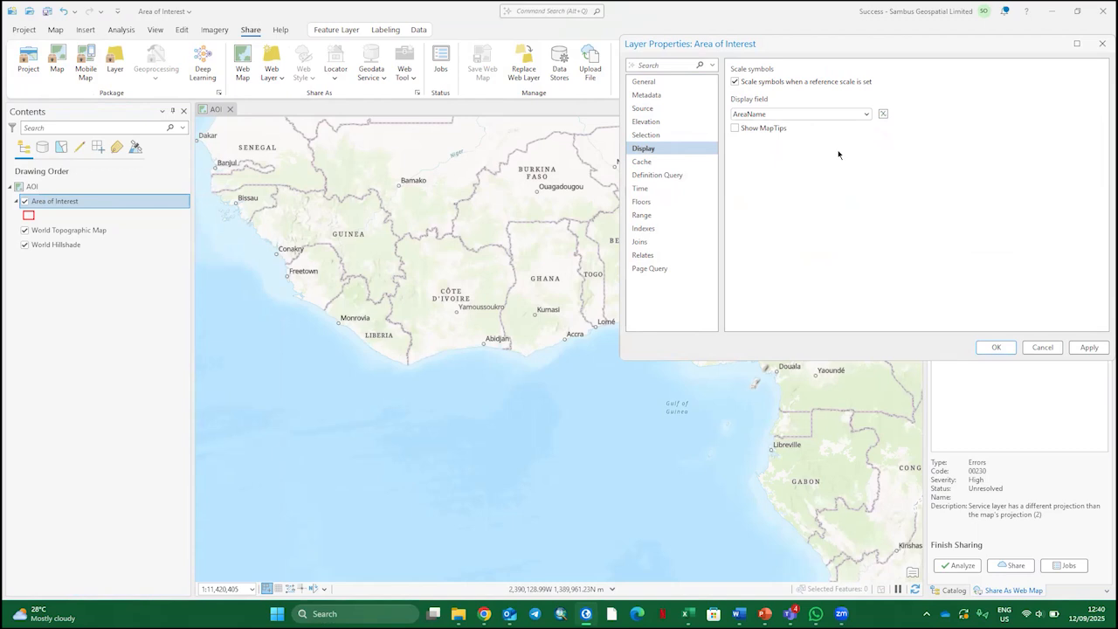
{"action": "left_click", "coordinate": [995, 347]}
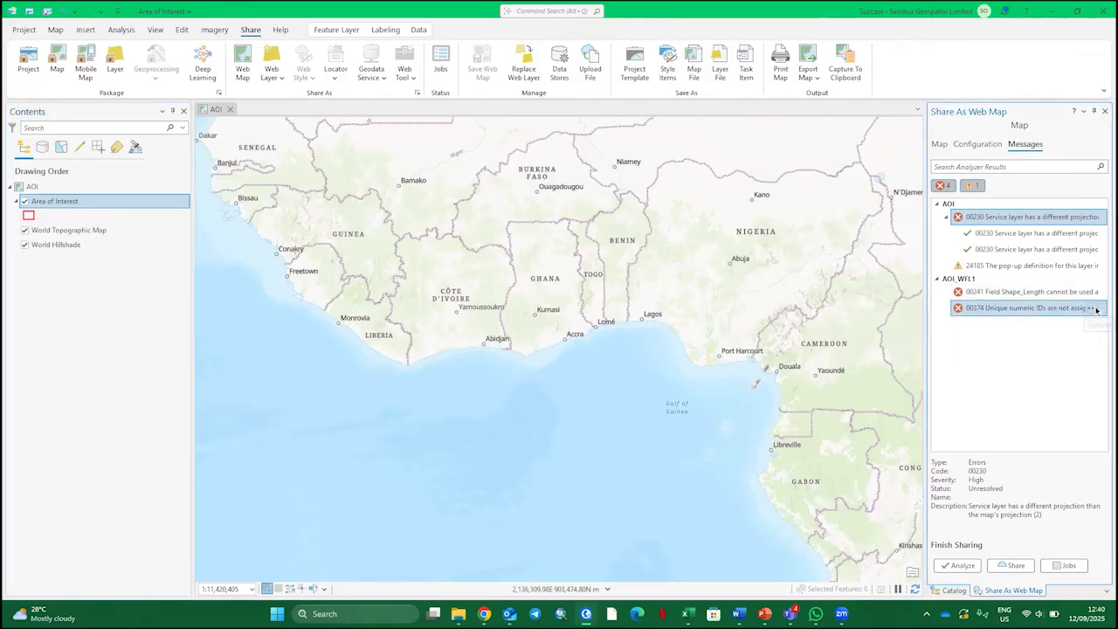
Resolve error 00374 by allowing assignment of unique numeric IDs for sharing web layers in the AOI map properties
{"action": "left_click", "coordinate": [1093, 308]}
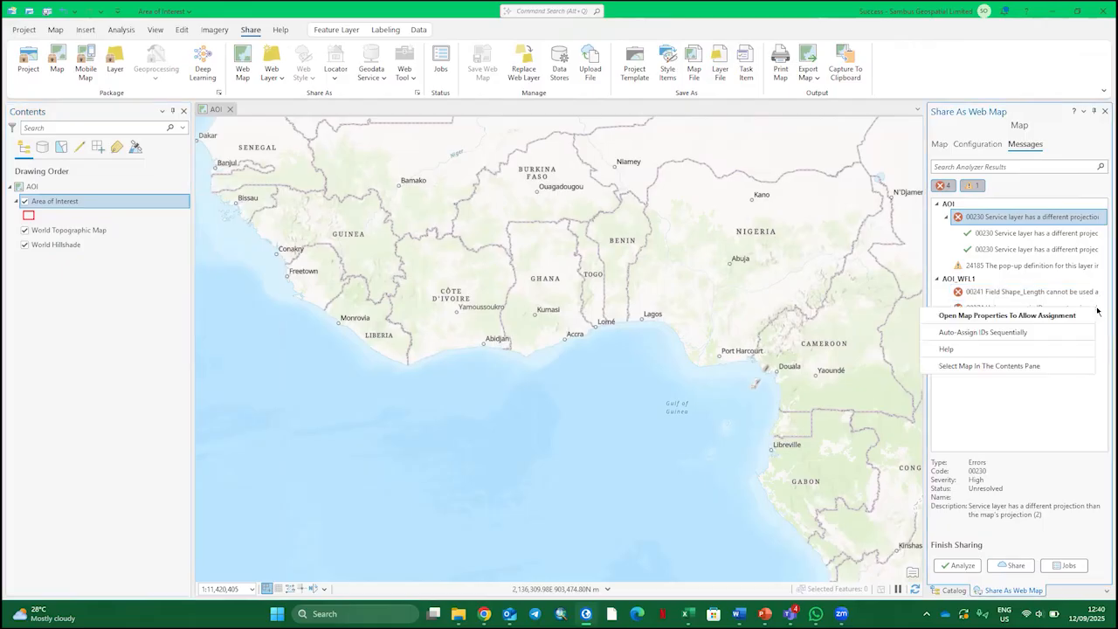
{"action": "left_click", "coordinate": [979, 316]}
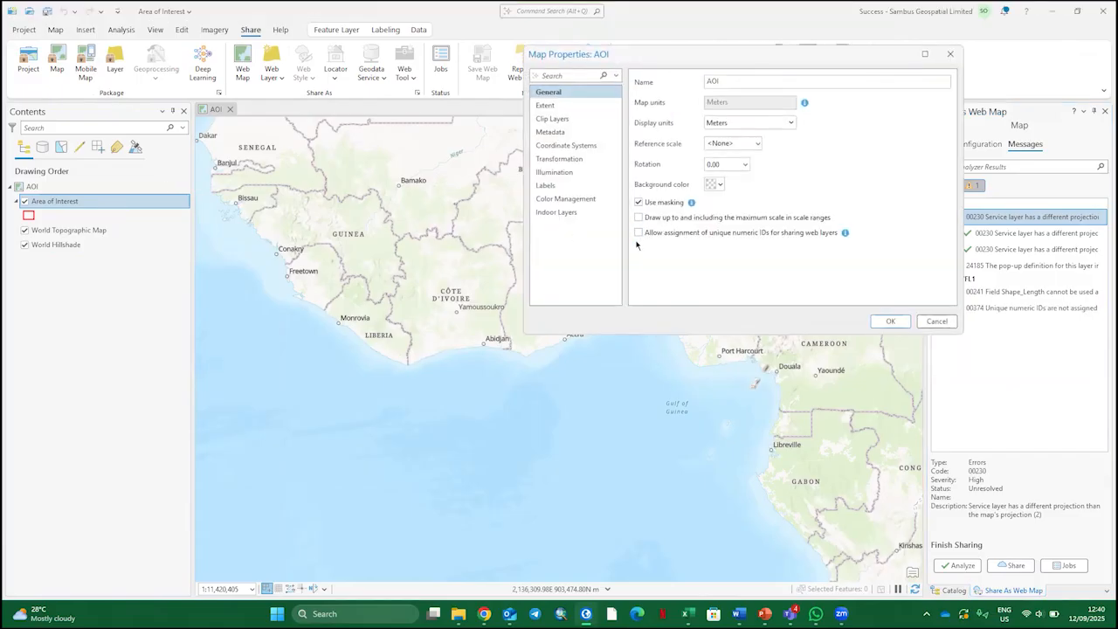
{"action": "left_click", "coordinate": [891, 321]}
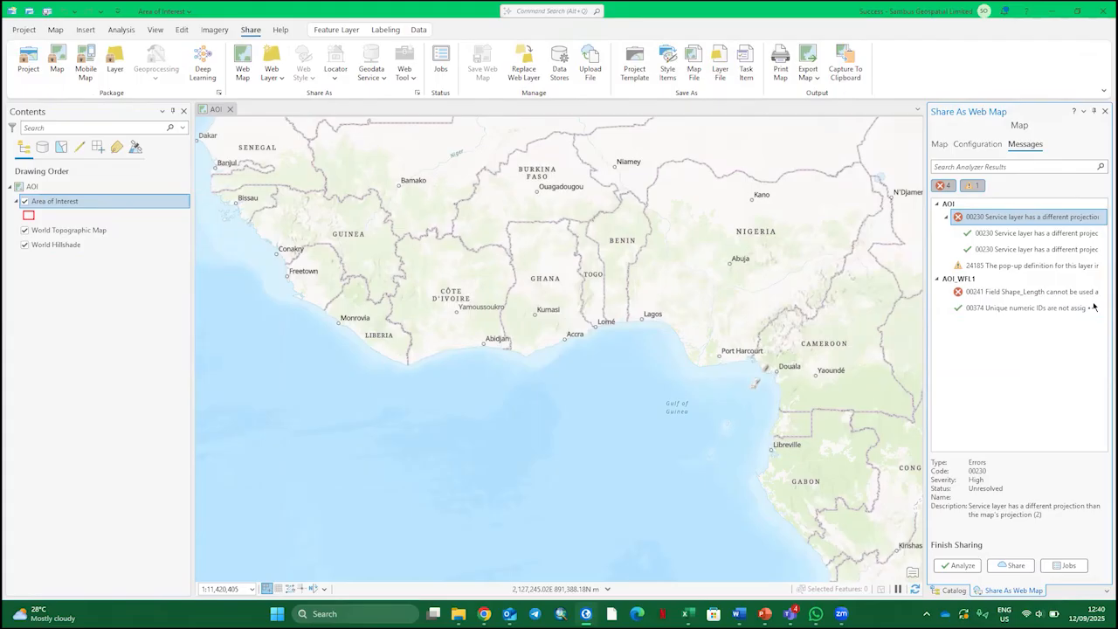
Replace the Area of Interest layer's label expression with $feature.AreaName, apply it and return to the sharing messages
{"action": "right_click", "coordinate": [1092, 295]}
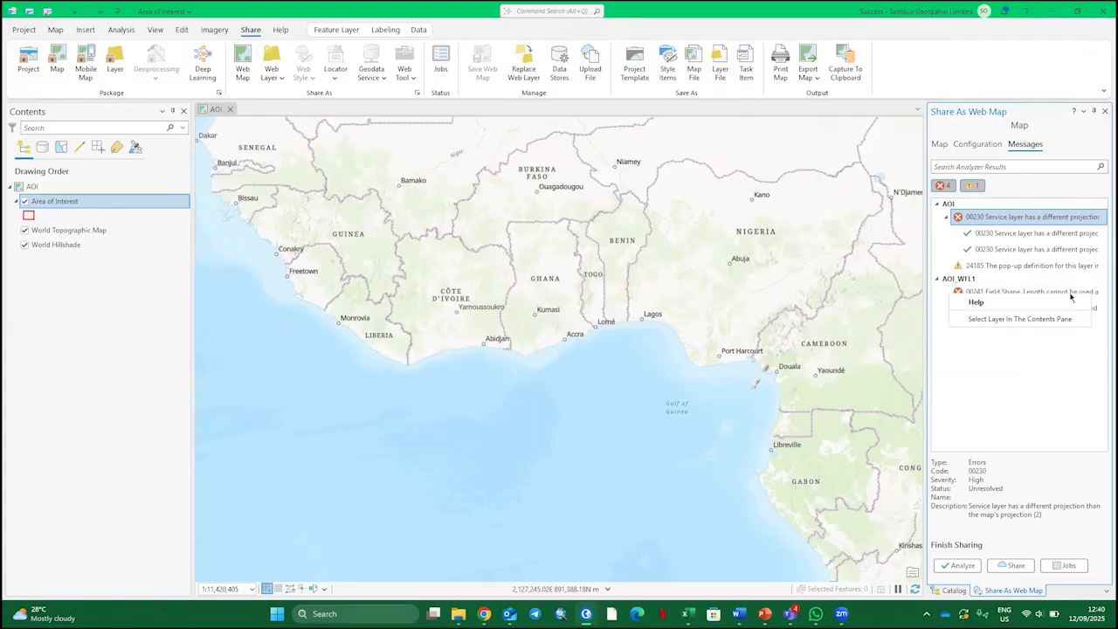
{"action": "left_click", "coordinate": [1023, 319]}
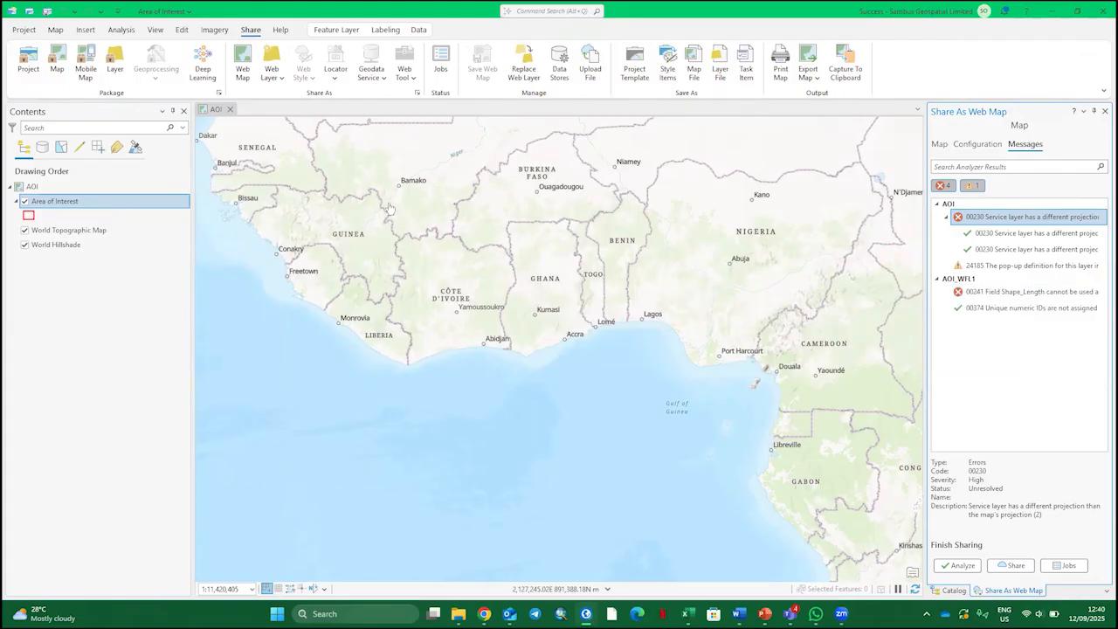
{"action": "right_click", "coordinate": [109, 214]}
{"action": "right_click", "coordinate": [109, 203]}
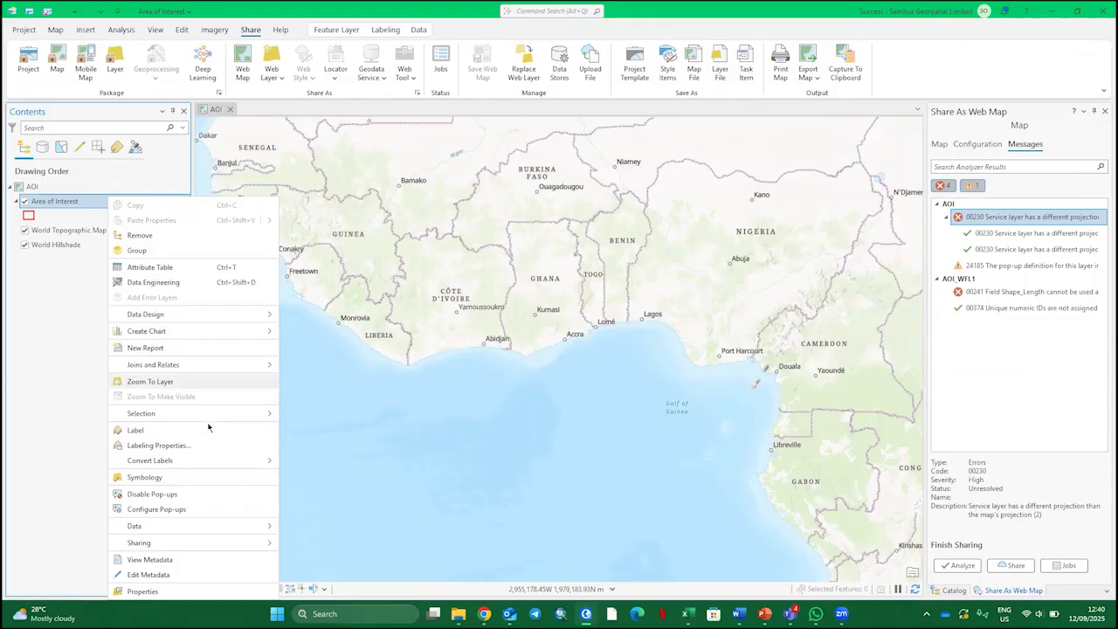
{"action": "mouse_move", "coordinate": [210, 454]}
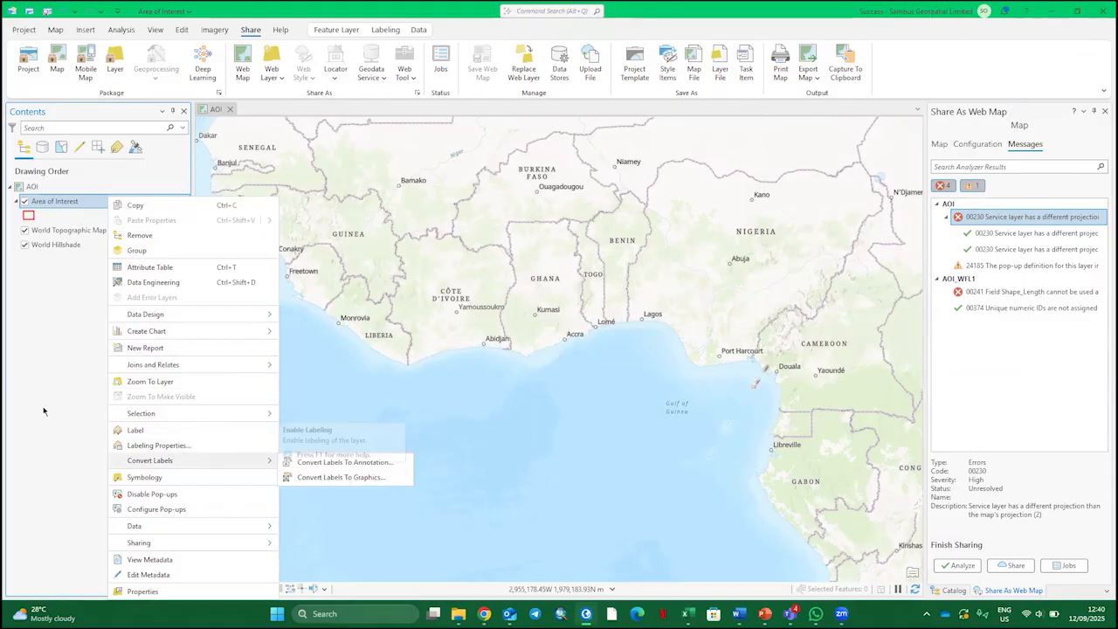
{"action": "left_click", "coordinate": [172, 445]}
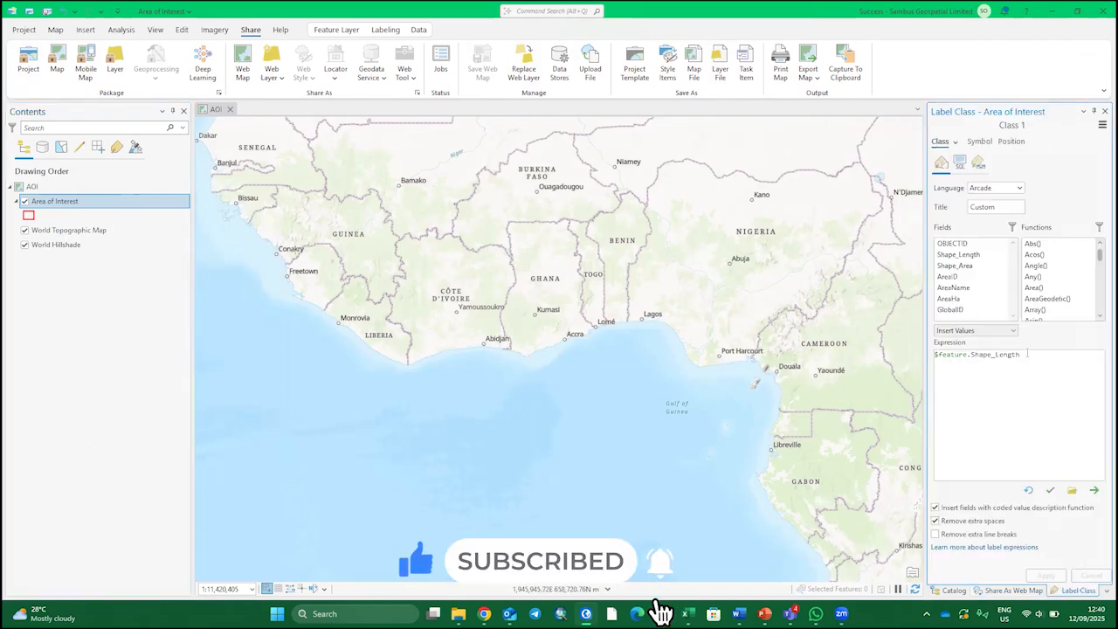
{"action": "left_click_drag", "start_coordinate": [1029, 355], "coordinate": [933, 354]}
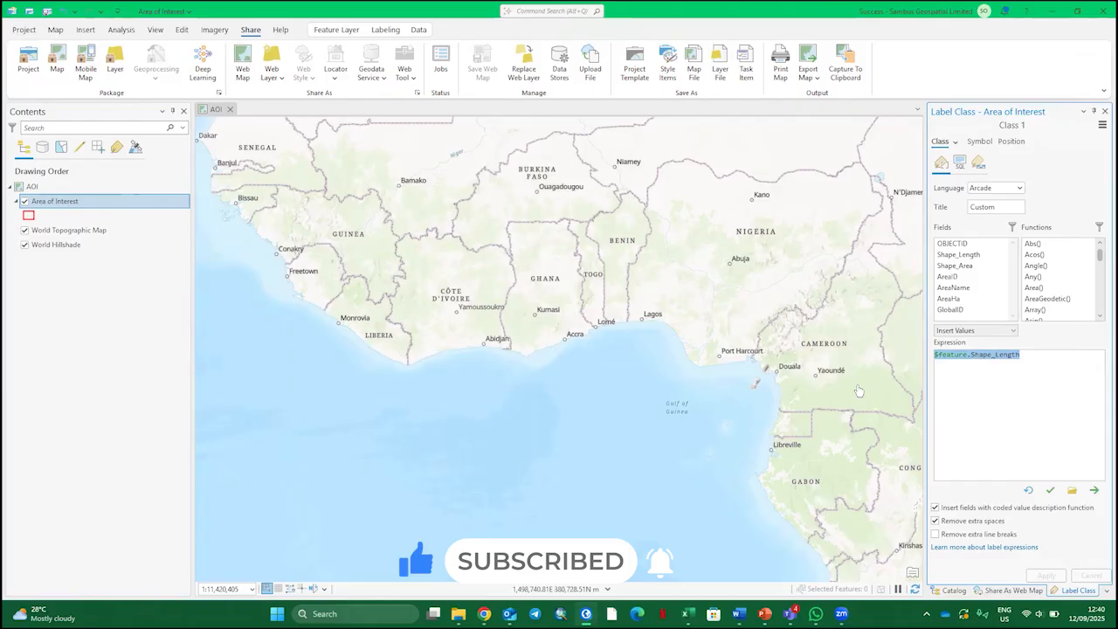
{"action": "key", "text": "BackSpace"}
{"action": "left_click", "coordinate": [951, 287]}
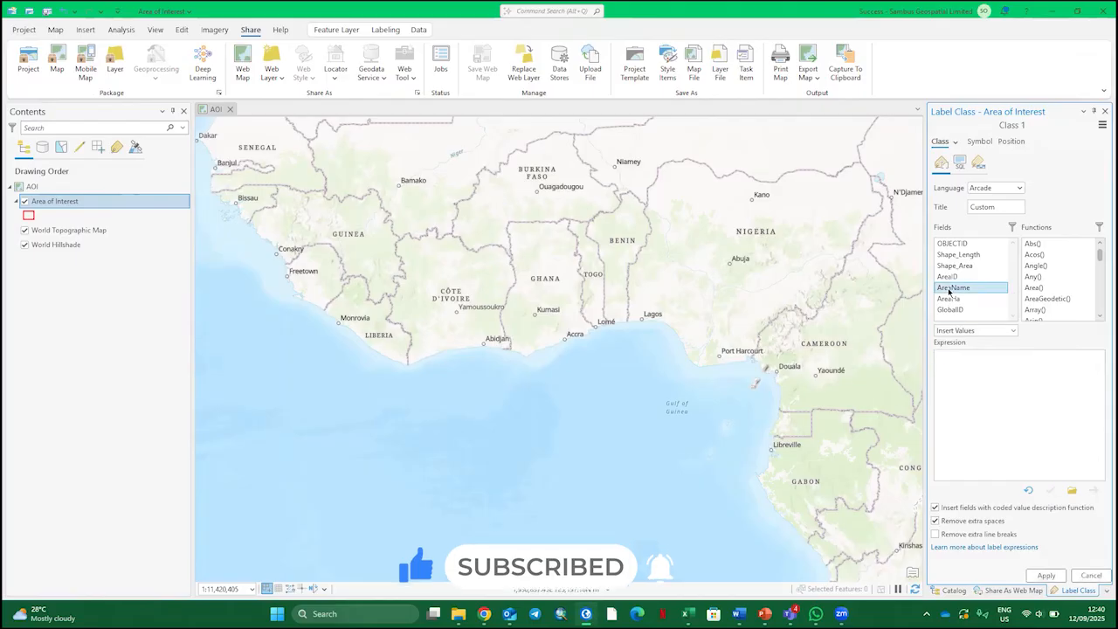
{"action": "double_click", "coordinate": [951, 287]}
{"action": "left_click", "coordinate": [1046, 574]}
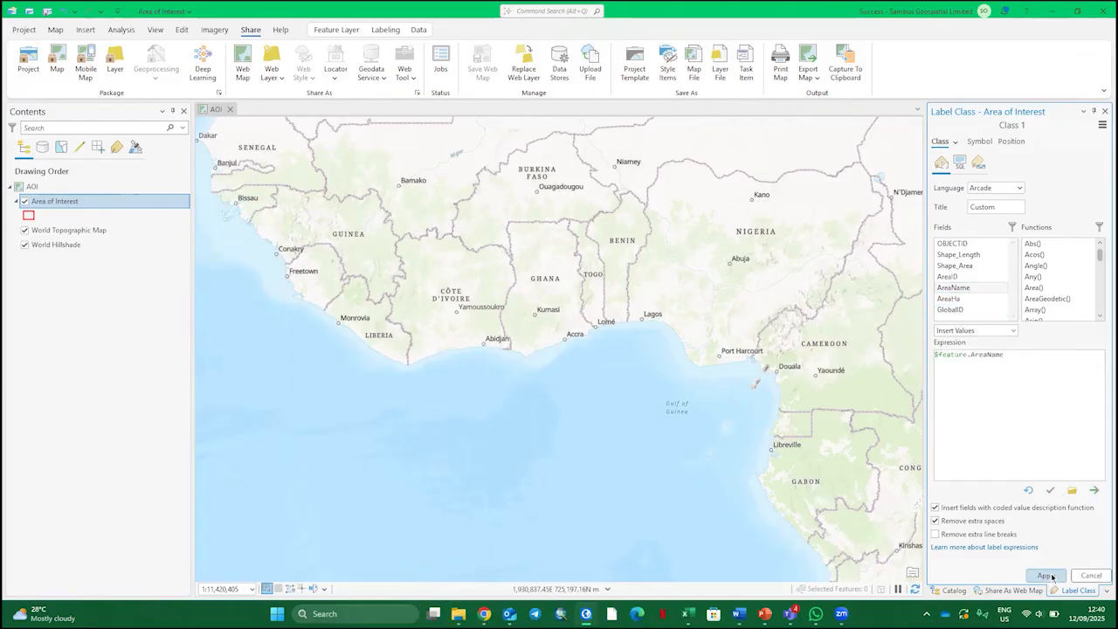
{"action": "left_click", "coordinate": [64, 294]}
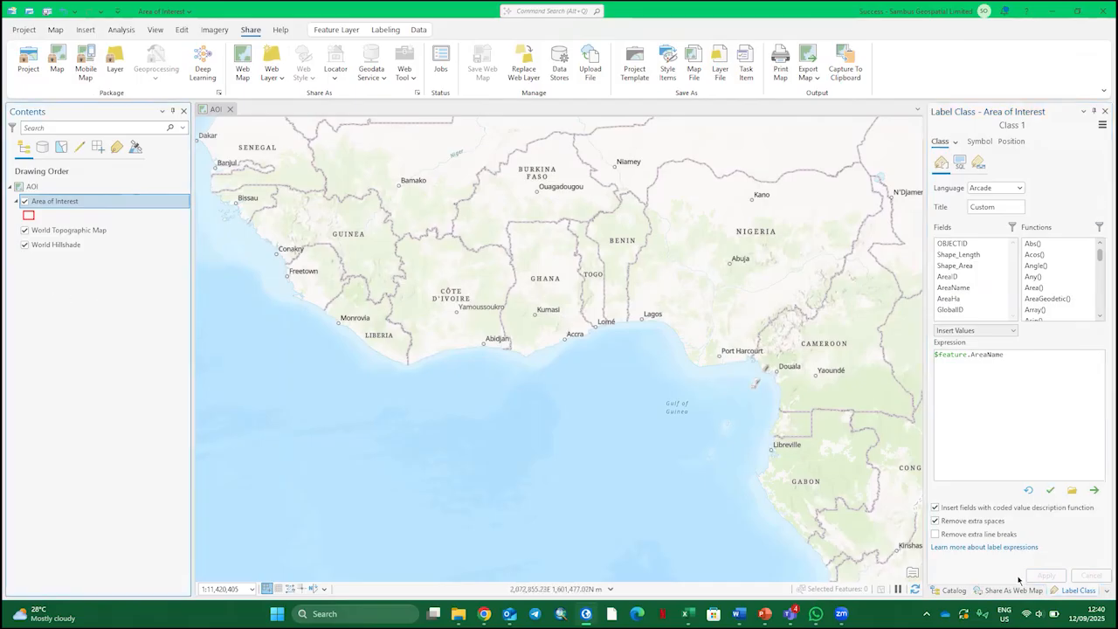
{"action": "left_click", "coordinate": [1105, 111]}
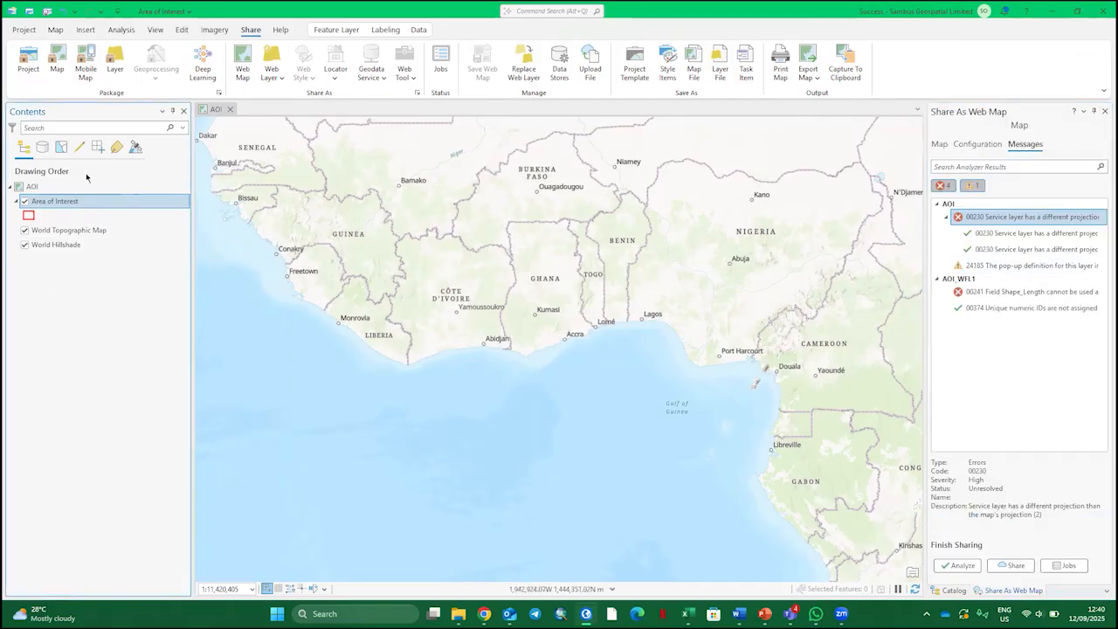
Review the AOI map's general and label settings and the Area of Interest layer's display field
{"action": "right_click", "coordinate": [67, 202]}
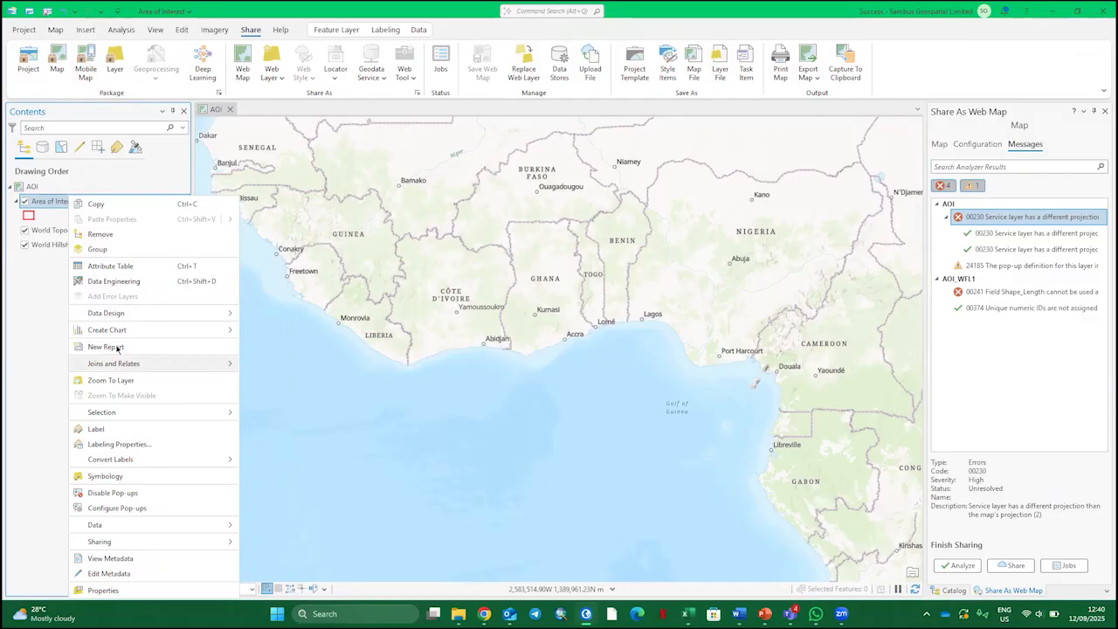
{"action": "right_click", "coordinate": [42, 187]}
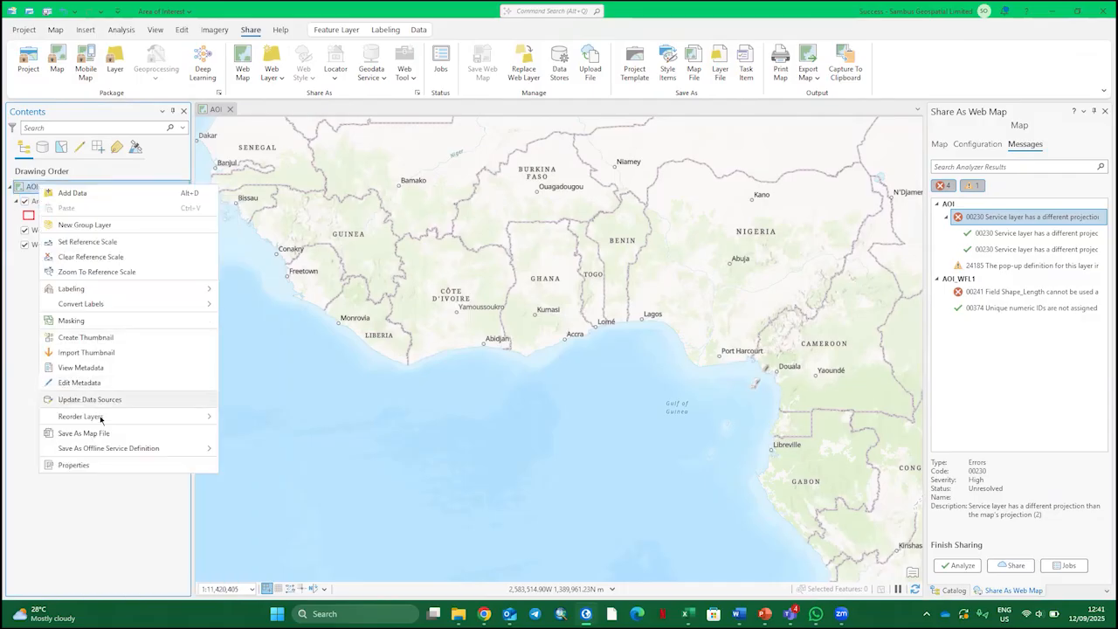
{"action": "left_click", "coordinate": [73, 465]}
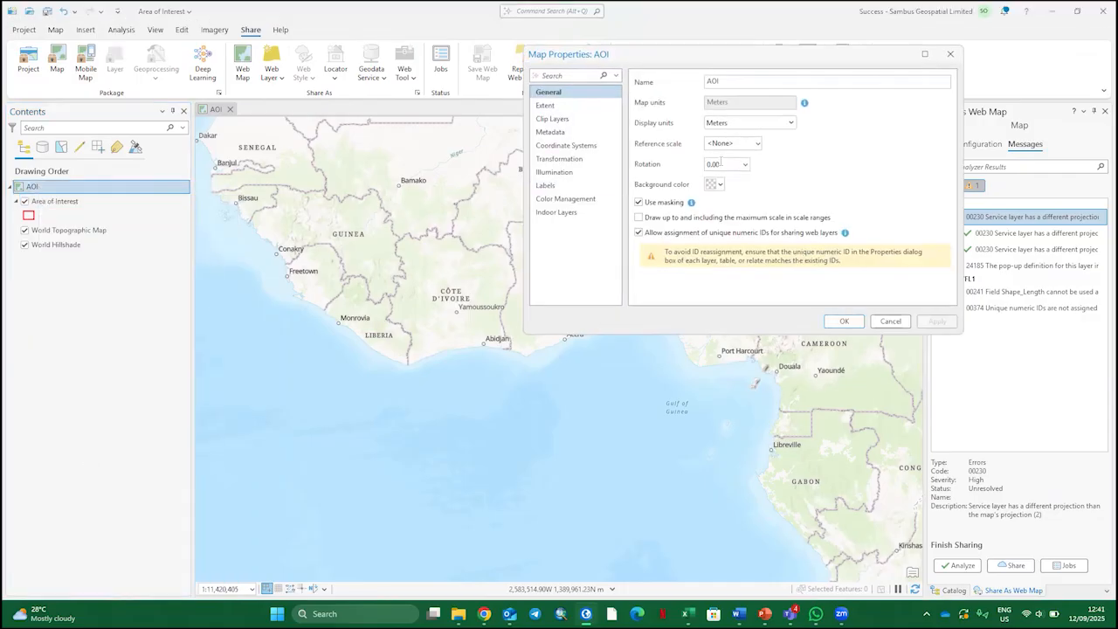
{"action": "left_click", "coordinate": [577, 186]}
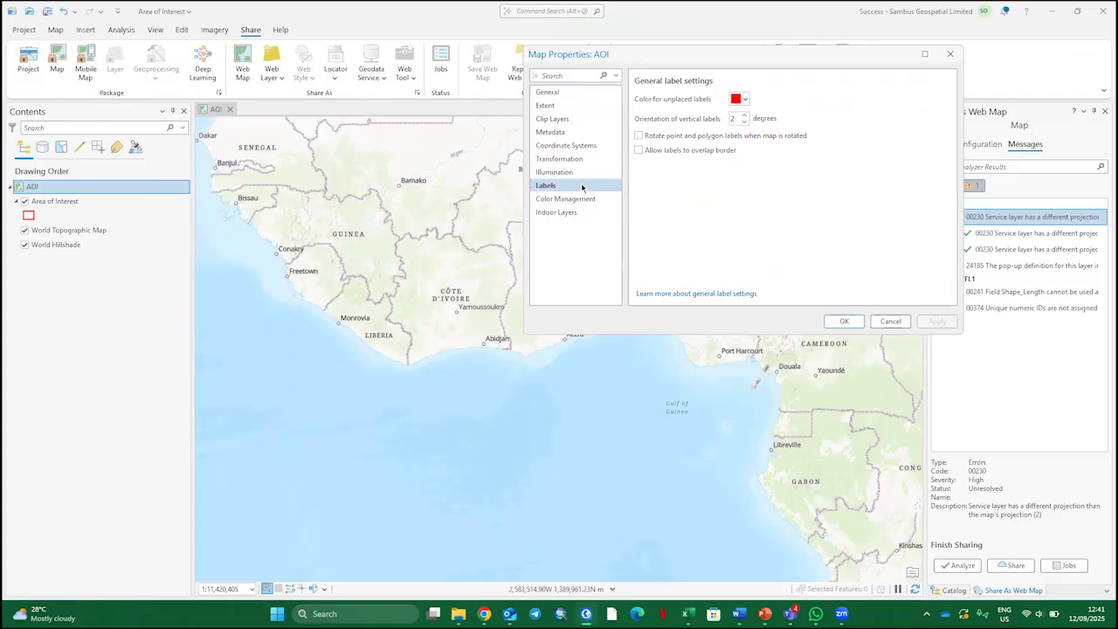
{"action": "left_click", "coordinate": [949, 54]}
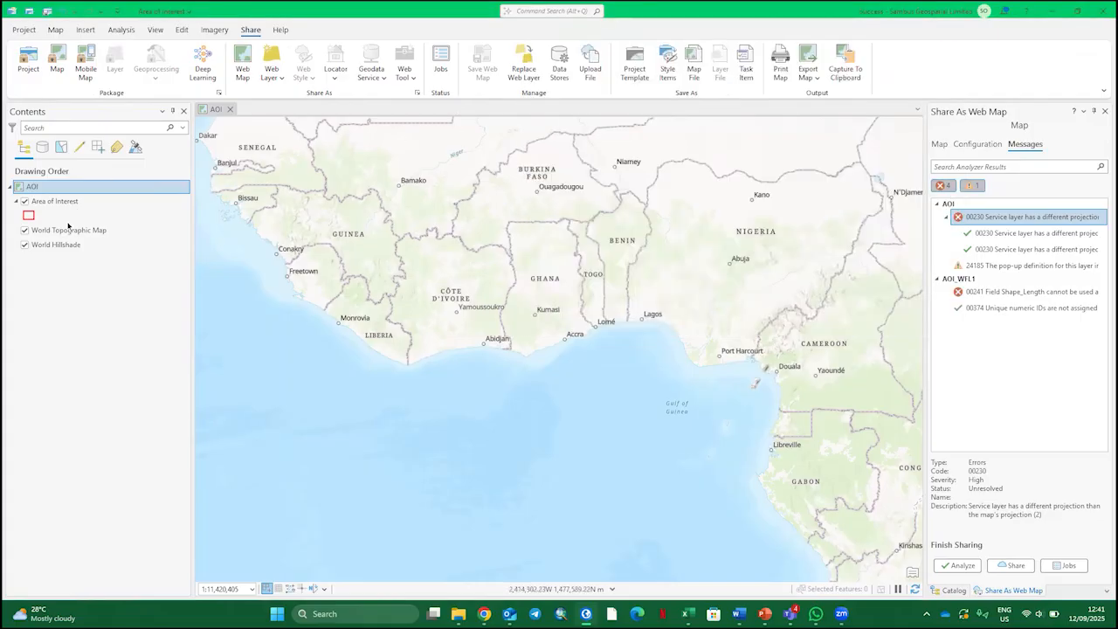
{"action": "right_click", "coordinate": [70, 201]}
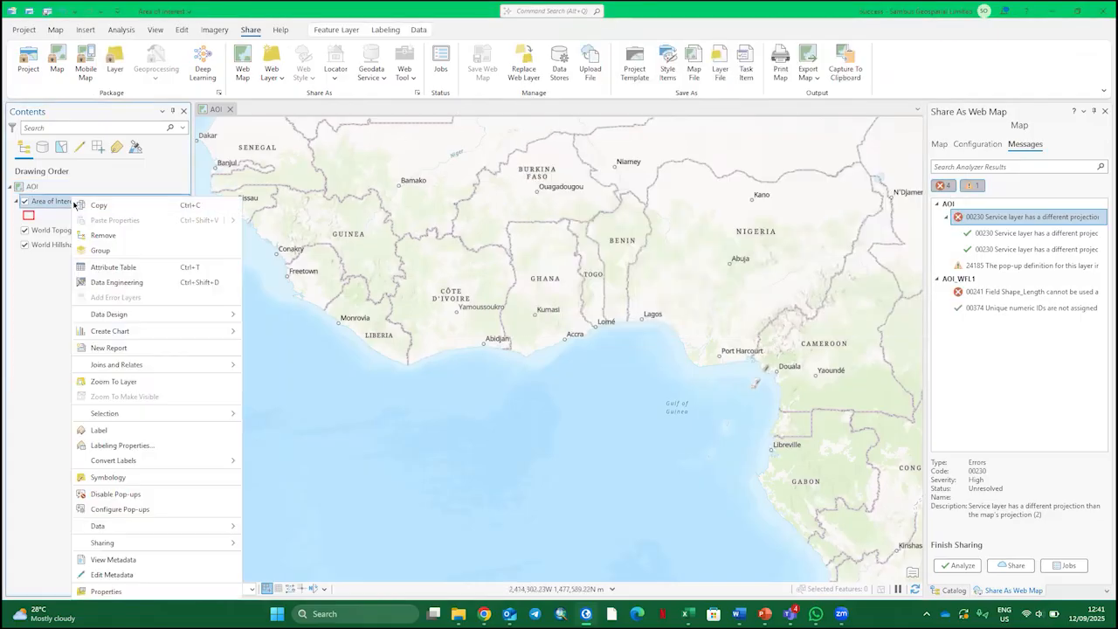
{"action": "left_click", "coordinate": [177, 591]}
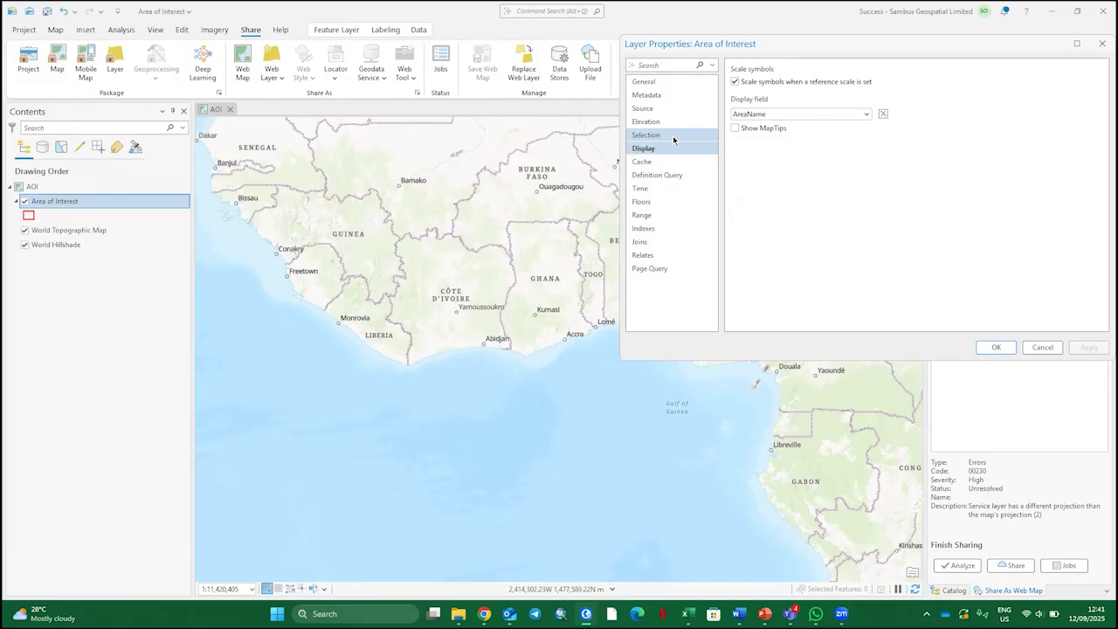
{"action": "left_click", "coordinate": [997, 348]}
Analyze the AOI web map again for sharing issues and share it to the portal
{"action": "left_click", "coordinate": [960, 565]}
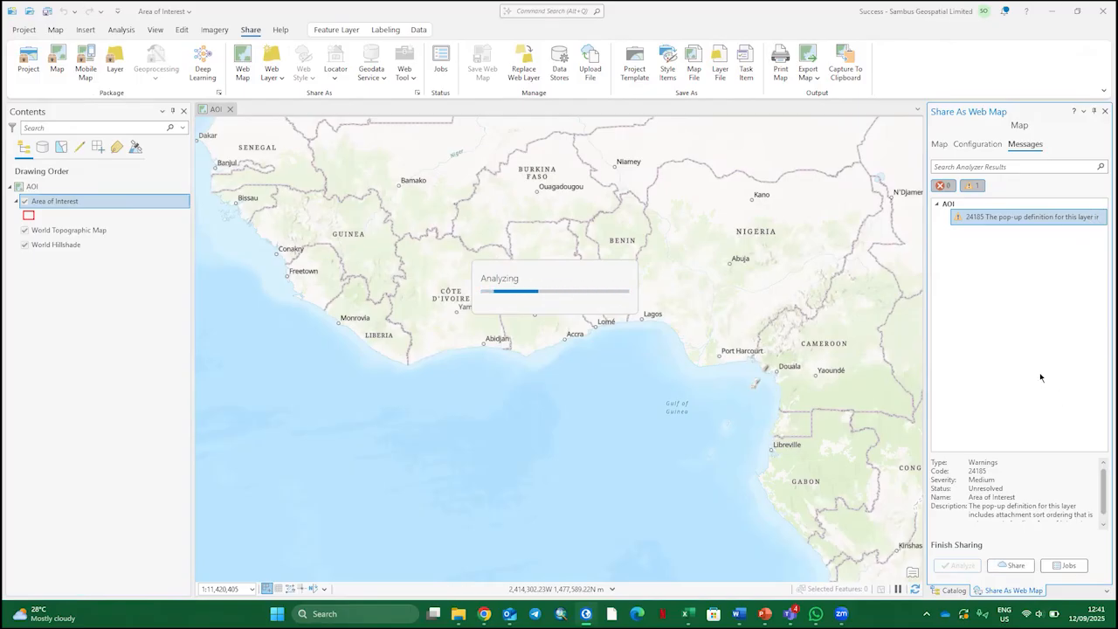
{"action": "left_click", "coordinate": [1012, 568]}
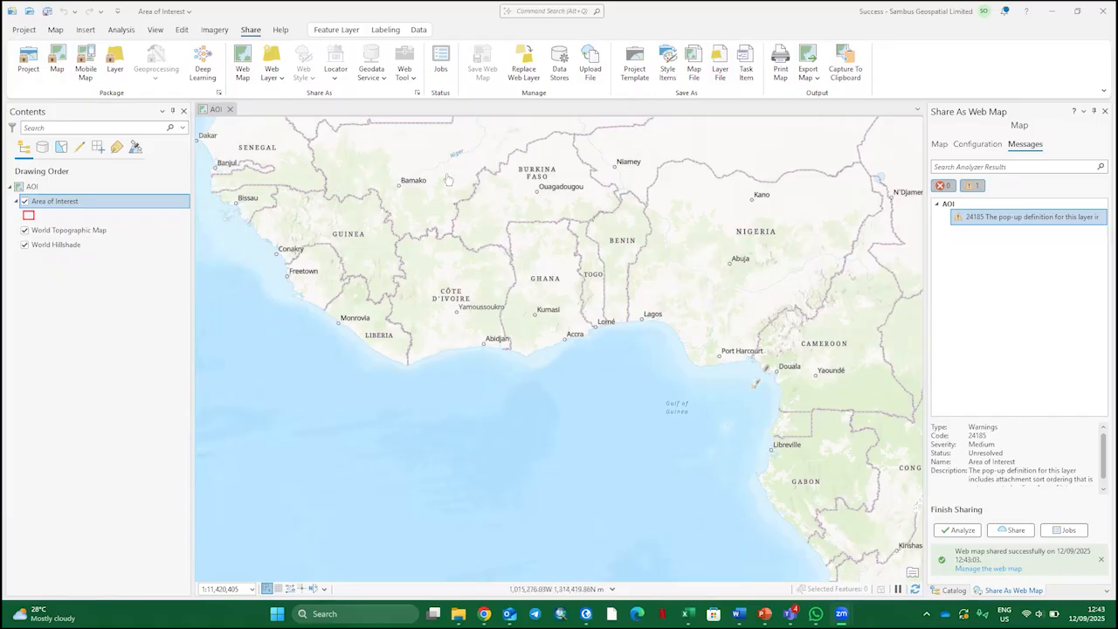
Minimize ArcGIS Pro and open a new Google Chrome window
{"action": "left_click", "coordinate": [1052, 12]}
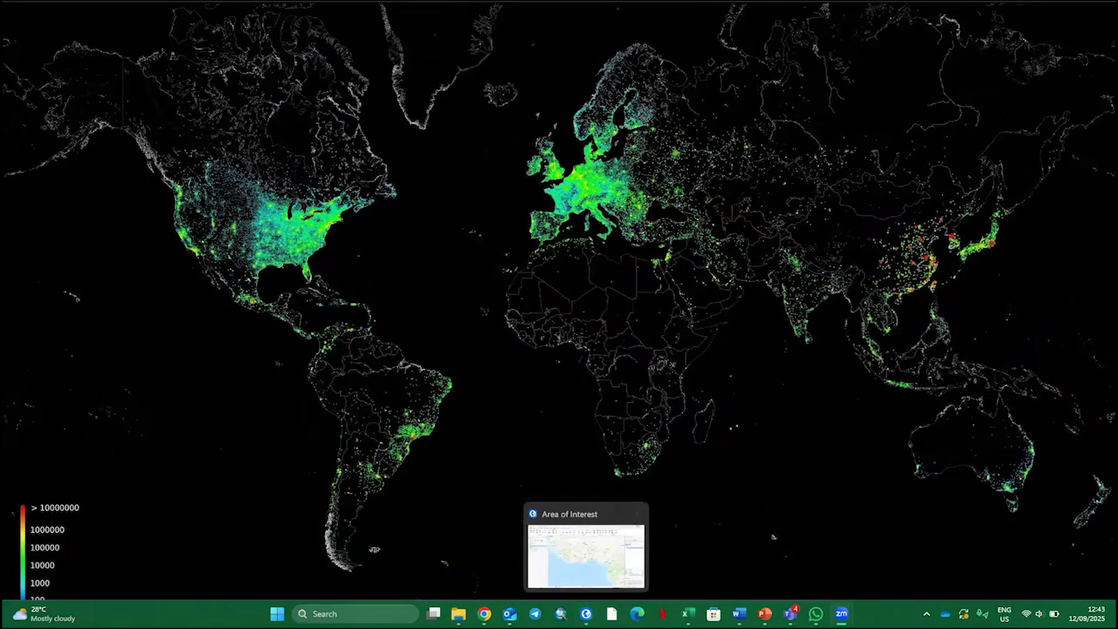
{"action": "right_click", "coordinate": [484, 613]}
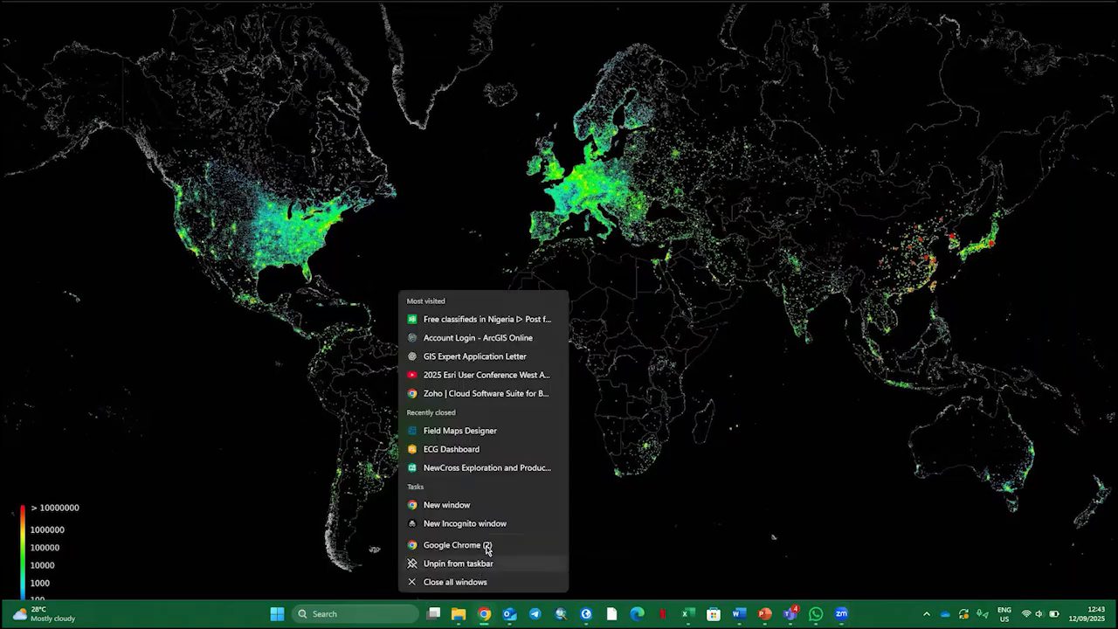
{"action": "left_click", "coordinate": [479, 505]}
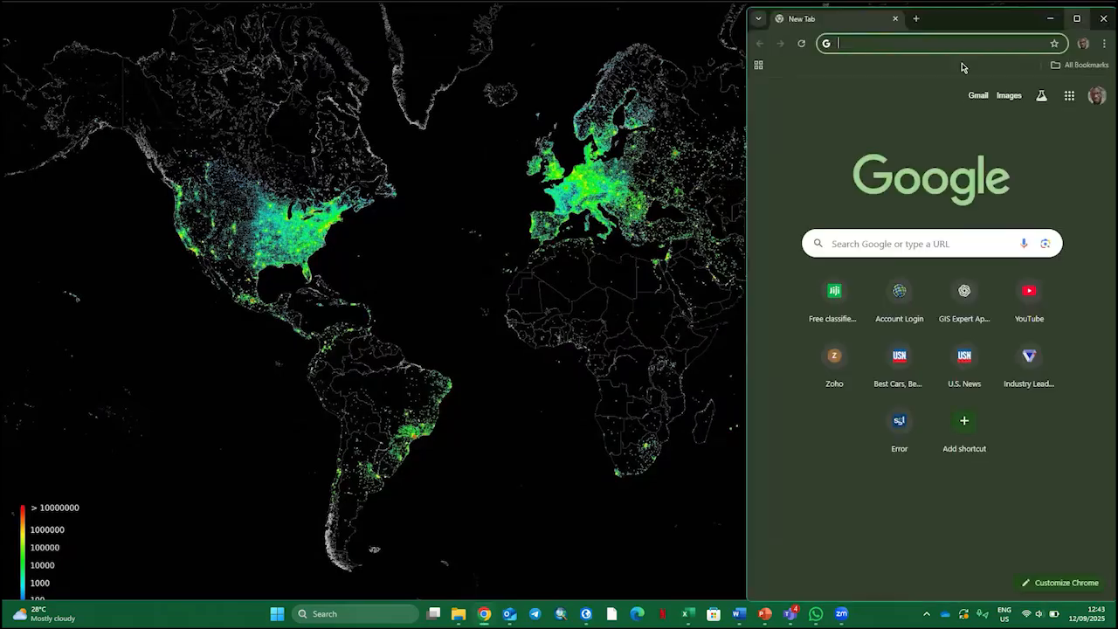
Maximize the browser window, go to arcgis.com and open the ArcGIS Online sign-in page
{"action": "left_click", "coordinate": [1077, 18]}
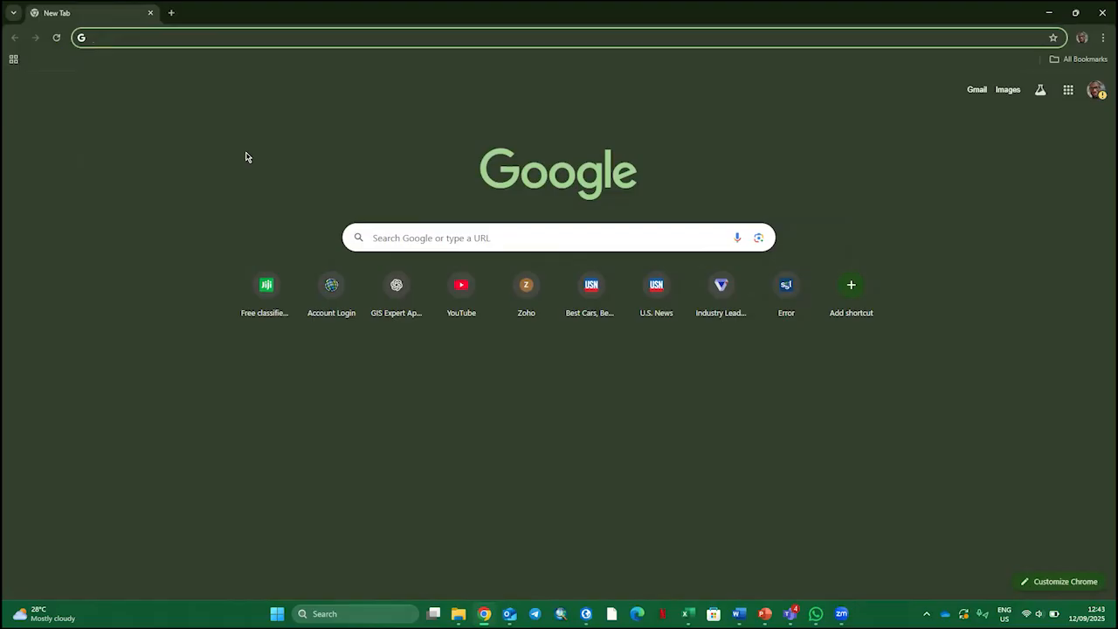
{"action": "type", "text": "arc"}
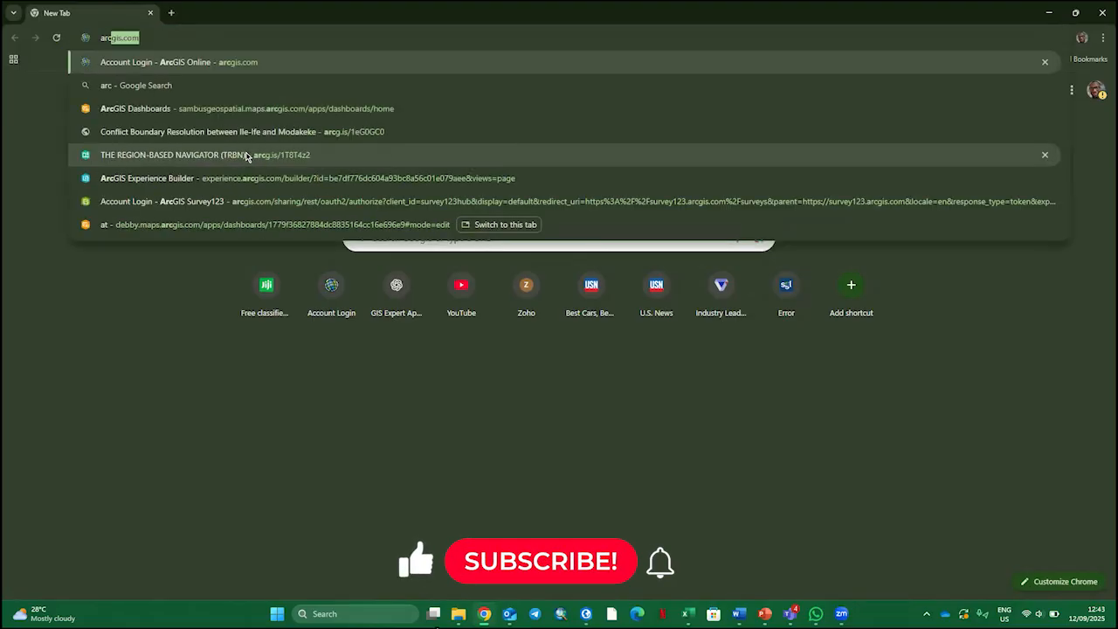
{"action": "type", "text": "gis.com"}
{"action": "key", "text": "Return"}
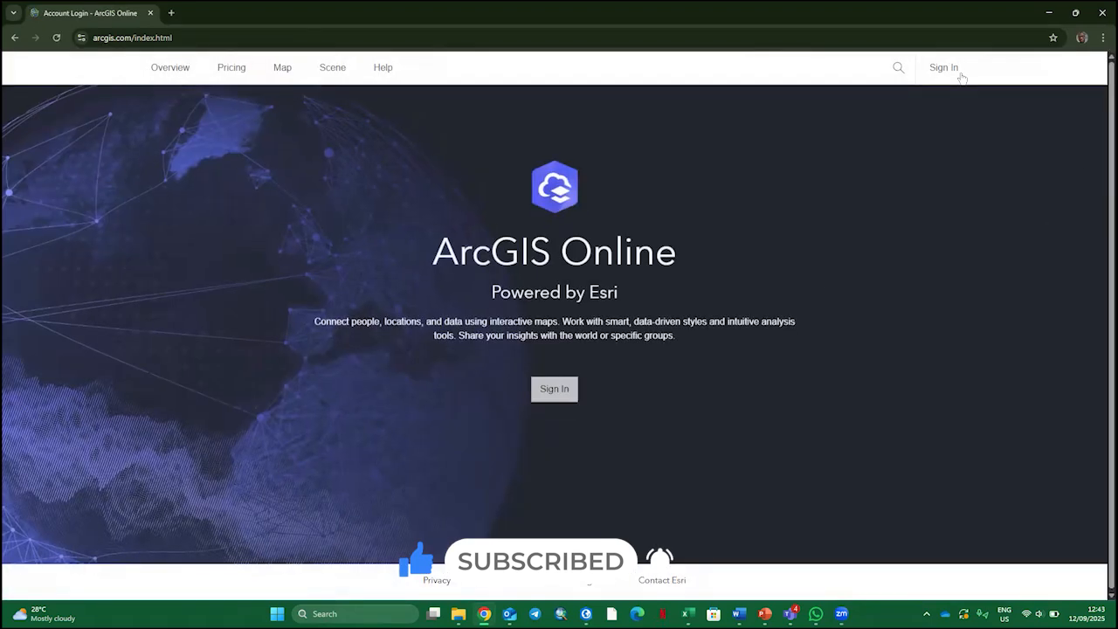
{"action": "left_click", "coordinate": [554, 382]}
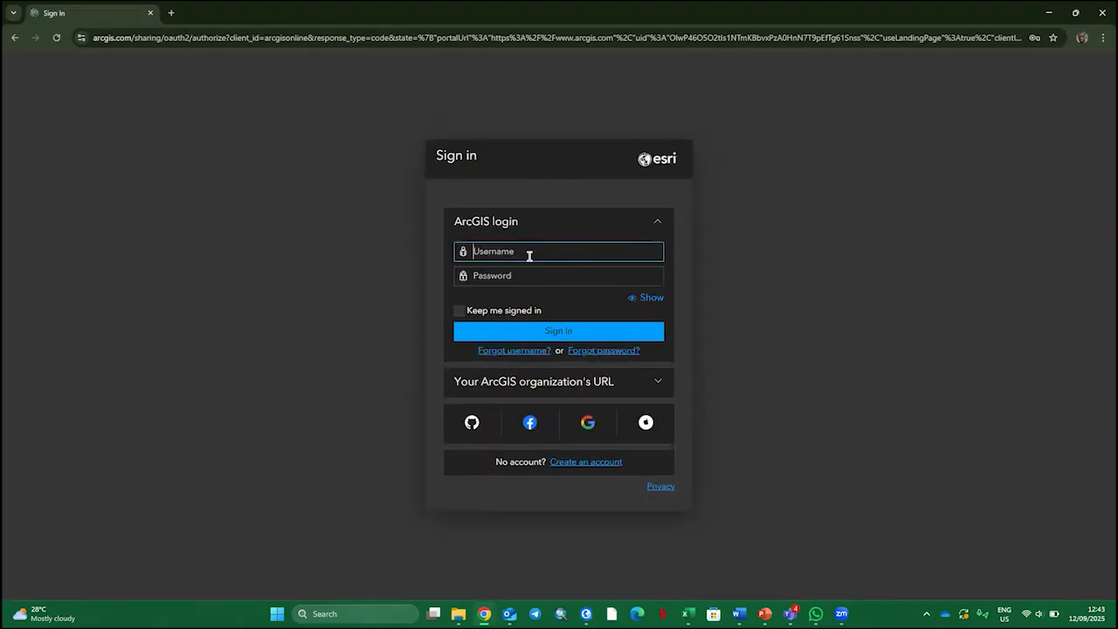
Sign in to ArcGIS Online with the account username and password, and dismiss the Kaspersky password uniqueness check
{"action": "left_click", "coordinate": [529, 253]}
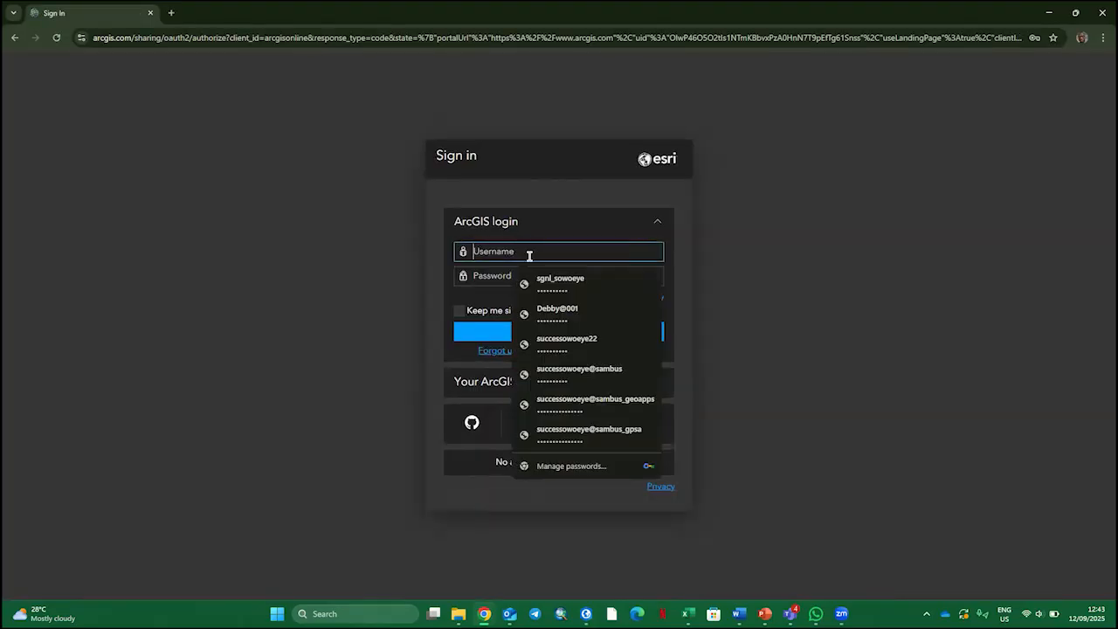
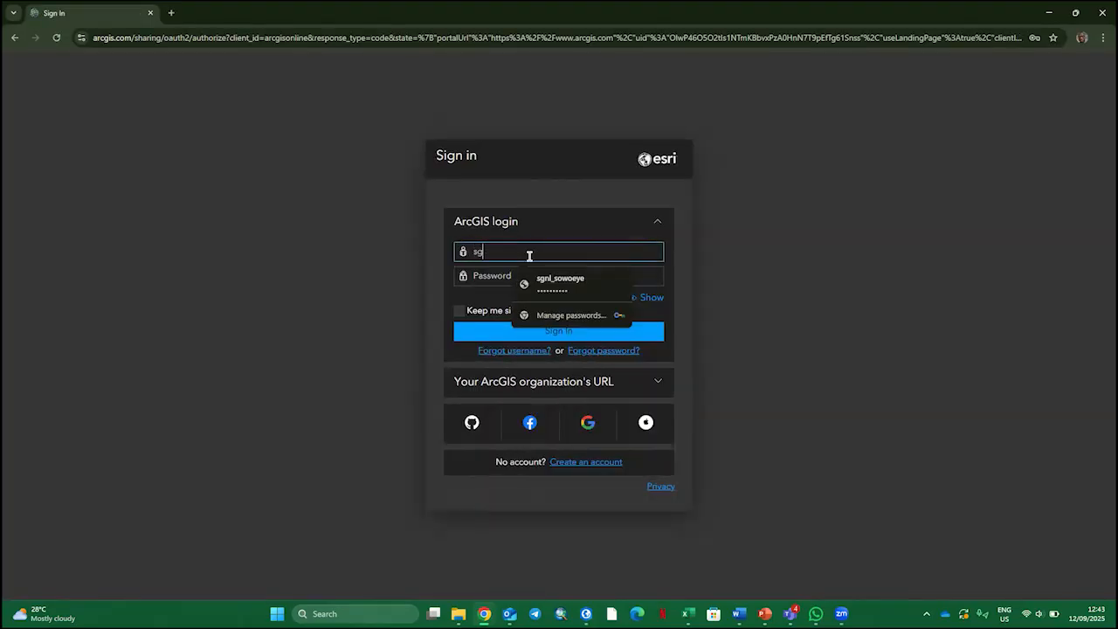
{"action": "key", "text": "Tab"}
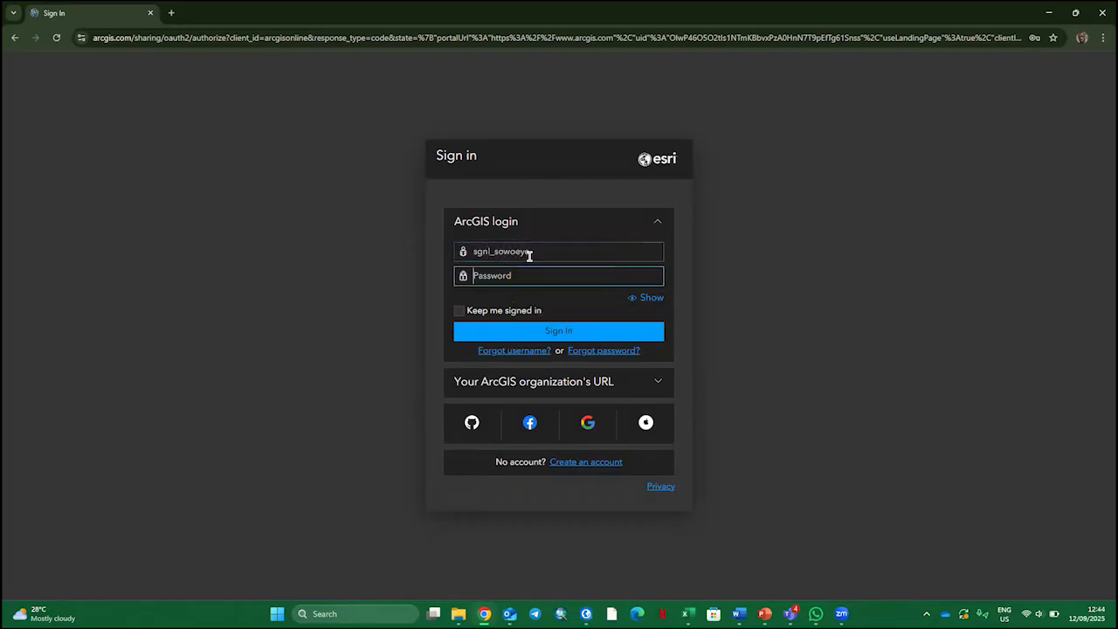
{"action": "type", "text": "•••••••••"}
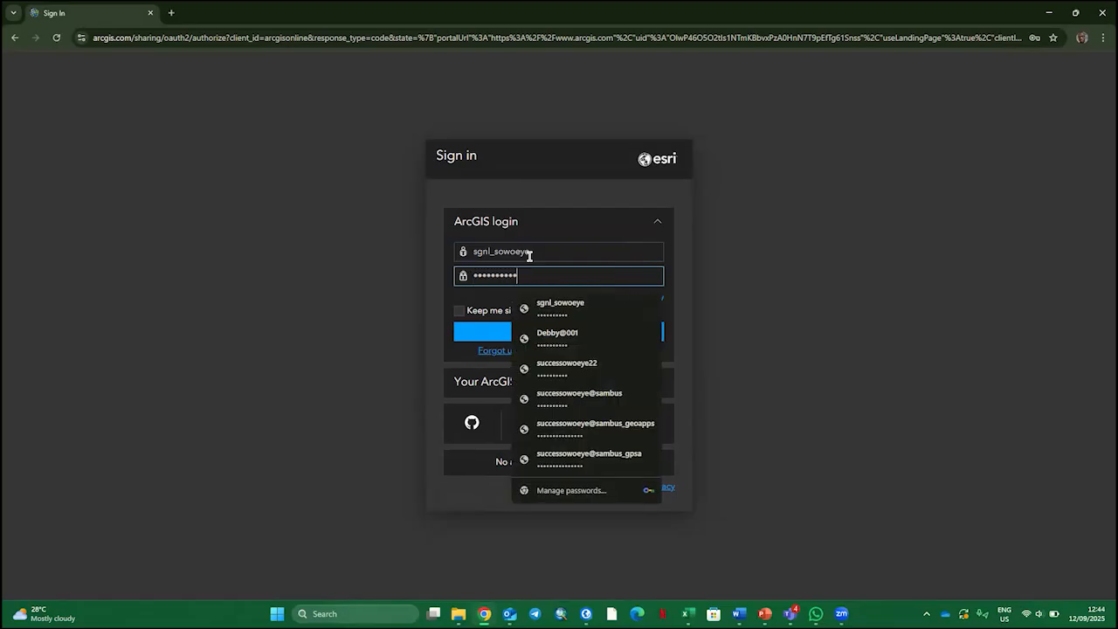
{"action": "left_click", "coordinate": [492, 332]}
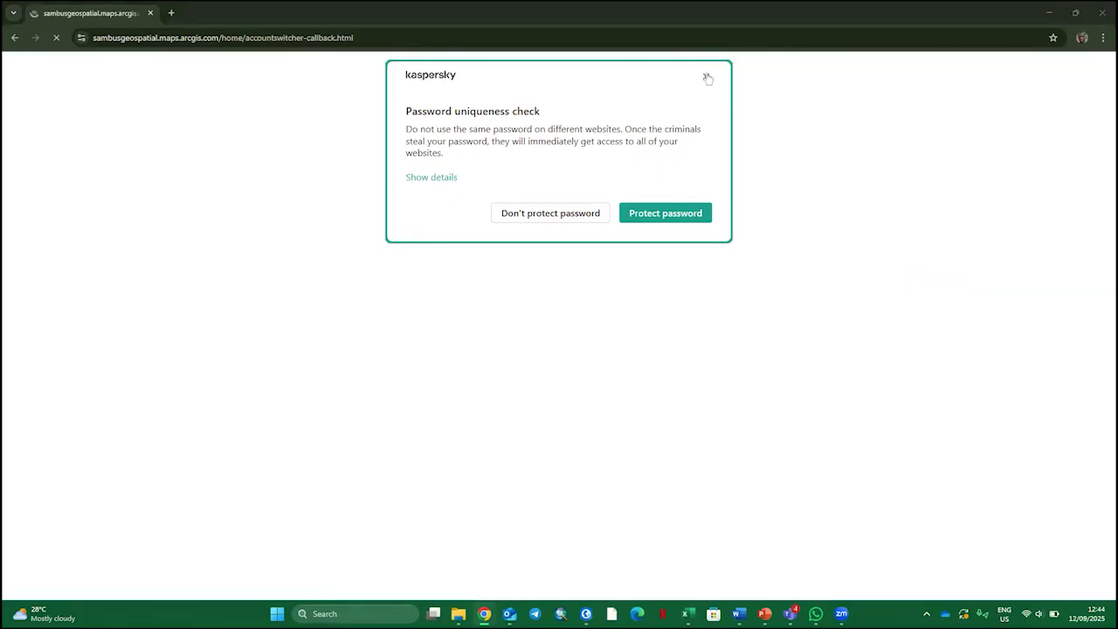
{"action": "left_click", "coordinate": [706, 76]}
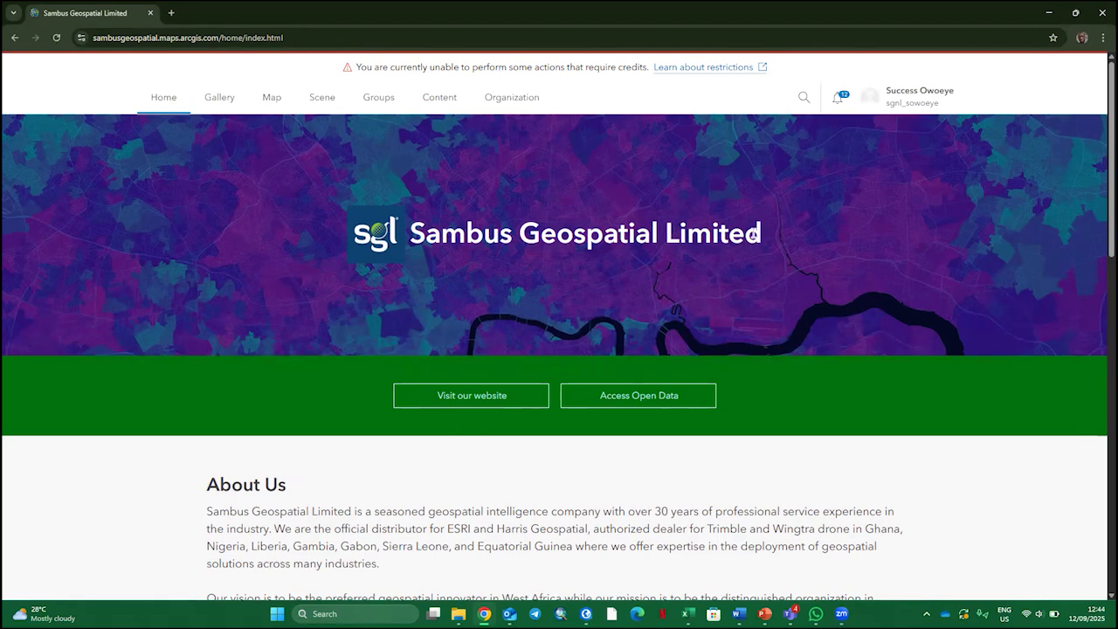
Open the AOI web map's item page from the organization content and open the map in Map Viewer
{"action": "left_click", "coordinate": [439, 97]}
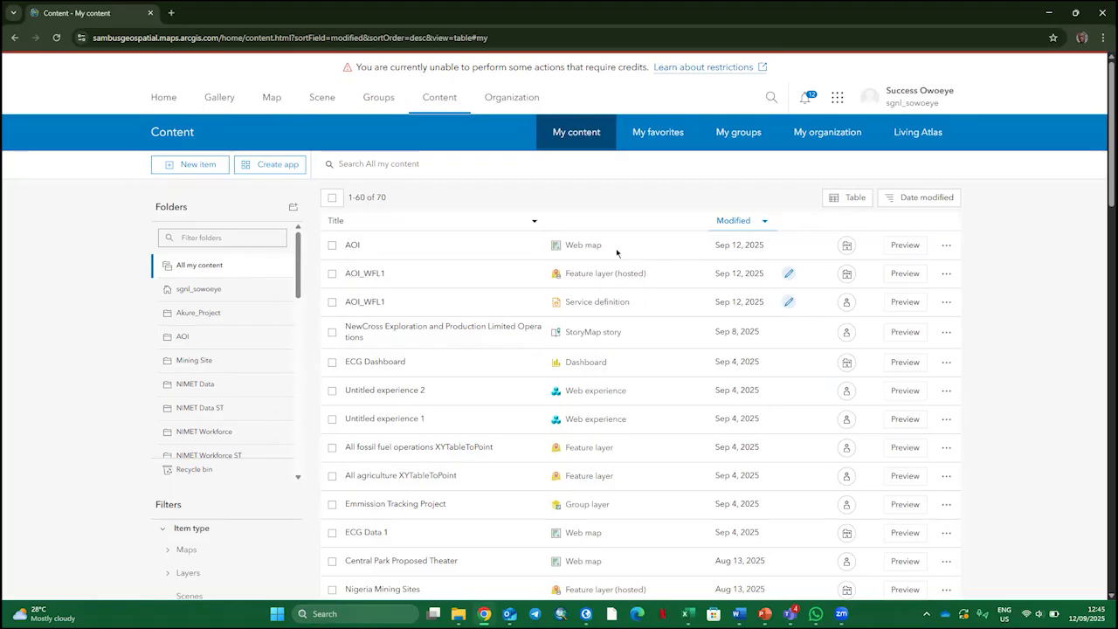
{"action": "left_click", "coordinate": [375, 246]}
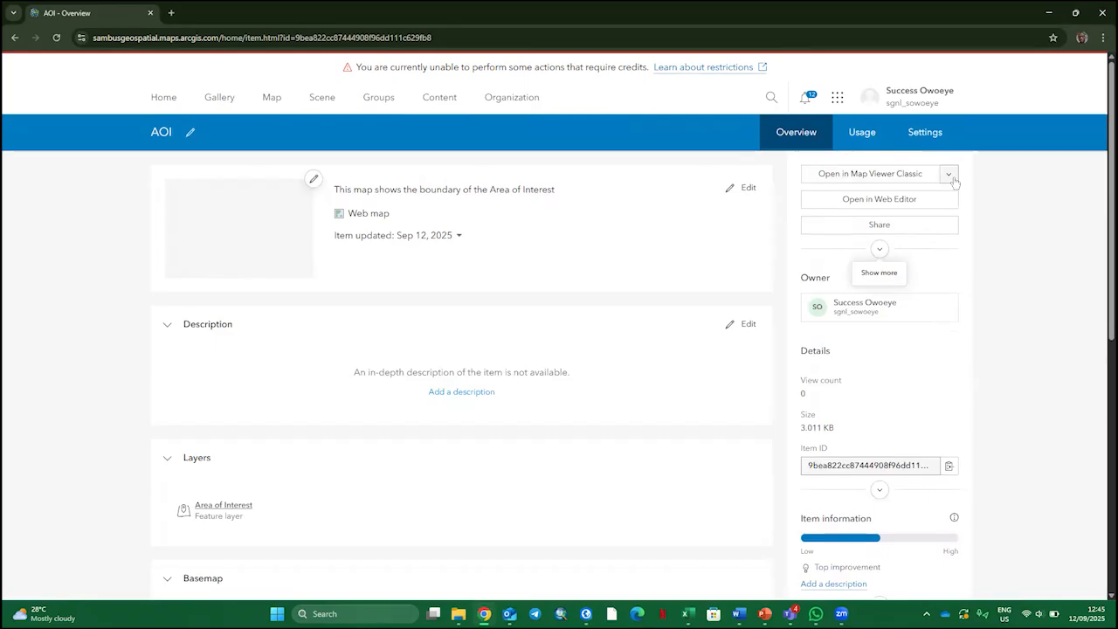
{"action": "left_click", "coordinate": [949, 174]}
{"action": "left_click", "coordinate": [860, 192]}
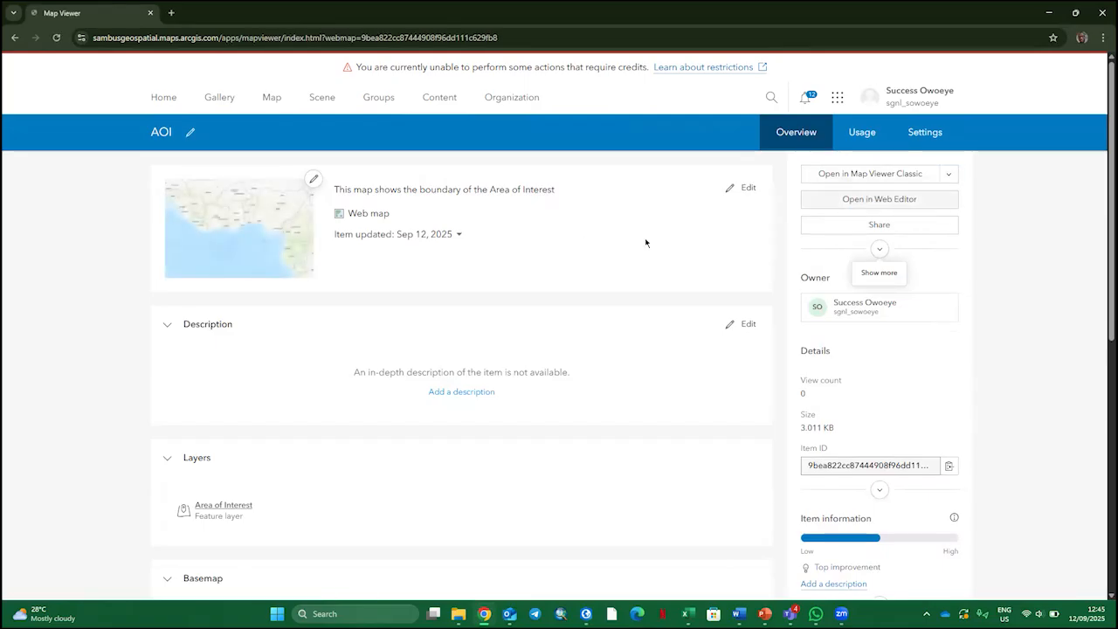
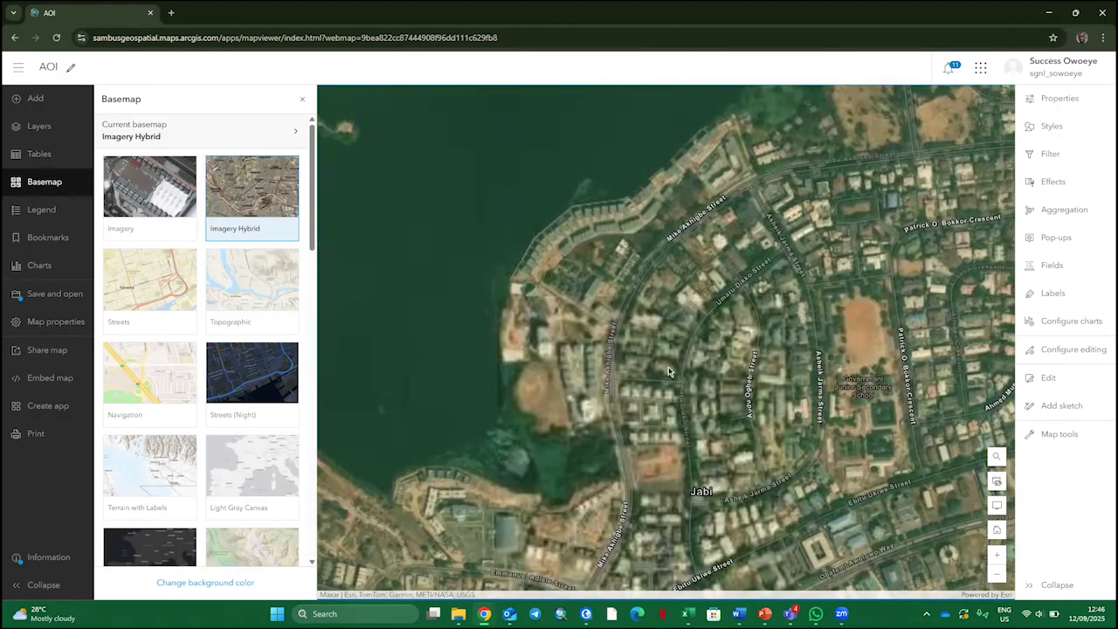
Examine the streets and buildings around Jabi on the Imagery Hybrid basemap
{"action": "left_click_drag", "start_coordinate": [652, 405], "coordinate": [744, 316]}
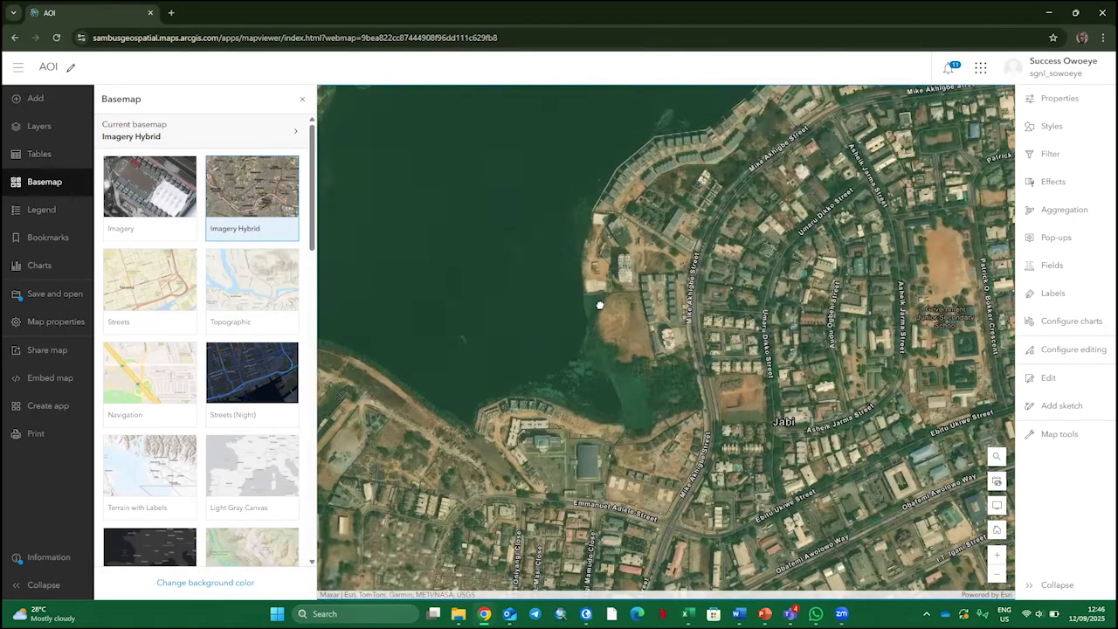
{"action": "left_click_drag", "start_coordinate": [599, 305], "coordinate": [591, 292]}
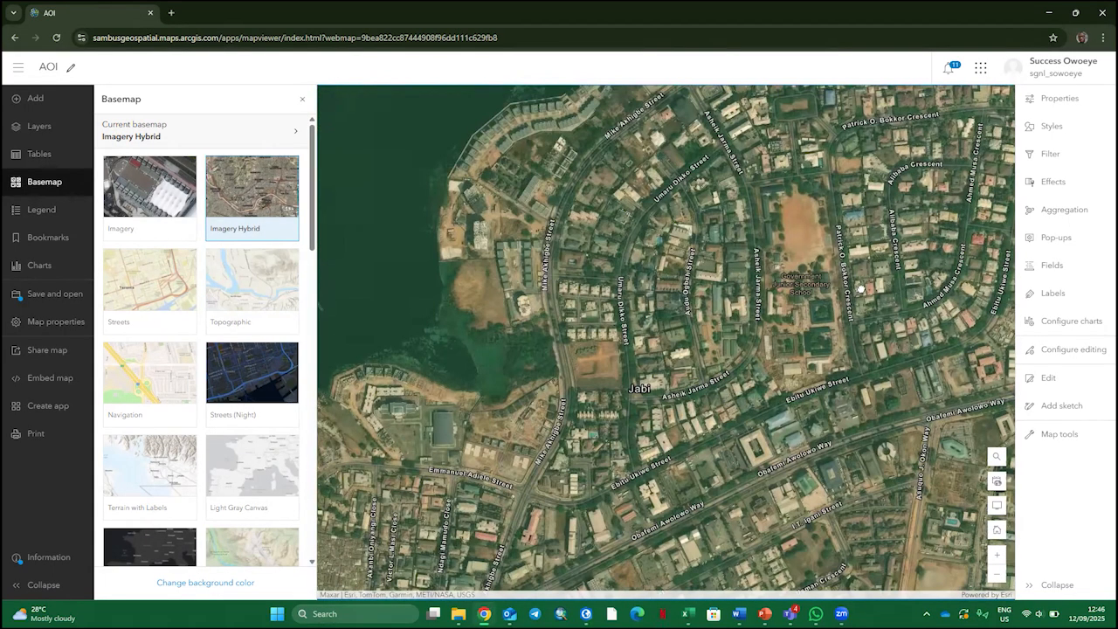
{"action": "scroll", "coordinate": [794, 286], "scroll_direction": "up", "scroll_amount": 2}
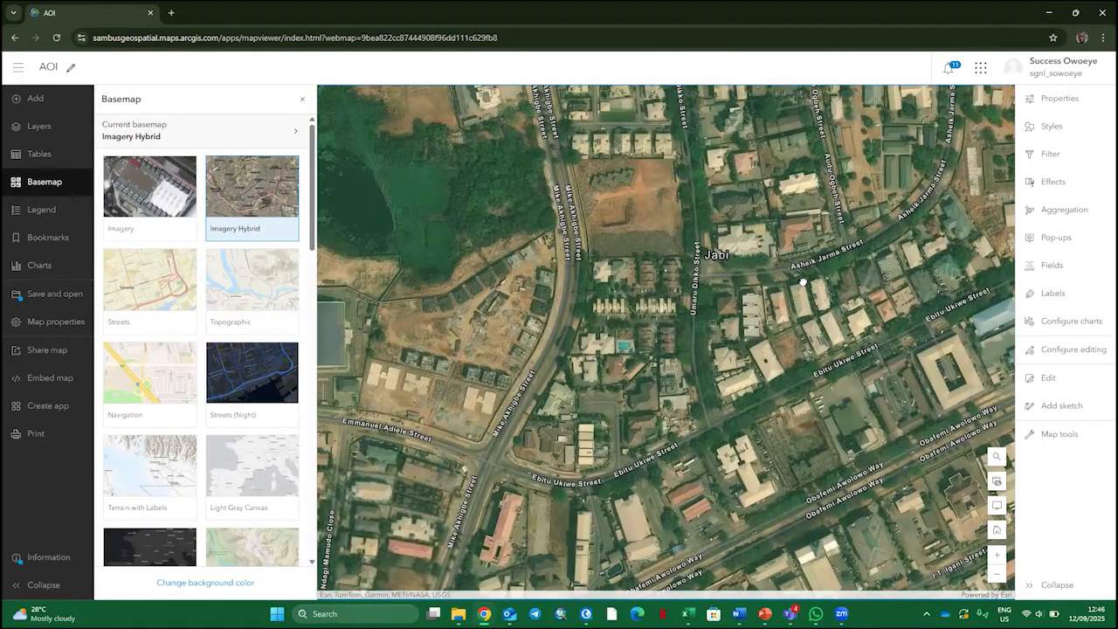
{"action": "left_click_drag", "start_coordinate": [833, 307], "coordinate": [701, 312]}
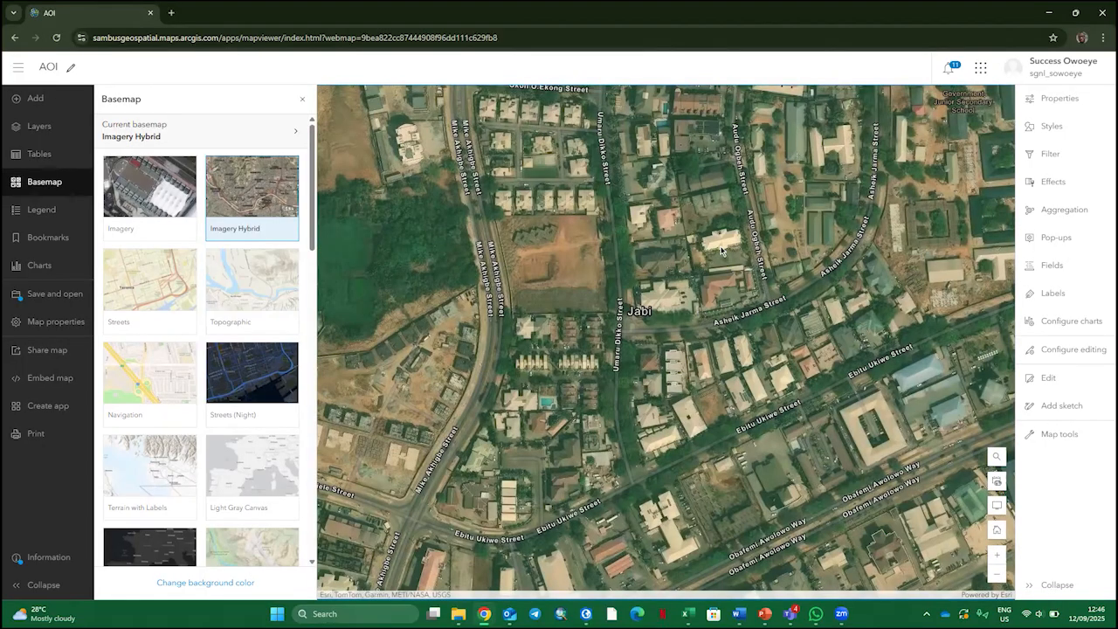
{"action": "scroll", "coordinate": [674, 406], "scroll_direction": "down", "scroll_amount": 1}
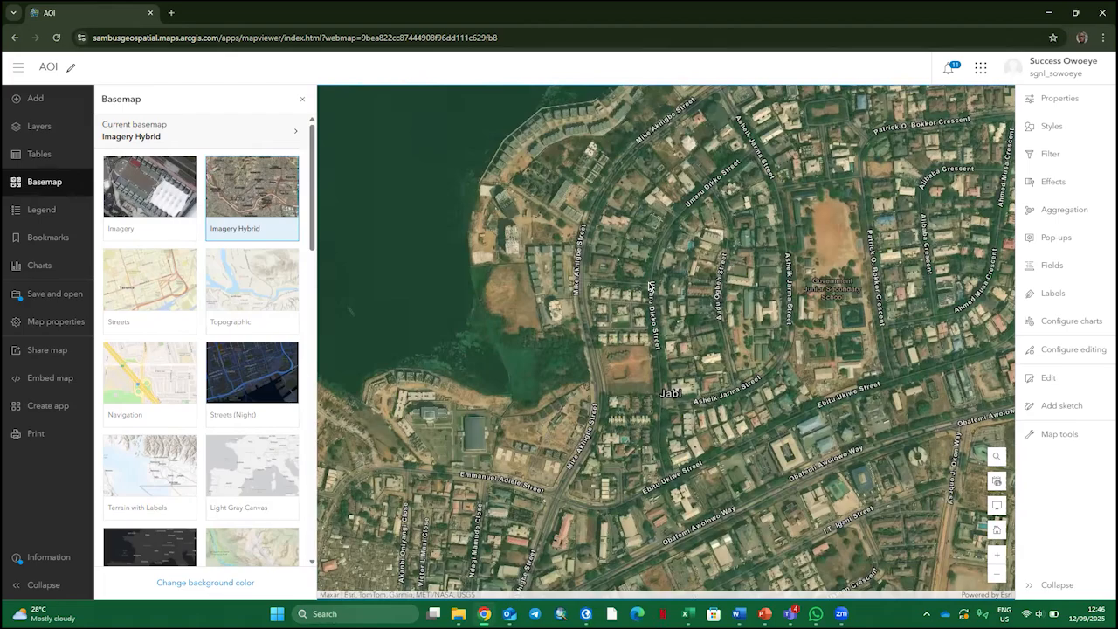
{"action": "scroll", "coordinate": [614, 153], "scroll_direction": "up", "scroll_amount": 1}
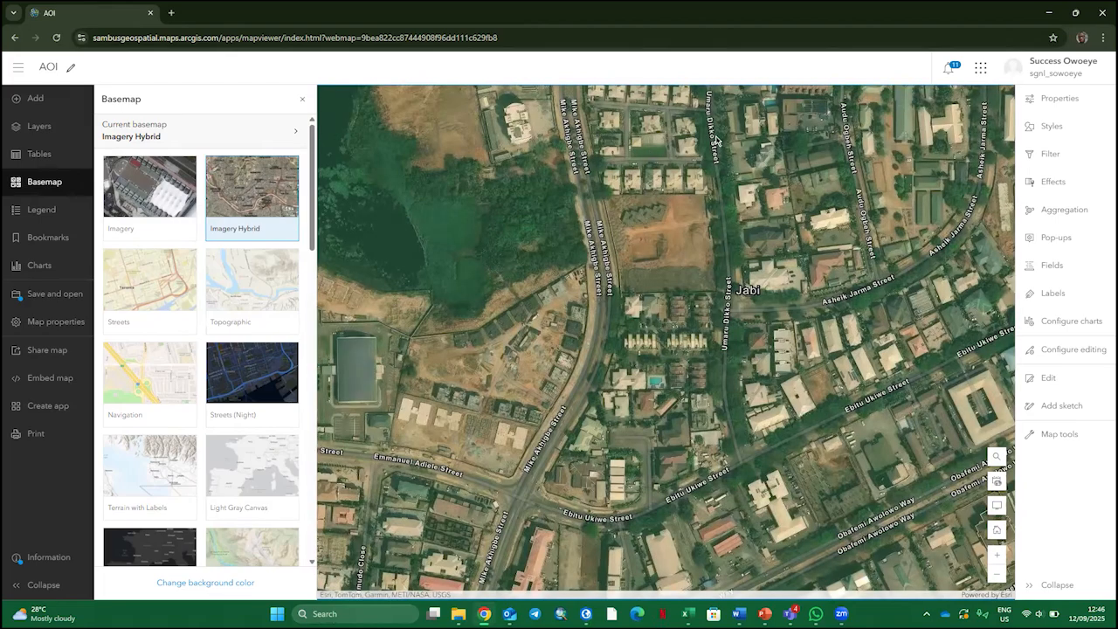
{"action": "left_click_drag", "start_coordinate": [661, 209], "coordinate": [659, 228]}
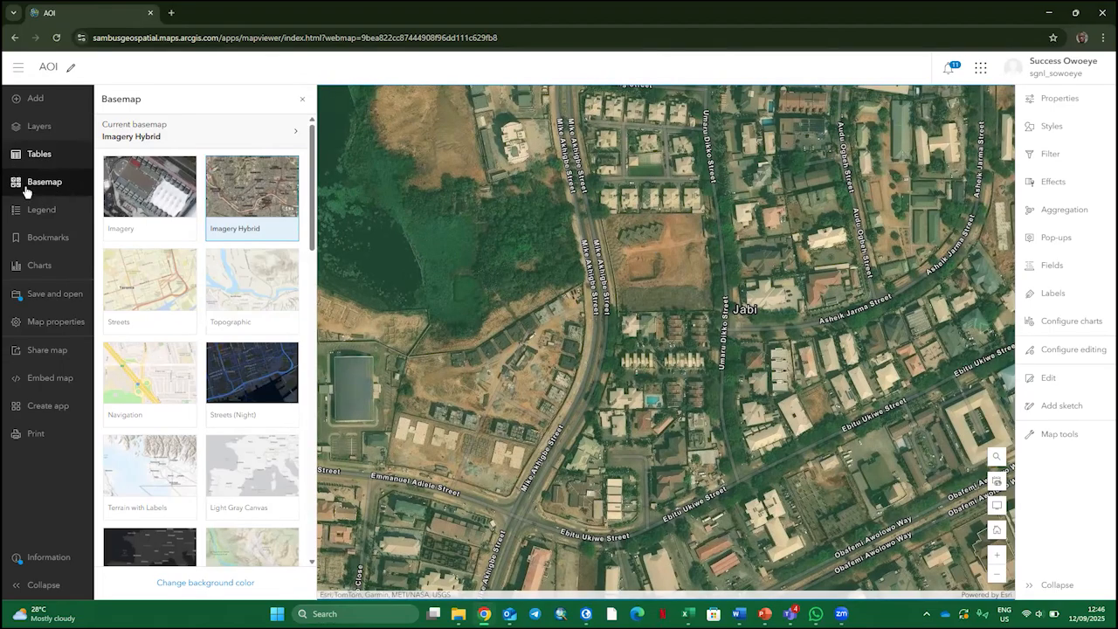
Display the attribute table of the Area of Interest layer
{"action": "left_click", "coordinate": [29, 186]}
{"action": "left_click", "coordinate": [40, 125]}
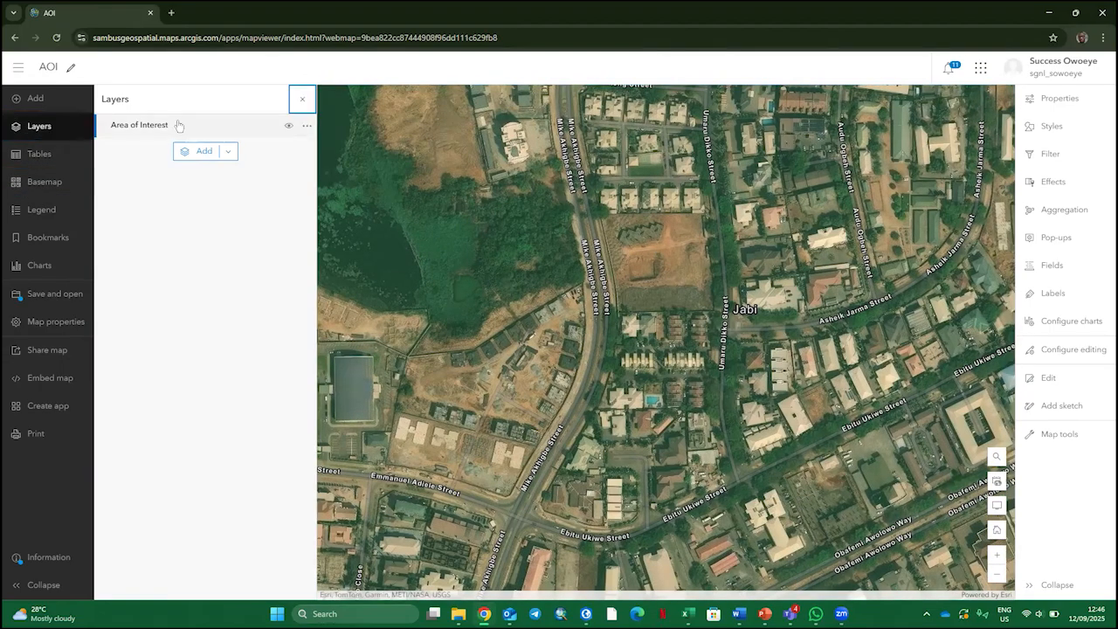
{"action": "left_click", "coordinate": [307, 126]}
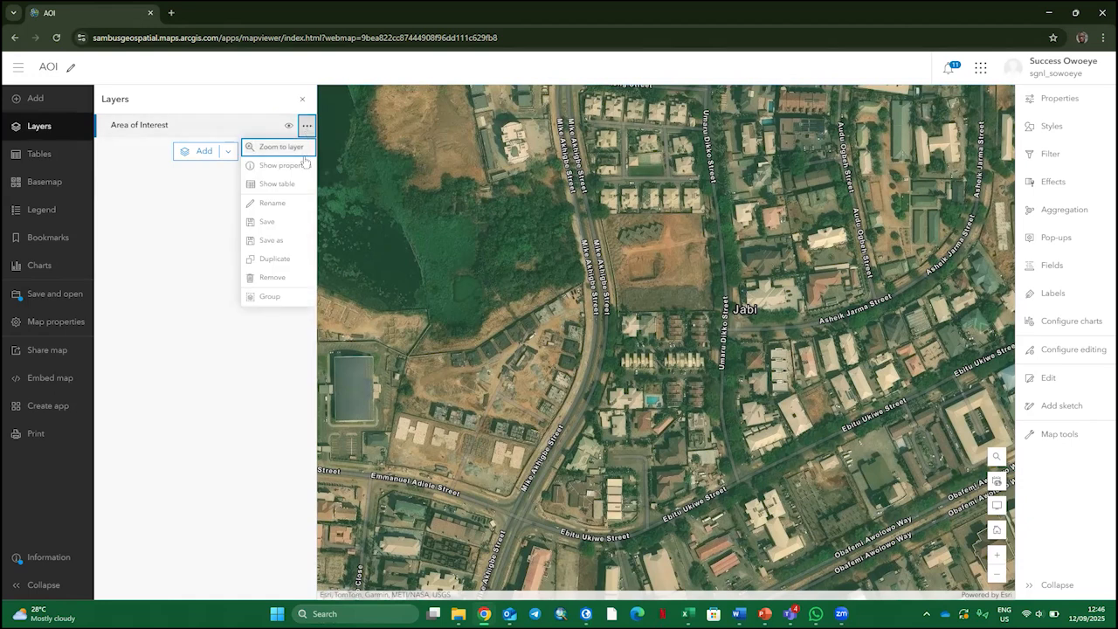
{"action": "left_click", "coordinate": [291, 185]}
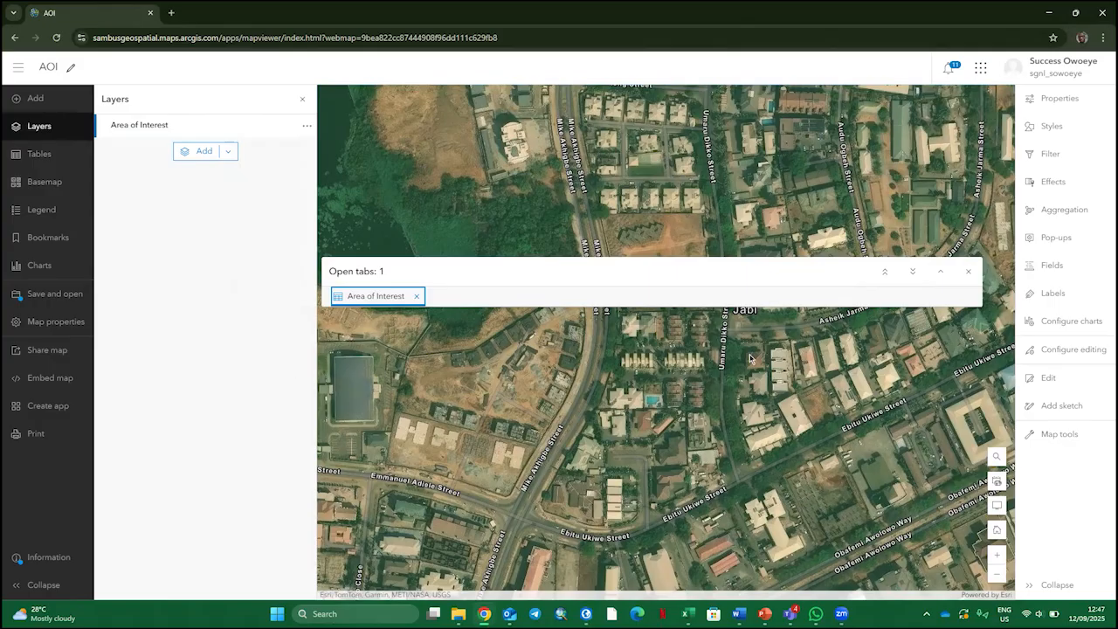
Remove the OBJECTID, GlobalID, Shape__Area and Shape__Length fields from the Area of Interest layer's pop-up
{"action": "left_click", "coordinate": [1066, 239]}
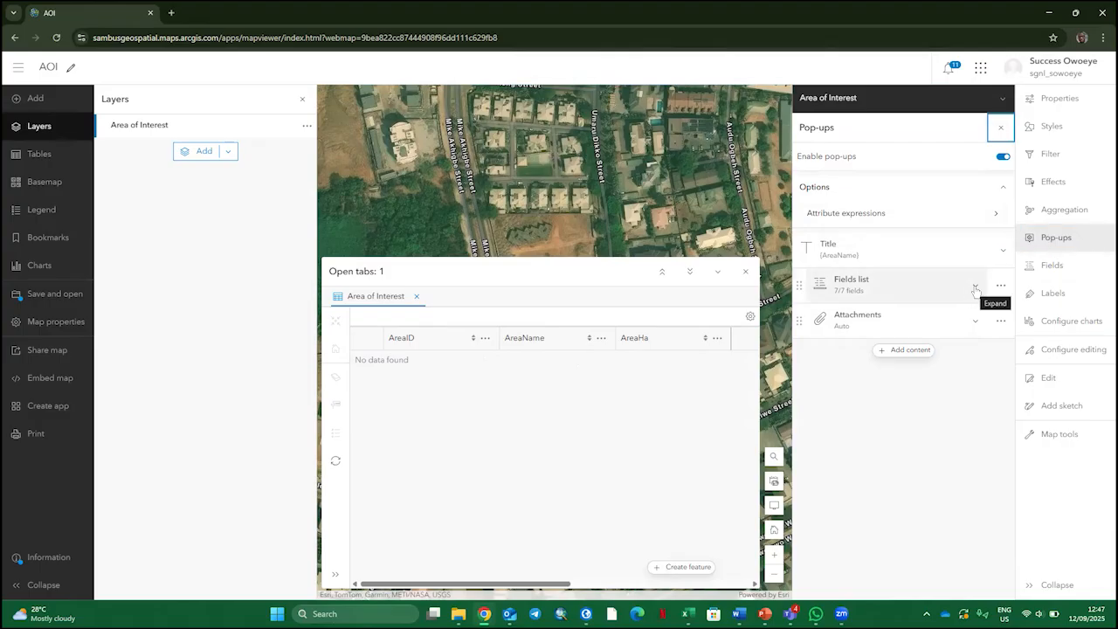
{"action": "left_click", "coordinate": [974, 289]}
{"action": "scroll", "coordinate": [918, 353], "scroll_direction": "down", "scroll_amount": 1}
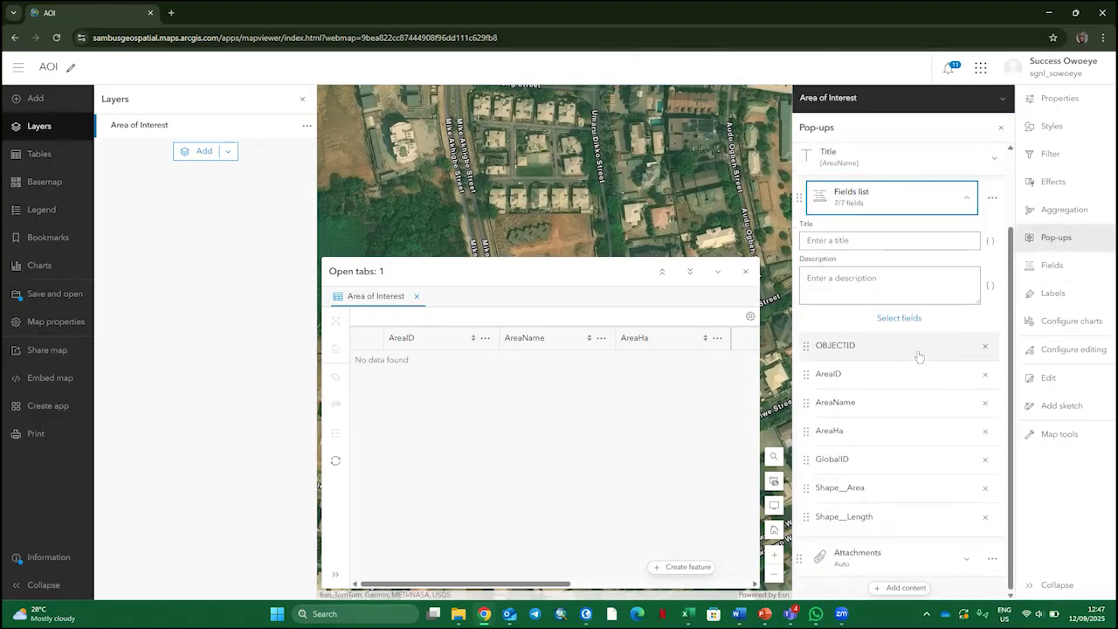
{"action": "left_click", "coordinate": [984, 349]}
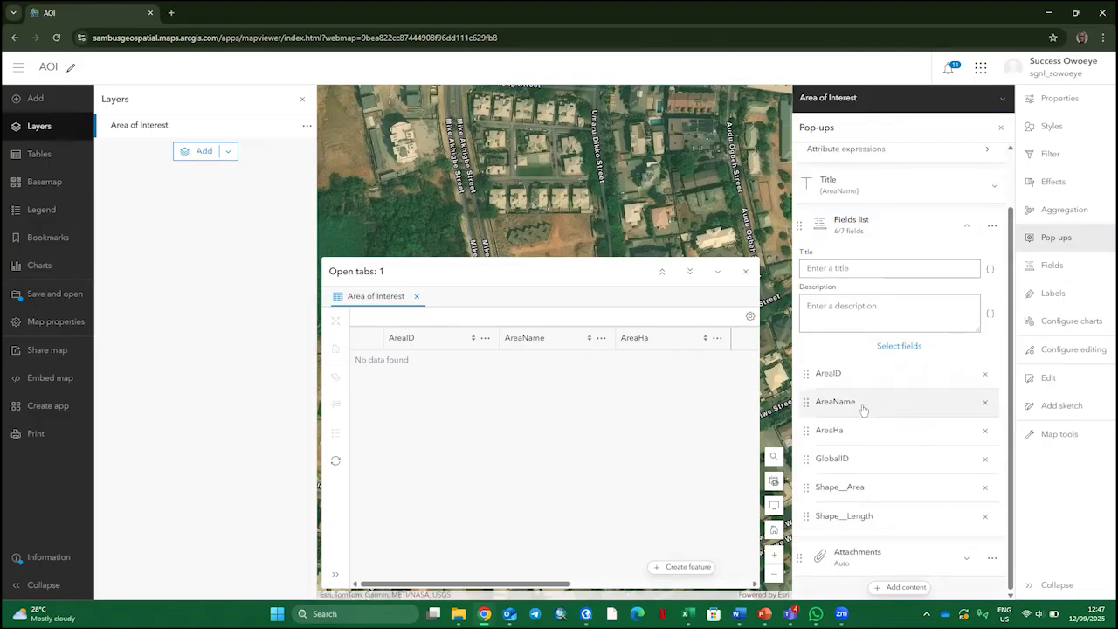
{"action": "left_click", "coordinate": [984, 457]}
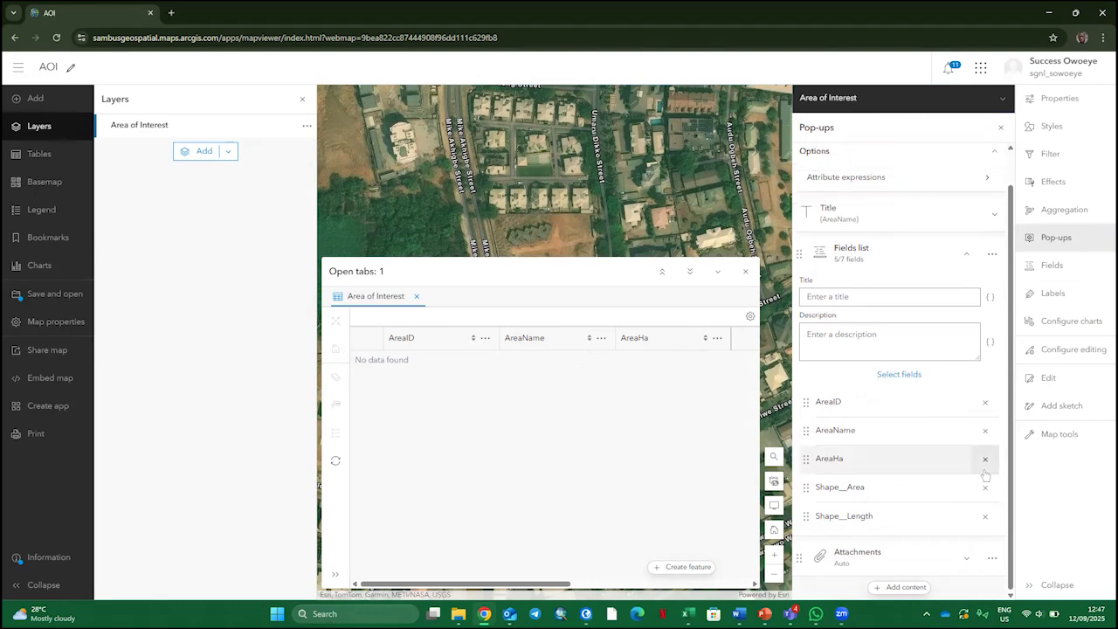
{"action": "left_click", "coordinate": [985, 486]}
{"action": "left_click", "coordinate": [985, 515]}
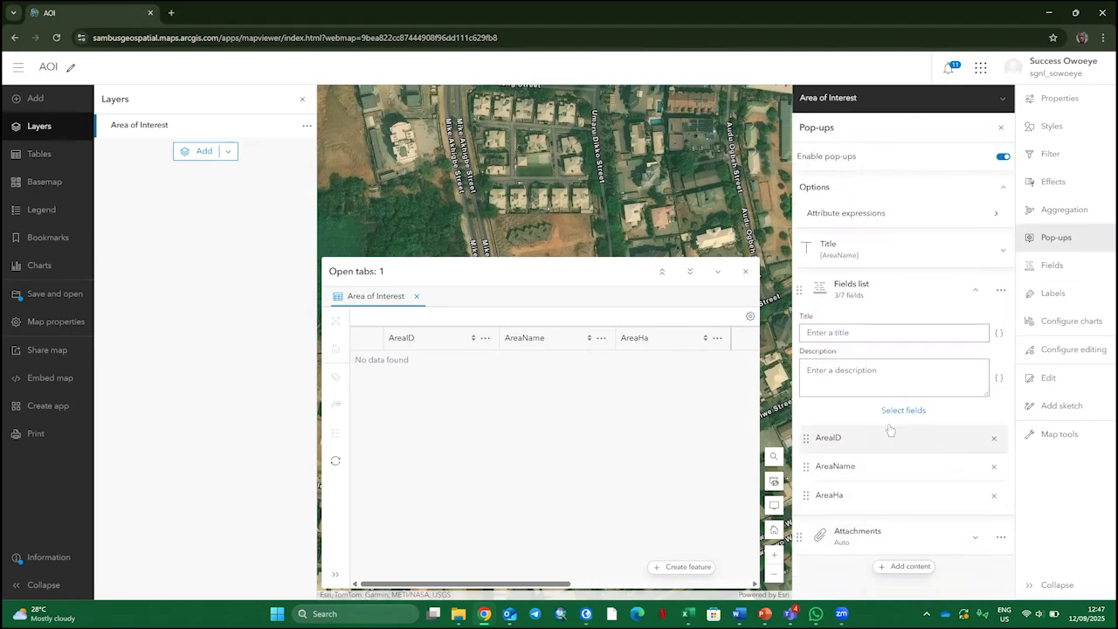
Title the attachments section of the Area of Interest pop-up "Take a photo" and collapse its settings
{"action": "left_click", "coordinate": [976, 539]}
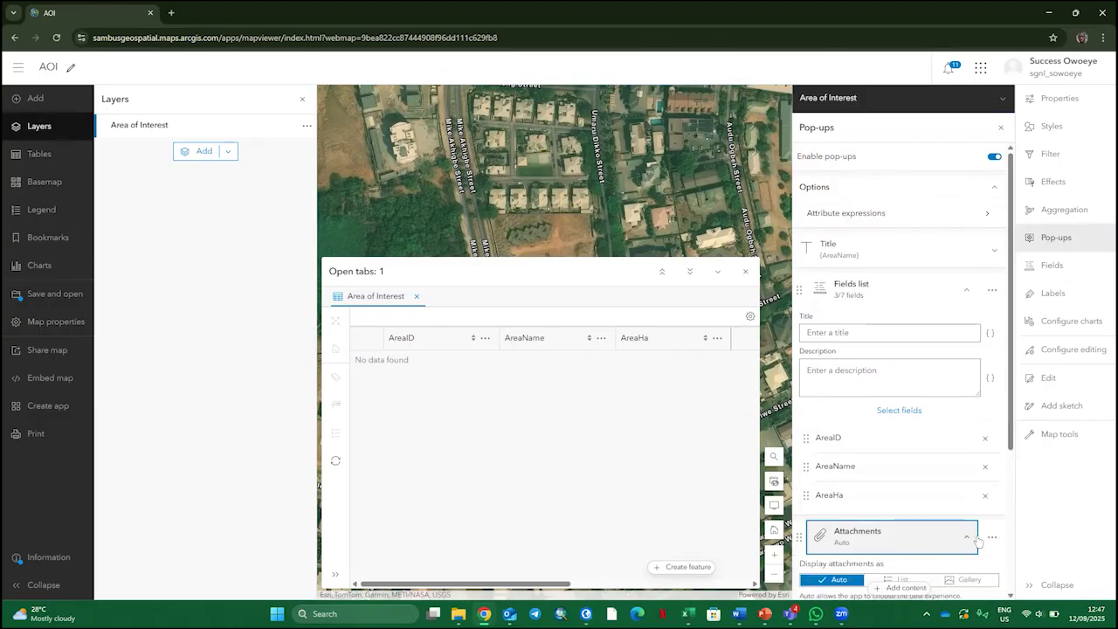
{"action": "scroll", "coordinate": [906, 394], "scroll_direction": "down", "scroll_amount": 3}
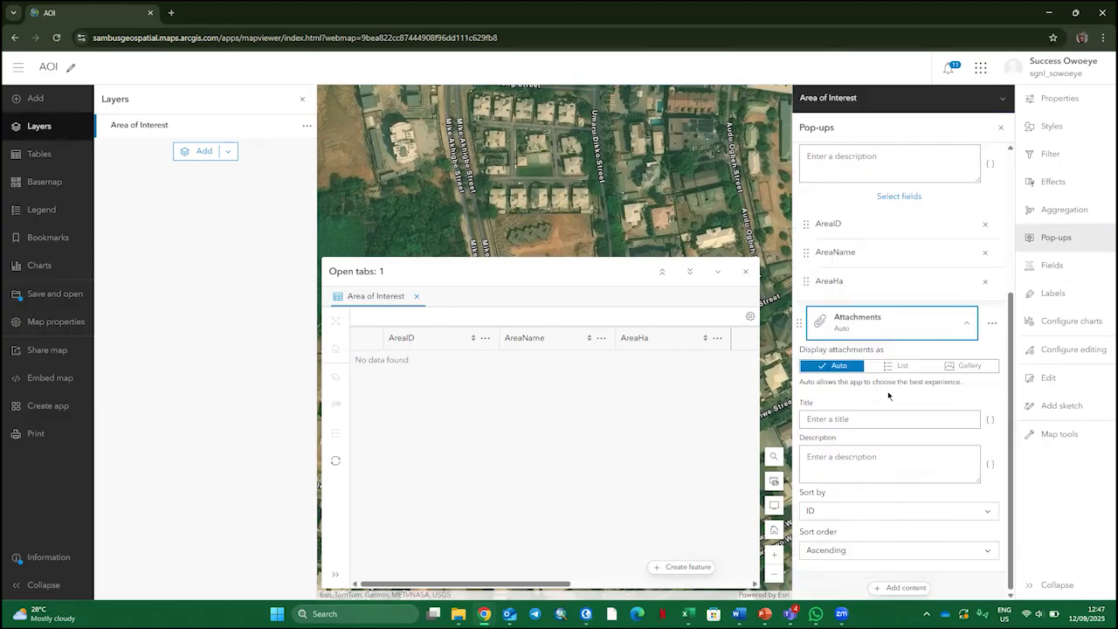
{"action": "left_click", "coordinate": [860, 421]}
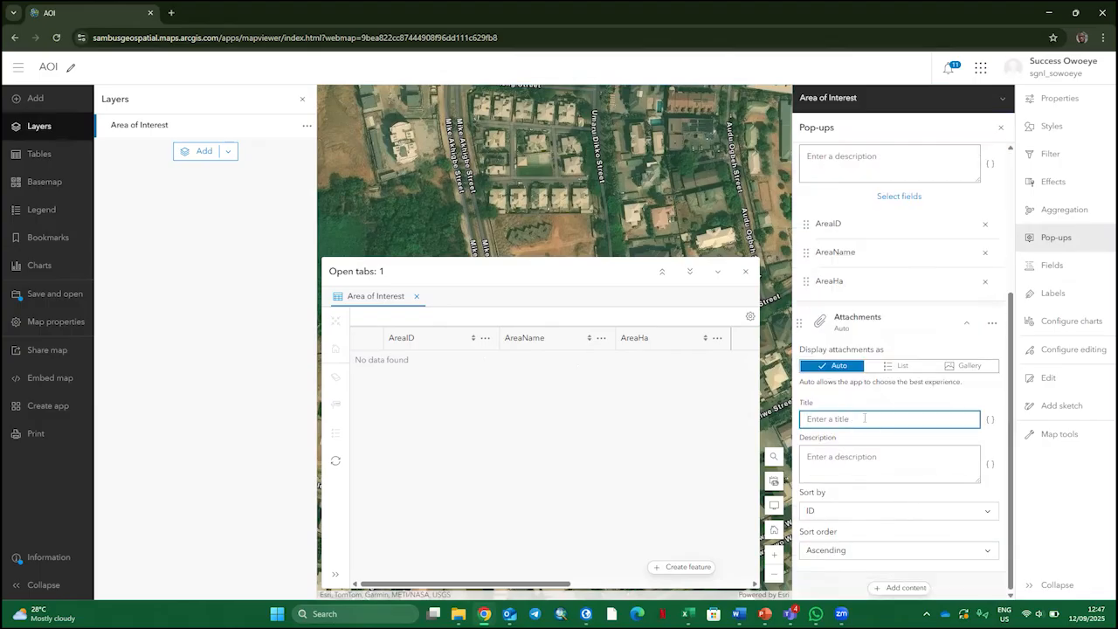
{"action": "type", "text": "Take"}
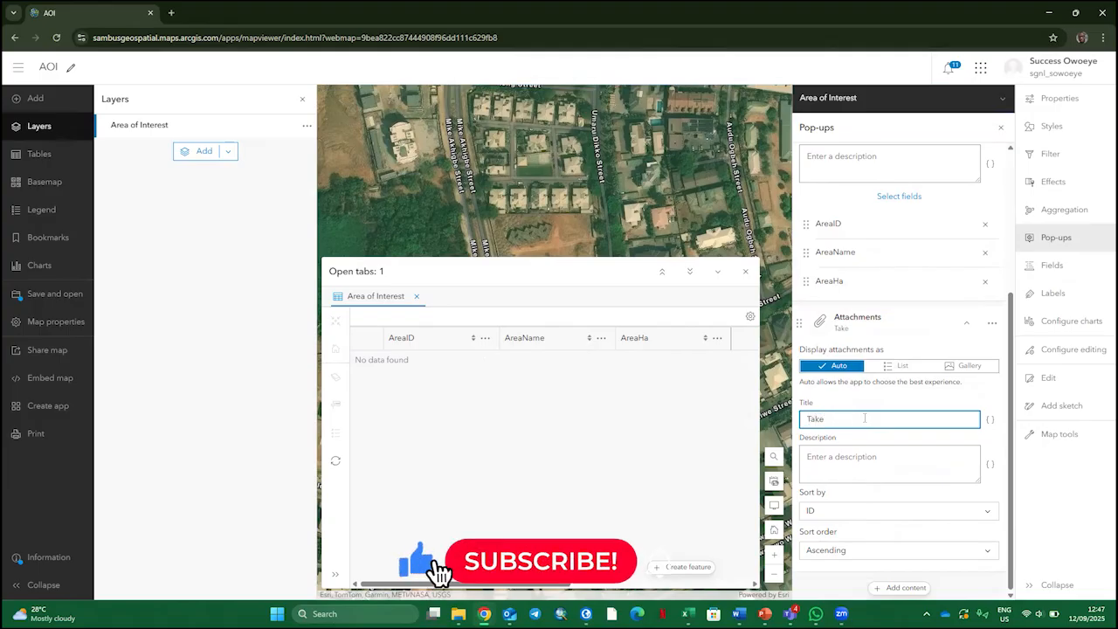
{"action": "type", "text": " a "}
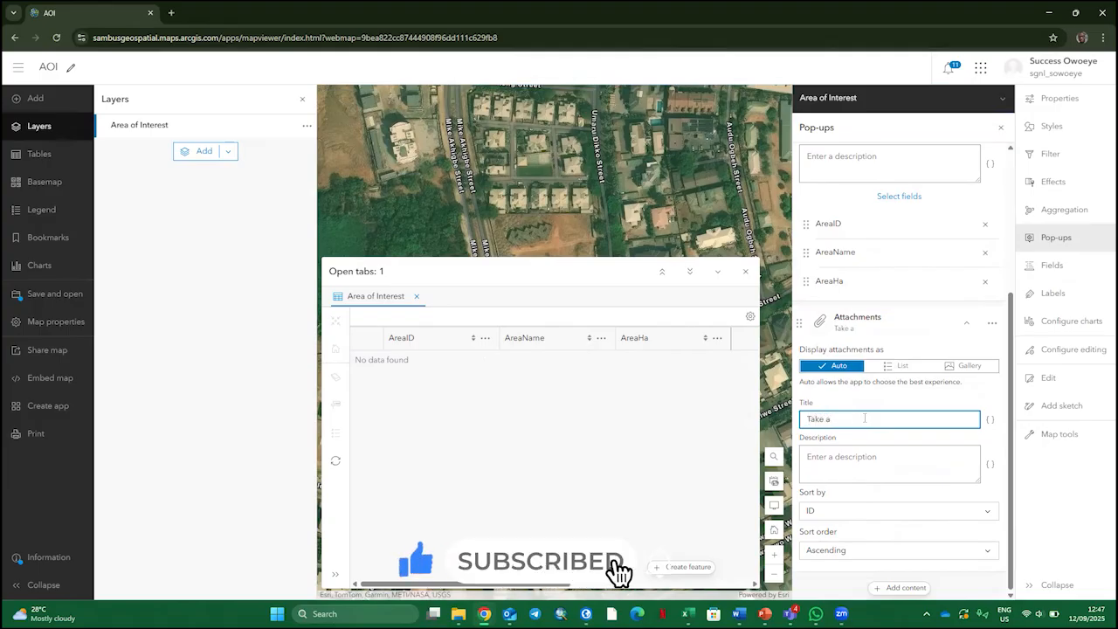
{"action": "type", "text": "photo"}
{"action": "left_click", "coordinate": [830, 464]}
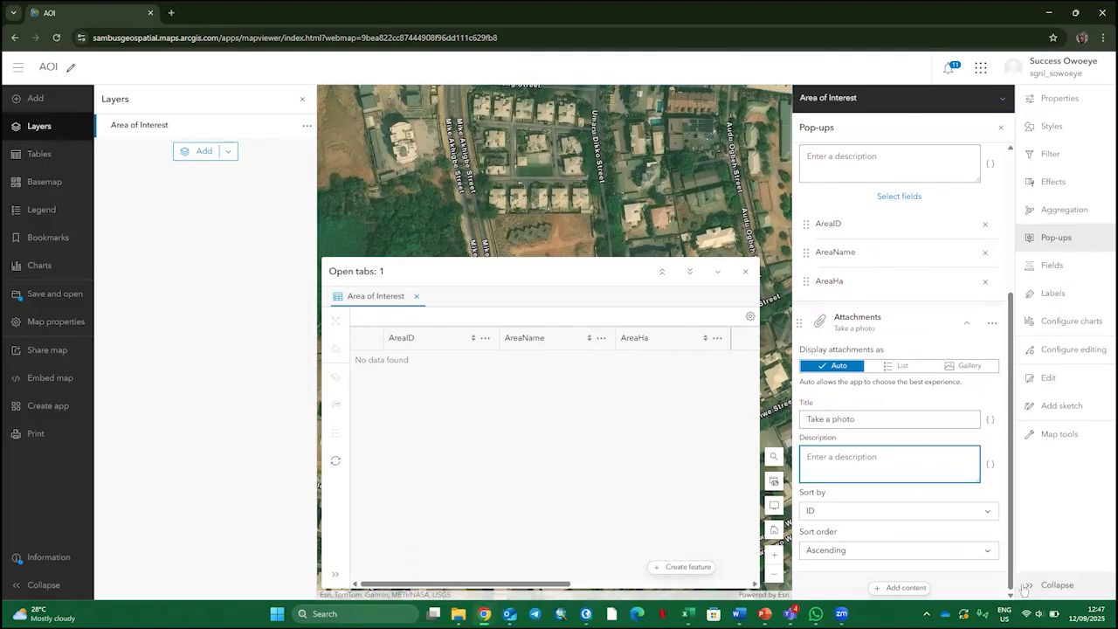
{"action": "scroll", "coordinate": [931, 419], "scroll_direction": "up", "scroll_amount": 3}
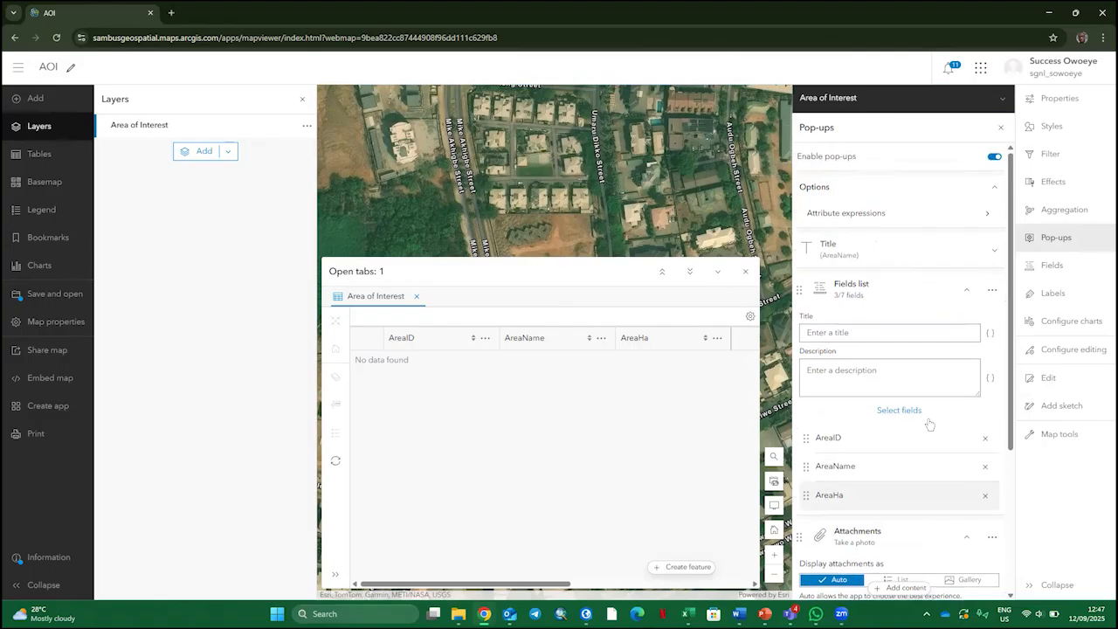
{"action": "scroll", "coordinate": [931, 419], "scroll_direction": "down", "scroll_amount": 3}
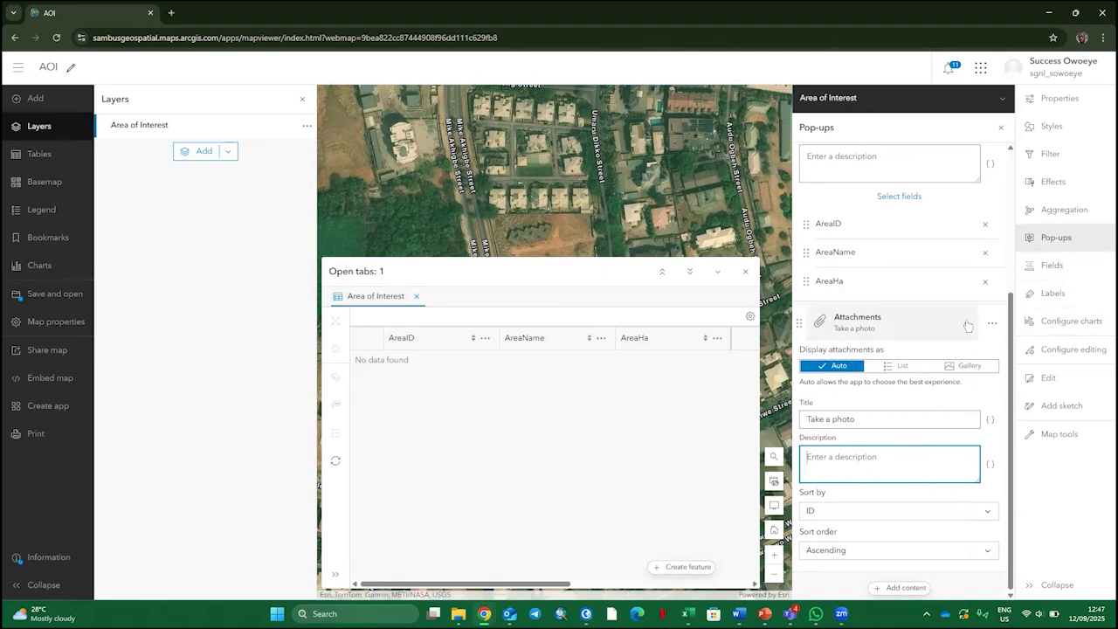
{"action": "left_click", "coordinate": [831, 325]}
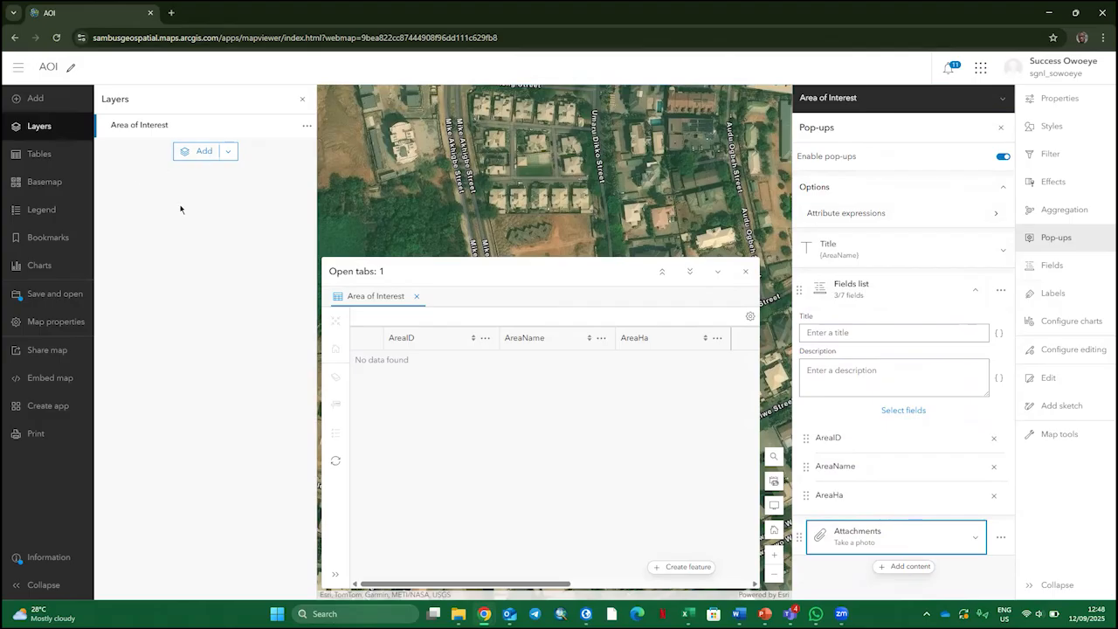
Close the pop-up settings and view the style settings of the Area of Interest layer
{"action": "left_click", "coordinate": [1003, 100]}
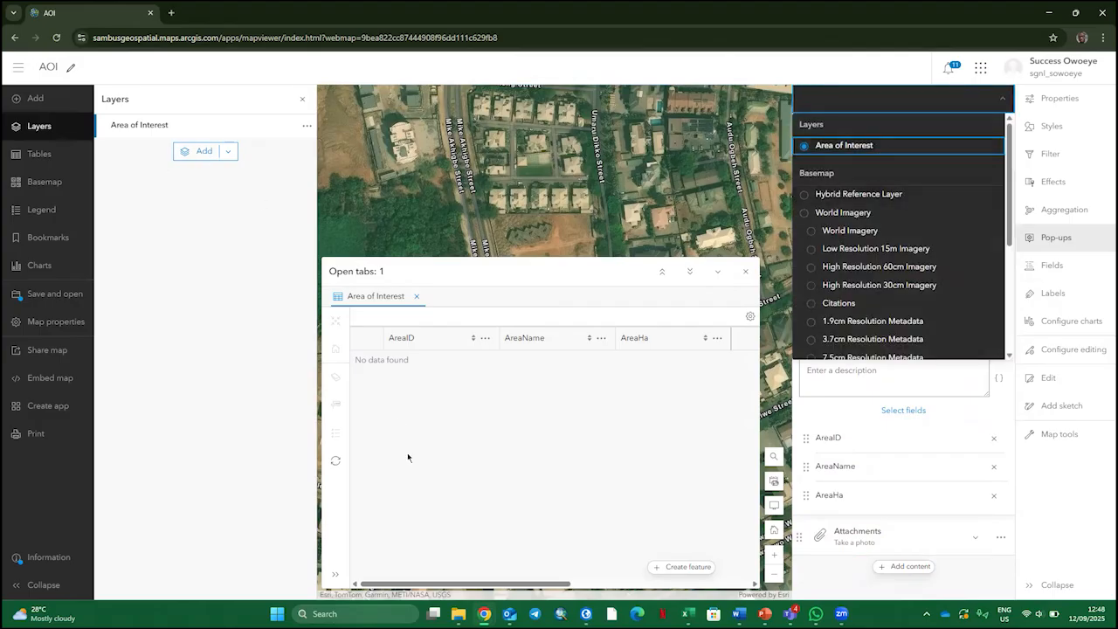
{"action": "left_click", "coordinate": [517, 489]}
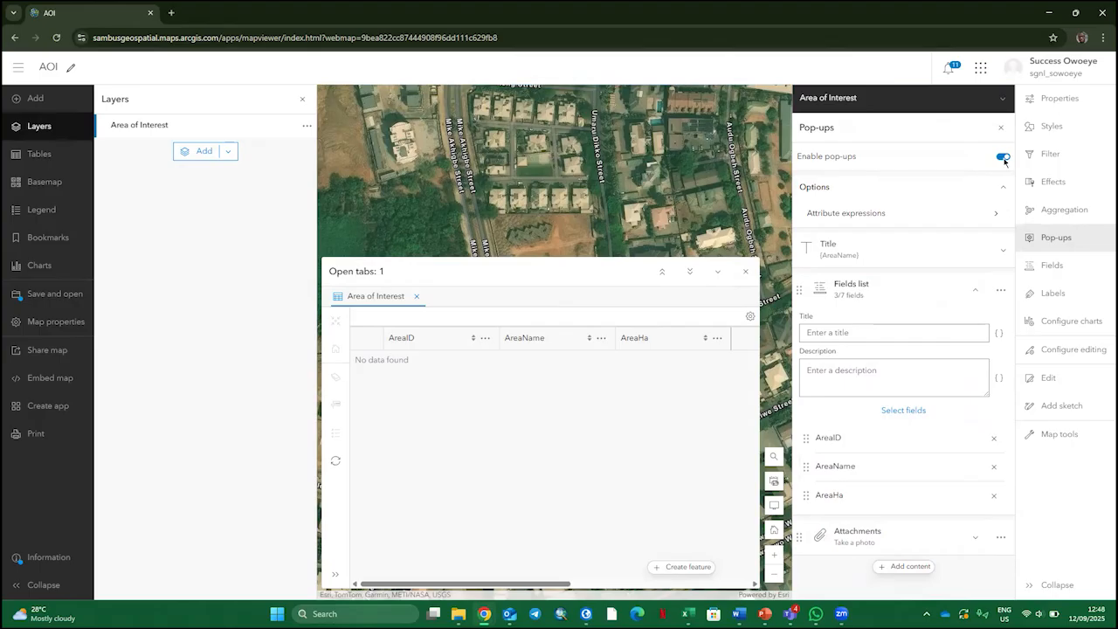
{"action": "left_click", "coordinate": [1001, 129]}
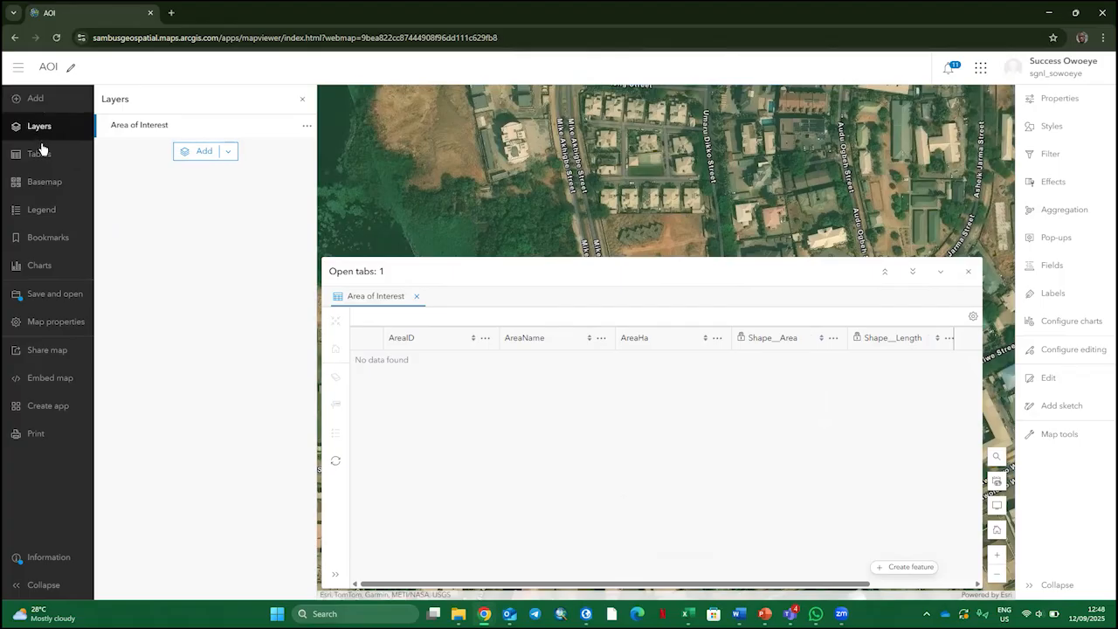
{"action": "left_click", "coordinate": [1054, 126]}
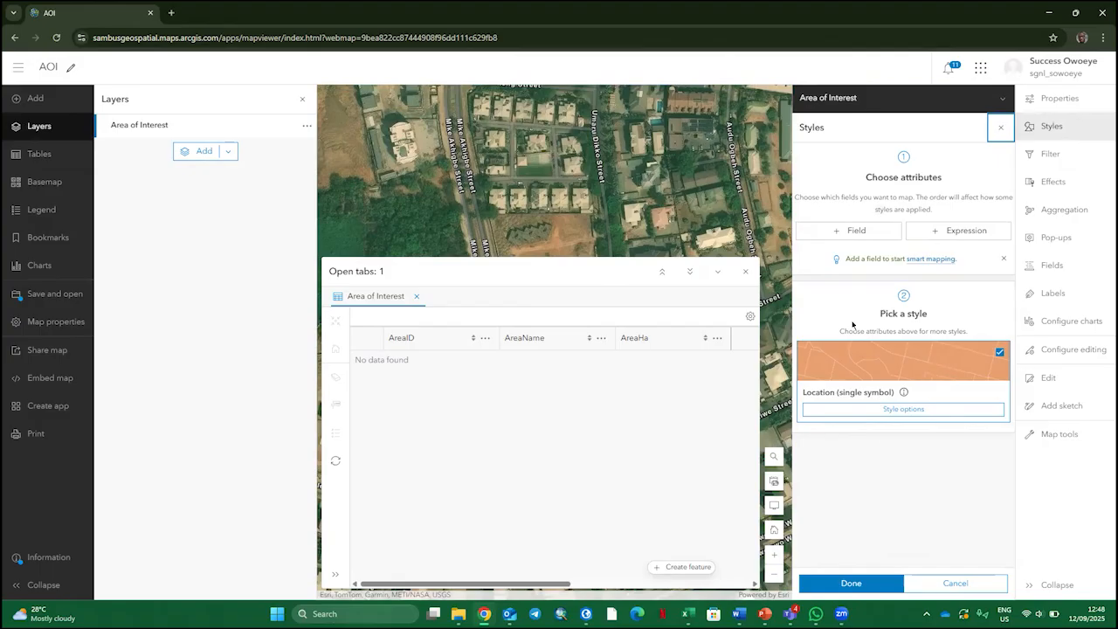
{"action": "left_click", "coordinate": [1001, 129]}
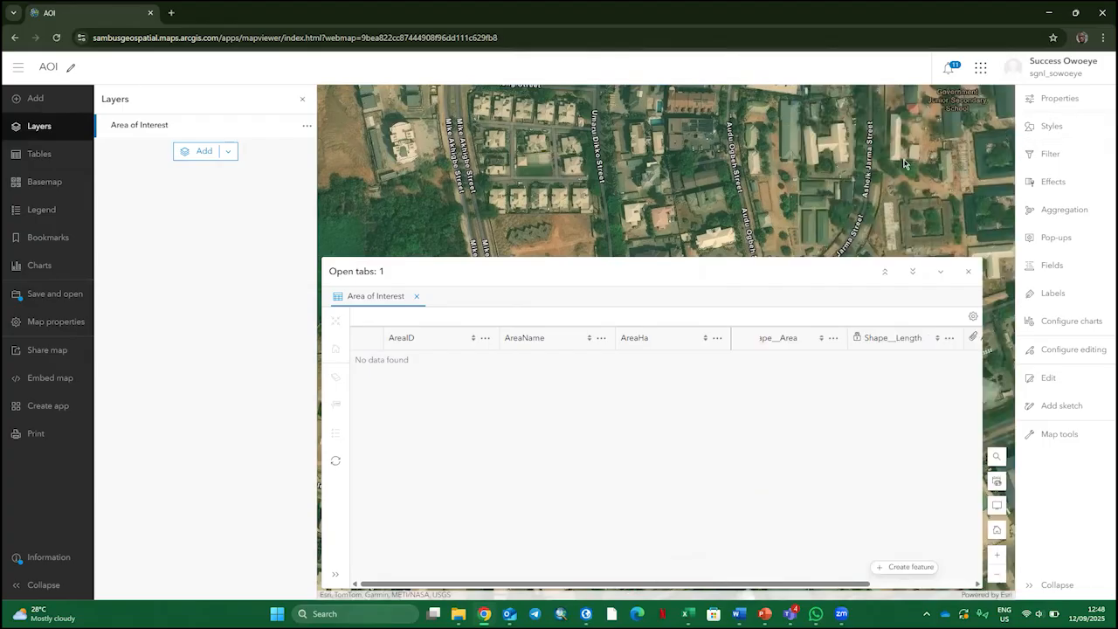
Close the Area of Interest attribute table and save the AOI web map
{"action": "left_click", "coordinate": [969, 273]}
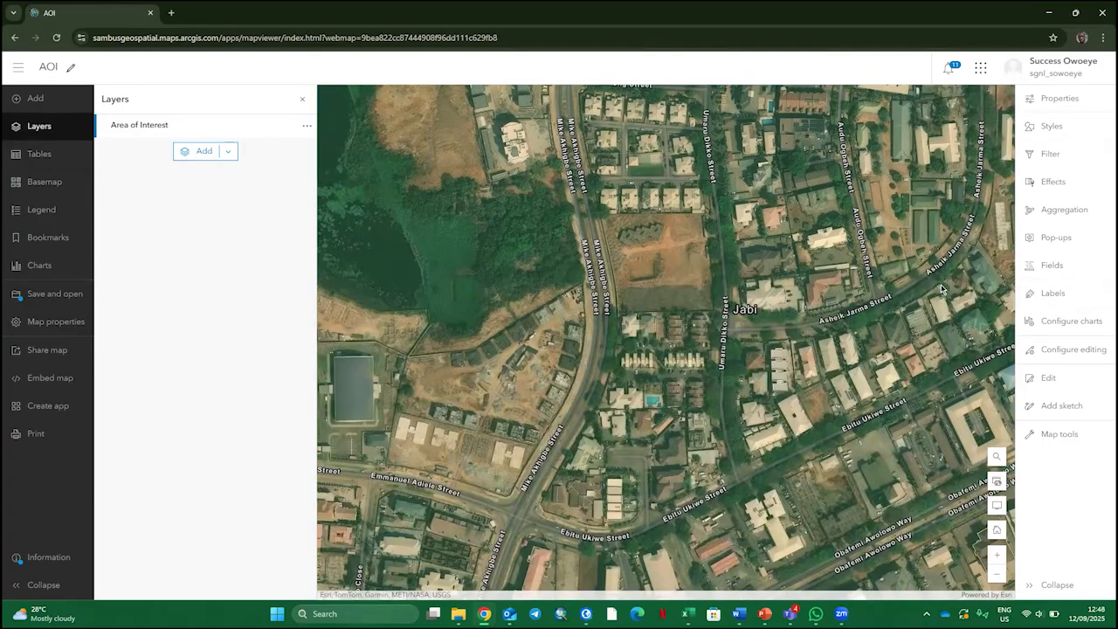
{"action": "left_click", "coordinate": [39, 295]}
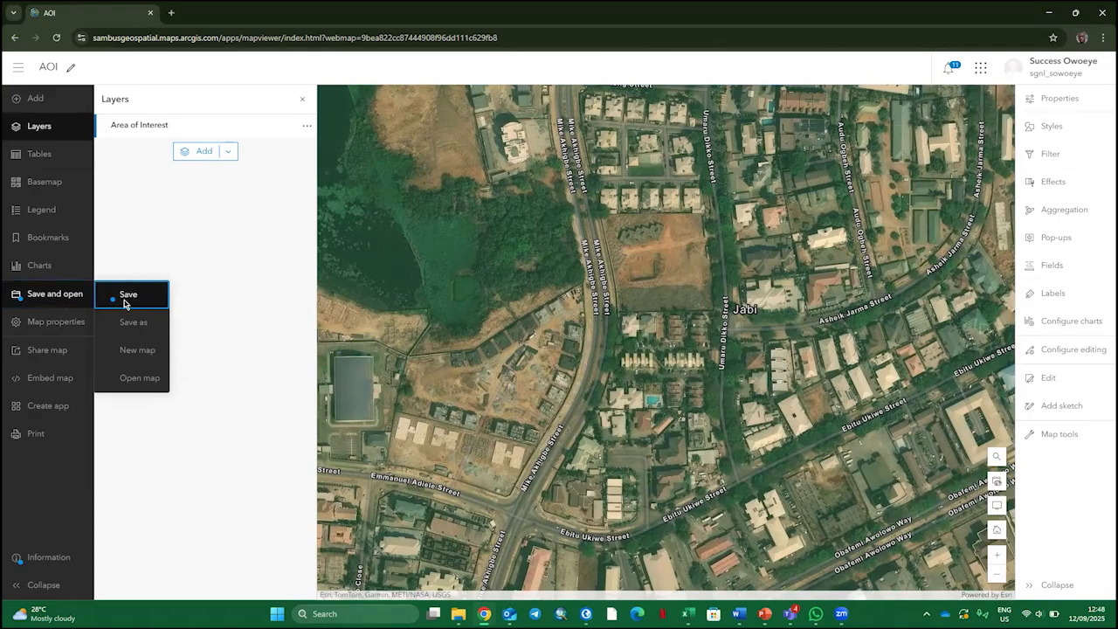
{"action": "left_click", "coordinate": [126, 299]}
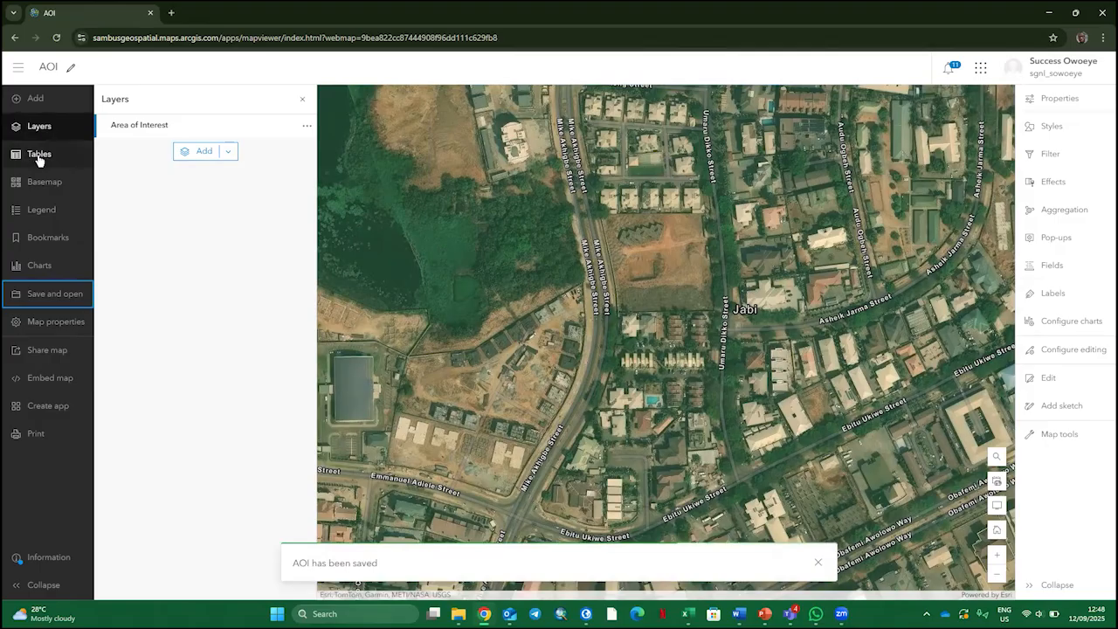
View the map's legend and the options available for the Area of Interest layer
{"action": "left_click", "coordinate": [36, 214]}
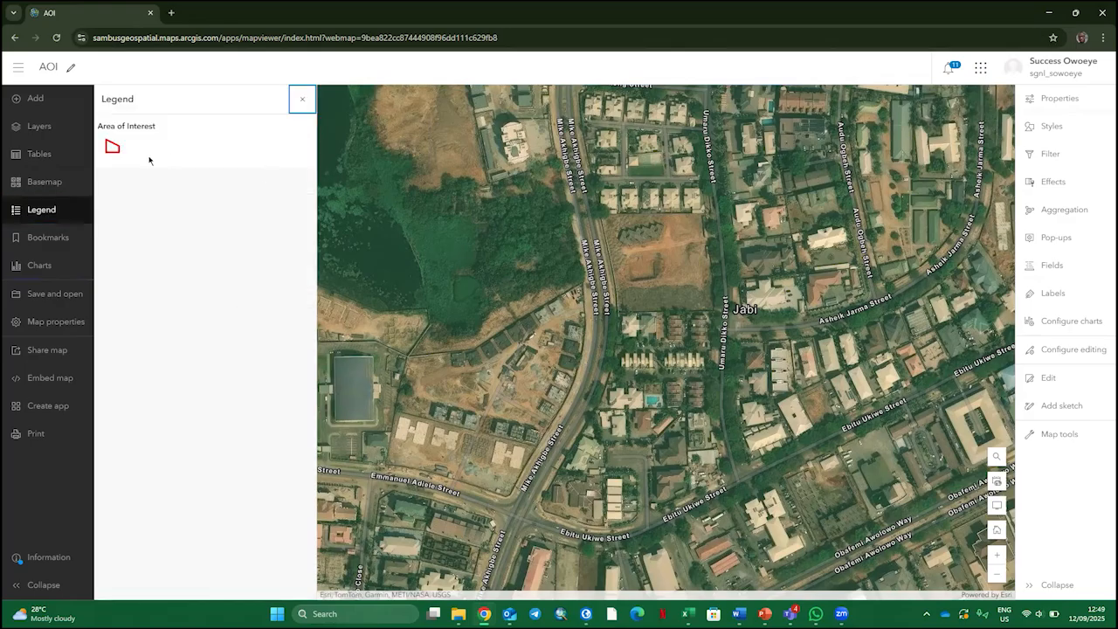
{"action": "left_click", "coordinate": [46, 128]}
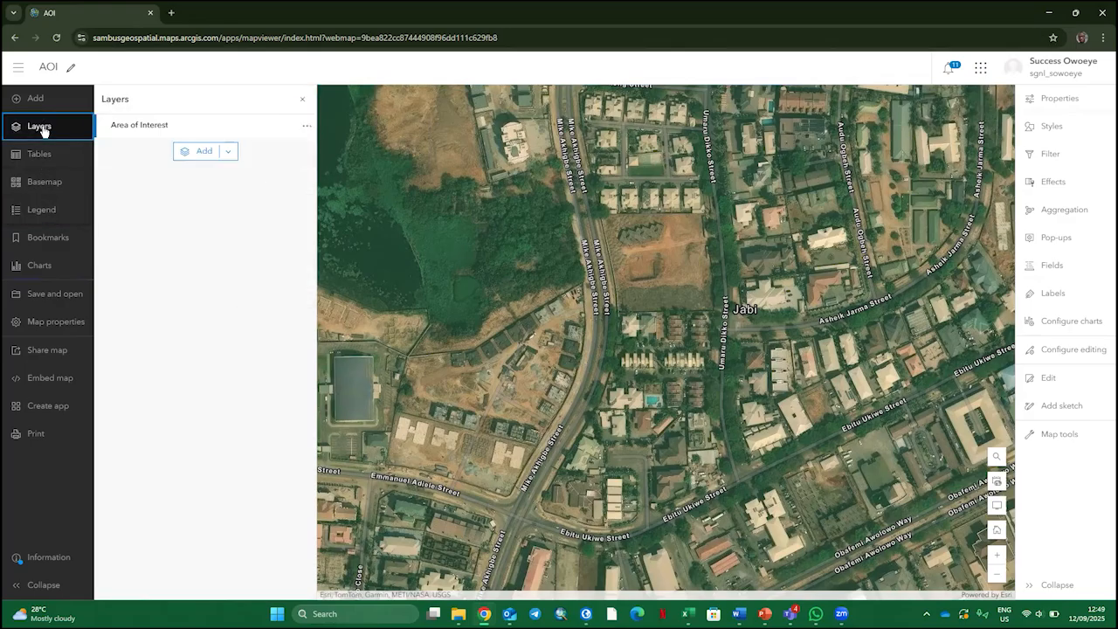
{"action": "left_click", "coordinate": [306, 125]}
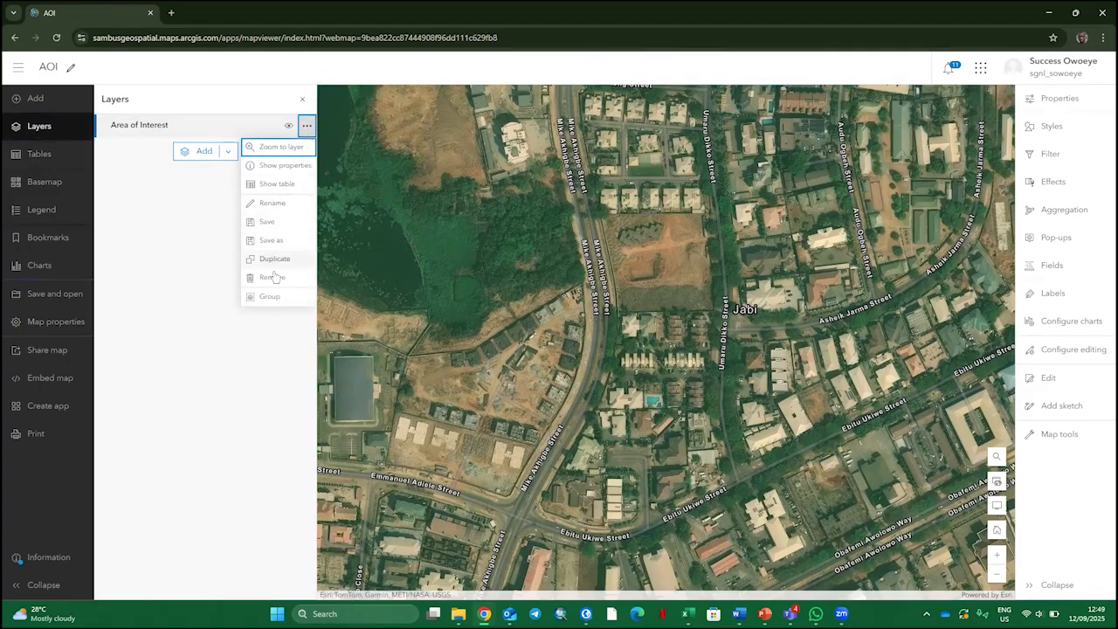
{"action": "left_click", "coordinate": [207, 332]}
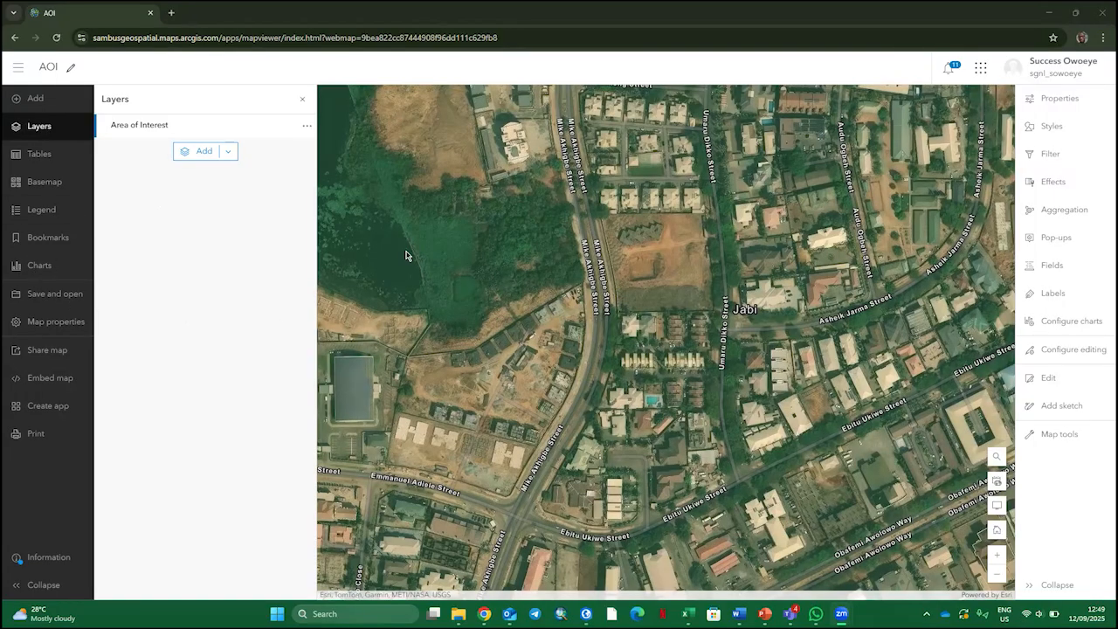
Open the launcher listing the available ArcGIS apps
{"action": "left_click", "coordinate": [16, 71]}
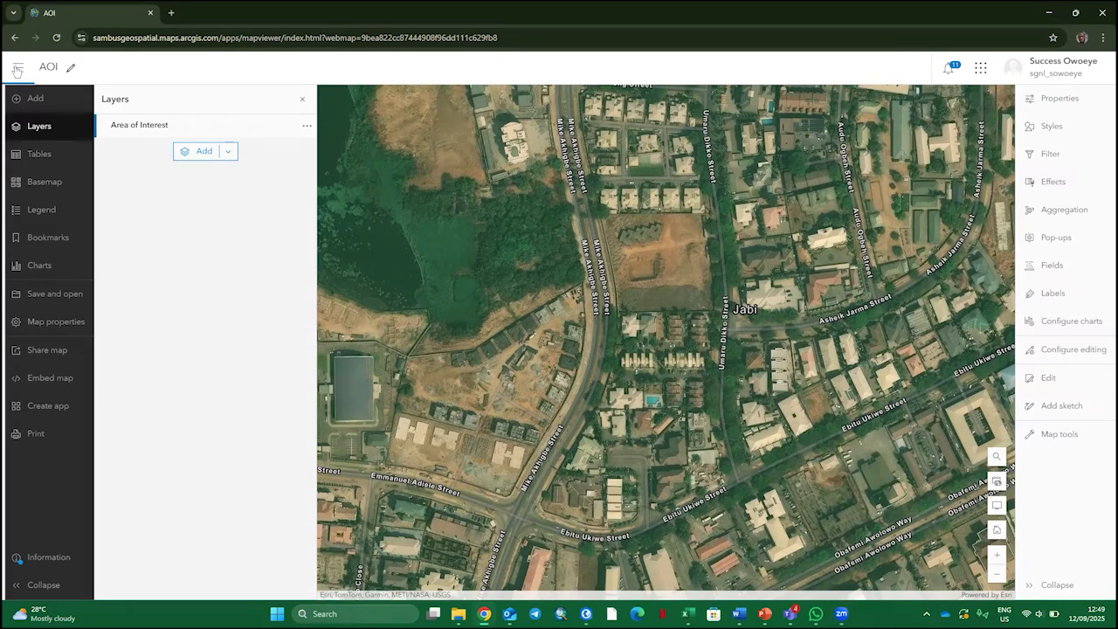
{"action": "left_click", "coordinate": [976, 72]}
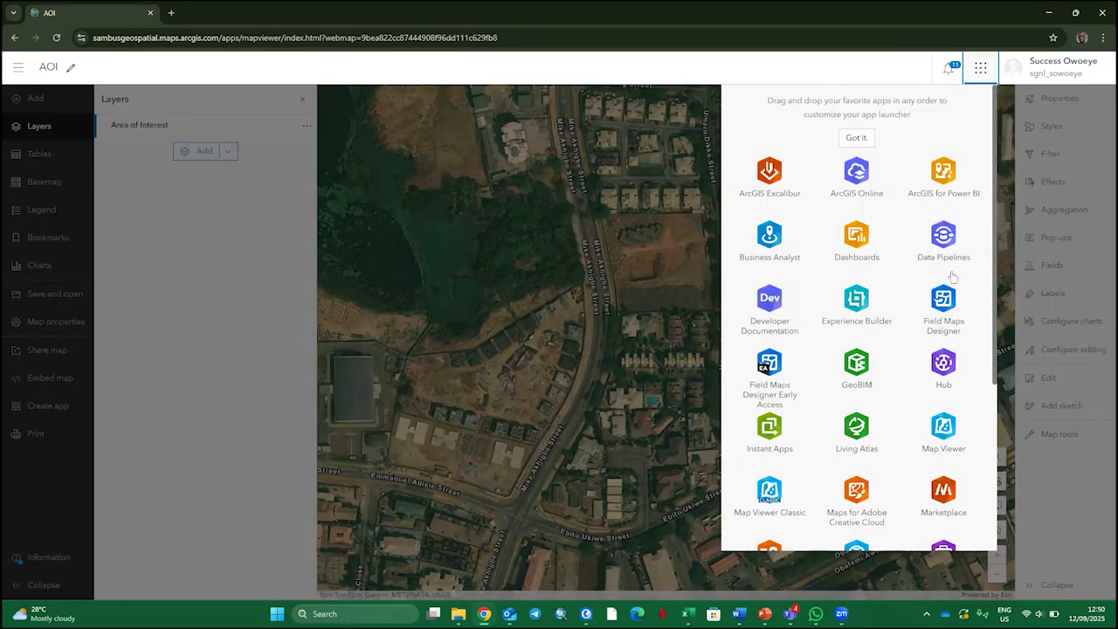